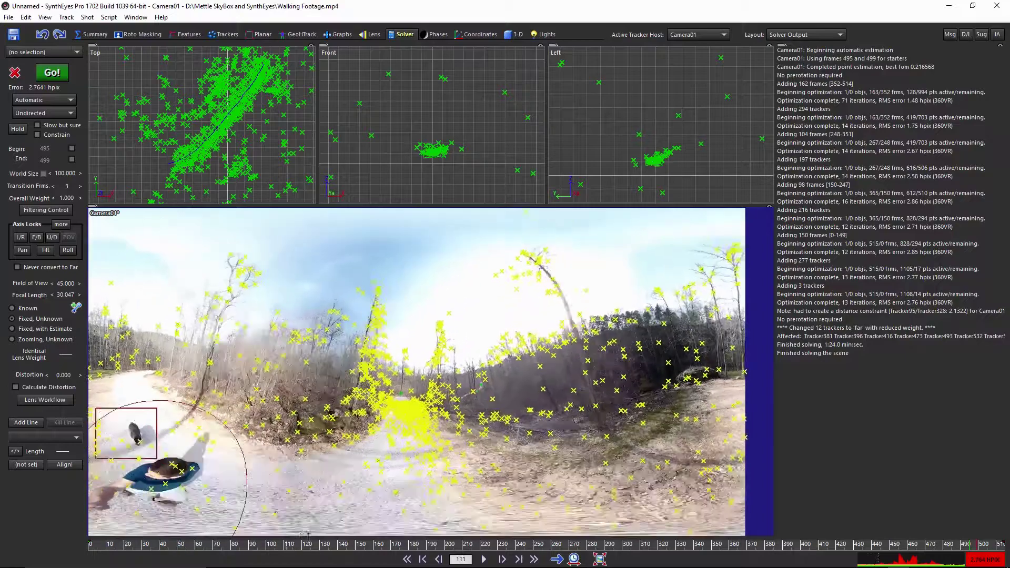
- Inspect the solved tracker points in the top view and check the walking shot's tracking at frame 210
scroll(271, 163, "up", 2)
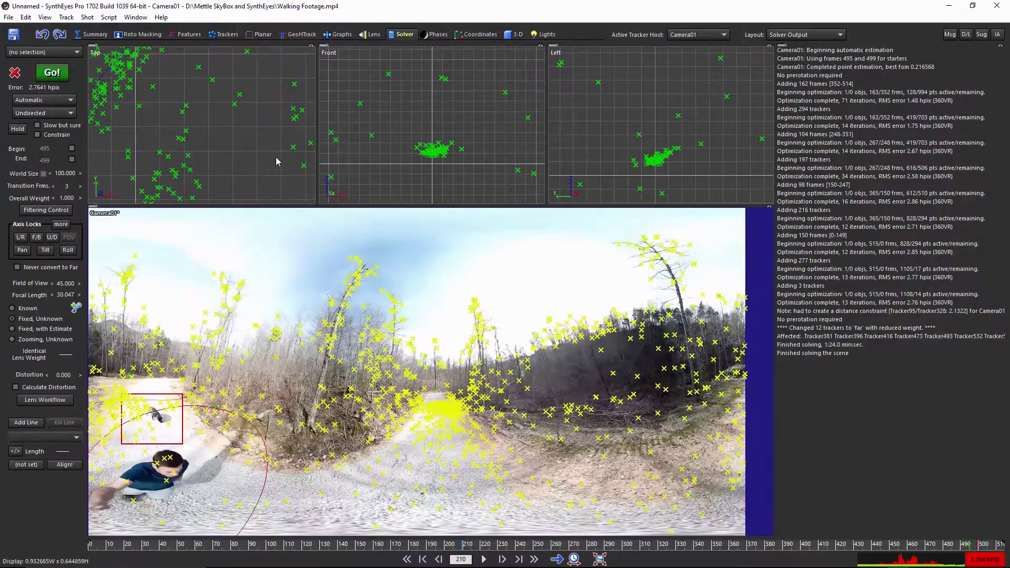
scroll(253, 109, "up", 4)
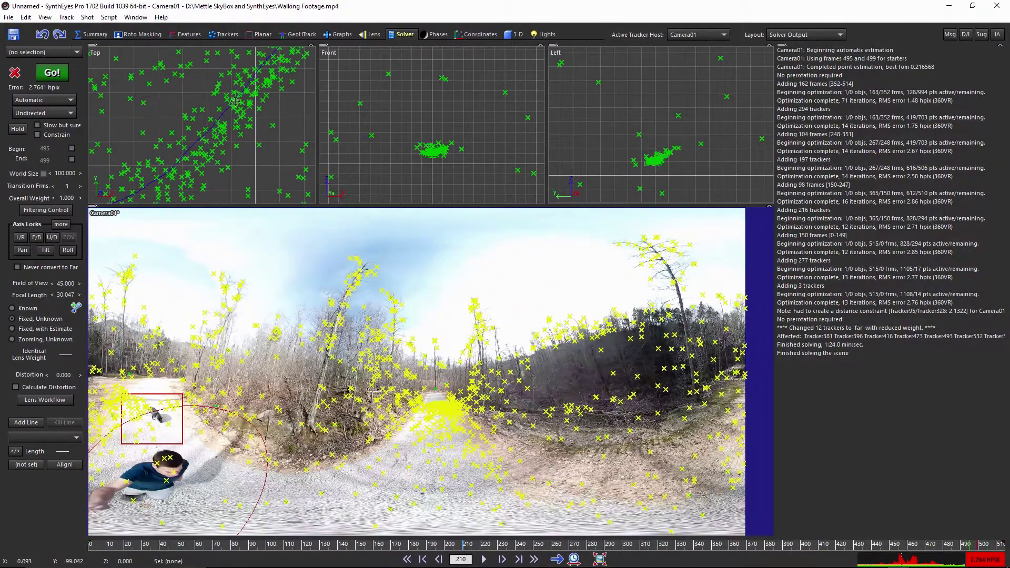
left_click(459, 544)
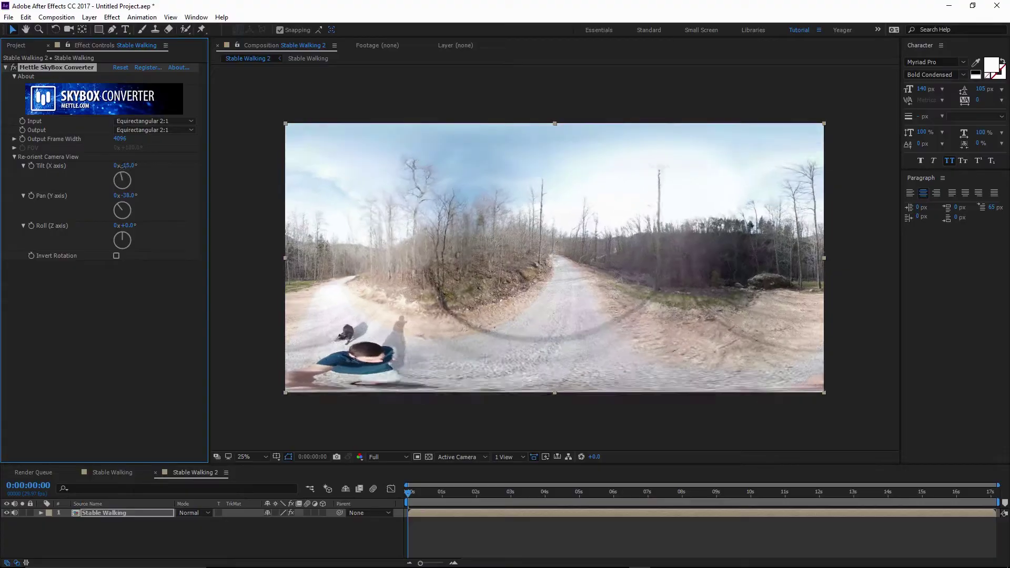
- Switch to After Effects, adjust the SkyBox Converter's tilt on Stable Walking, and scrub through the tracked iceberg footage
left_click_drag(122, 167, 125, 165)
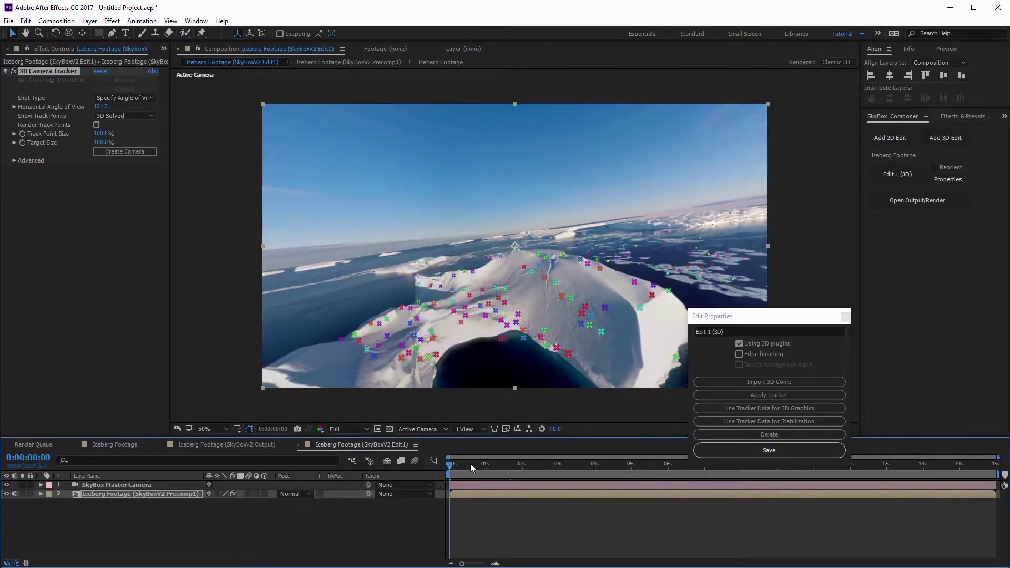
left_click_drag(495, 463, 513, 468)
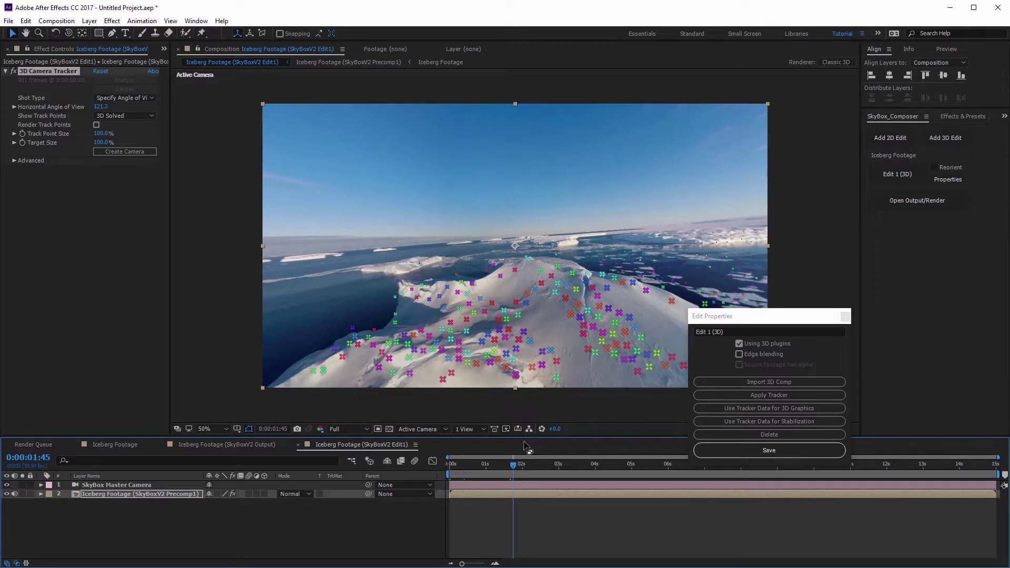
left_click(451, 462)
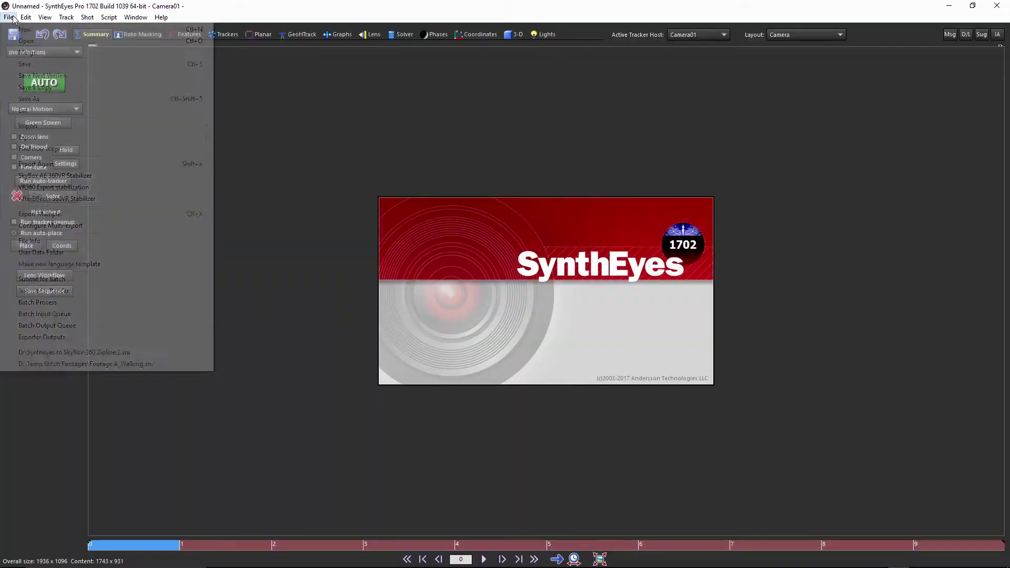
- In SynthEyes, import Walking Footage.mp4 as a shot with 360 VR Mode set to Present
left_click(8, 16)
mouse_move(67, 128)
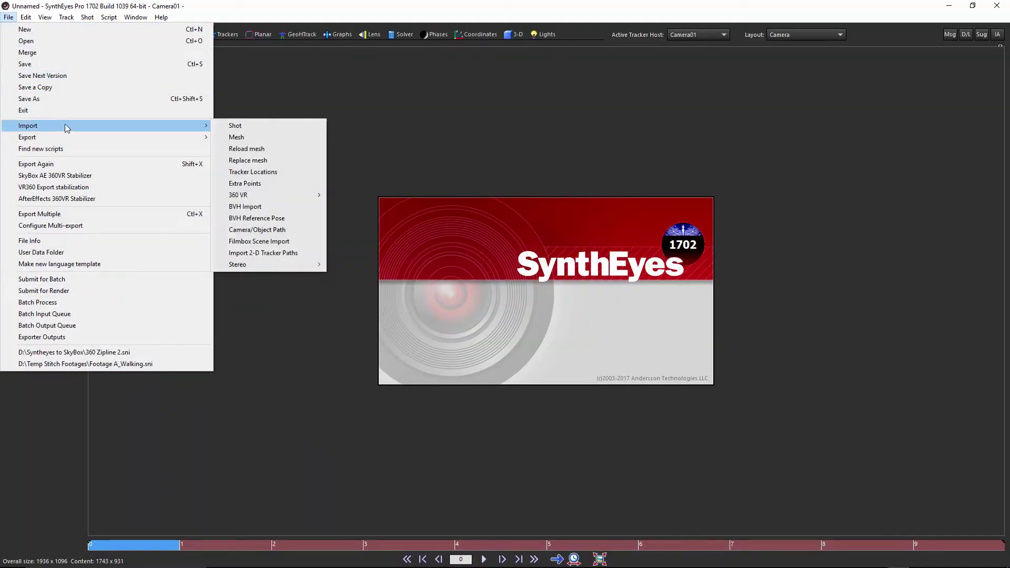
left_click(232, 127)
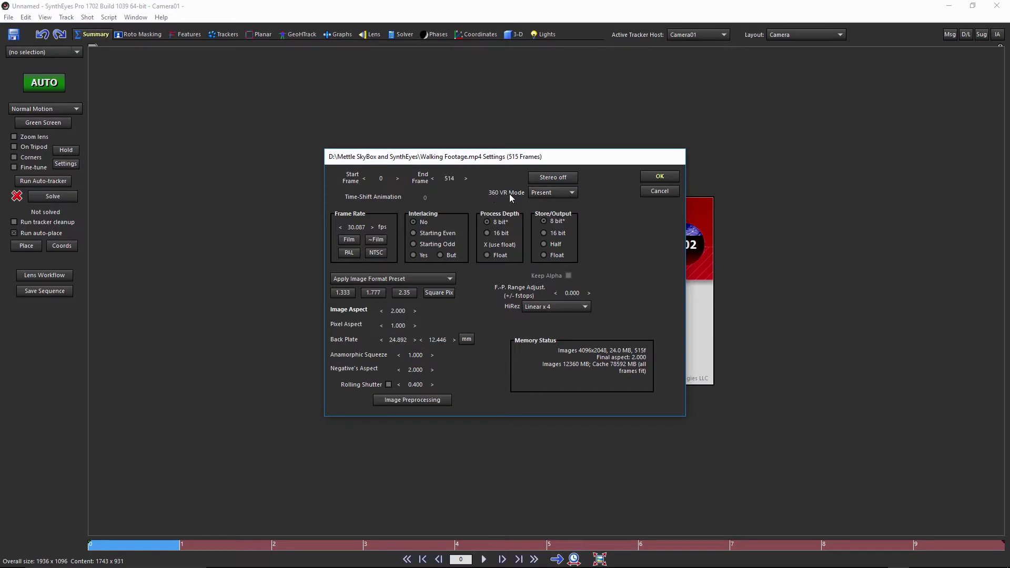
key("Return")
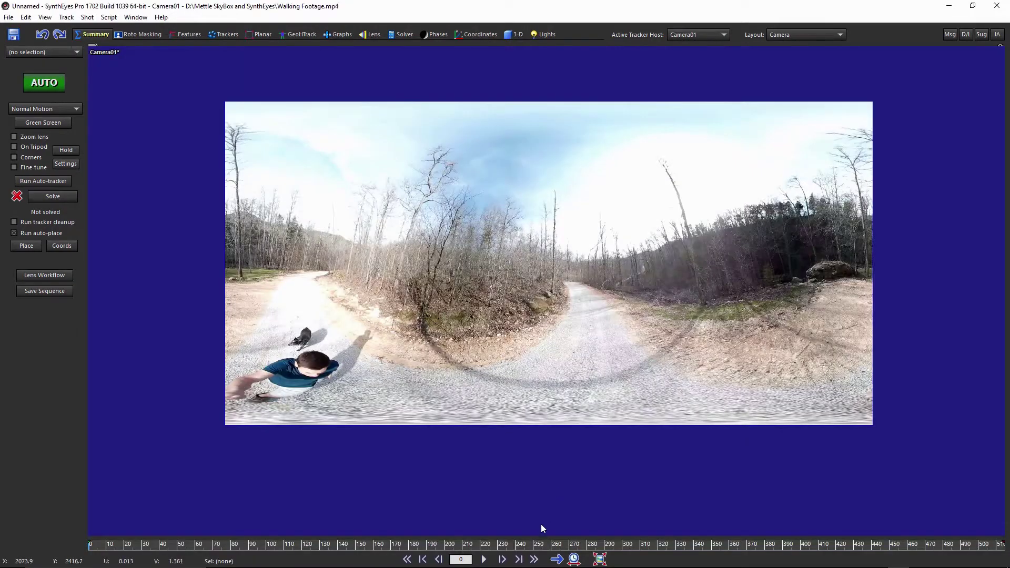
- Play the walking shot, and in After Effects scrub through the stabilized Camera01Stab360 composition
left_click(485, 560)
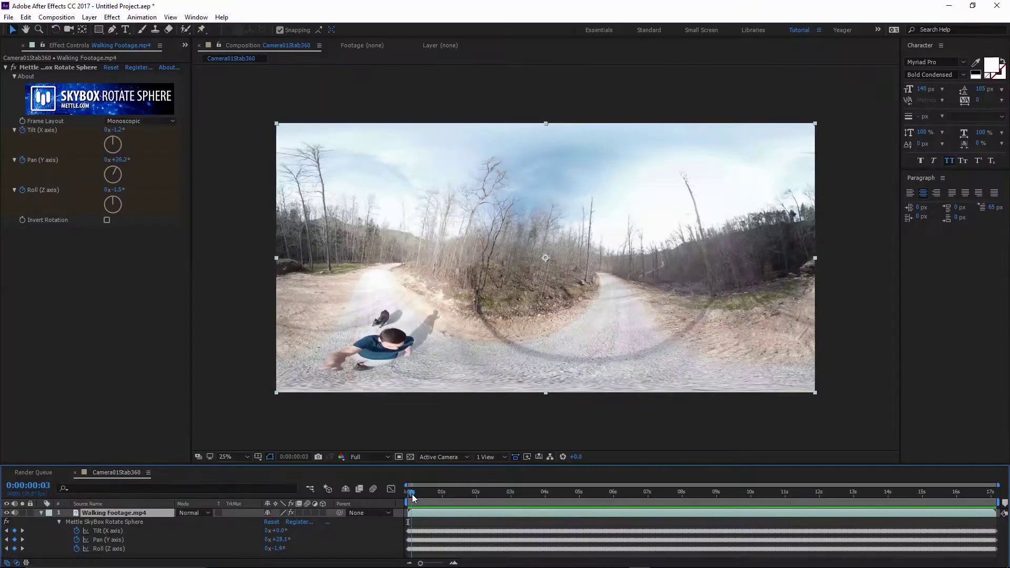
left_click_drag(413, 493, 480, 487)
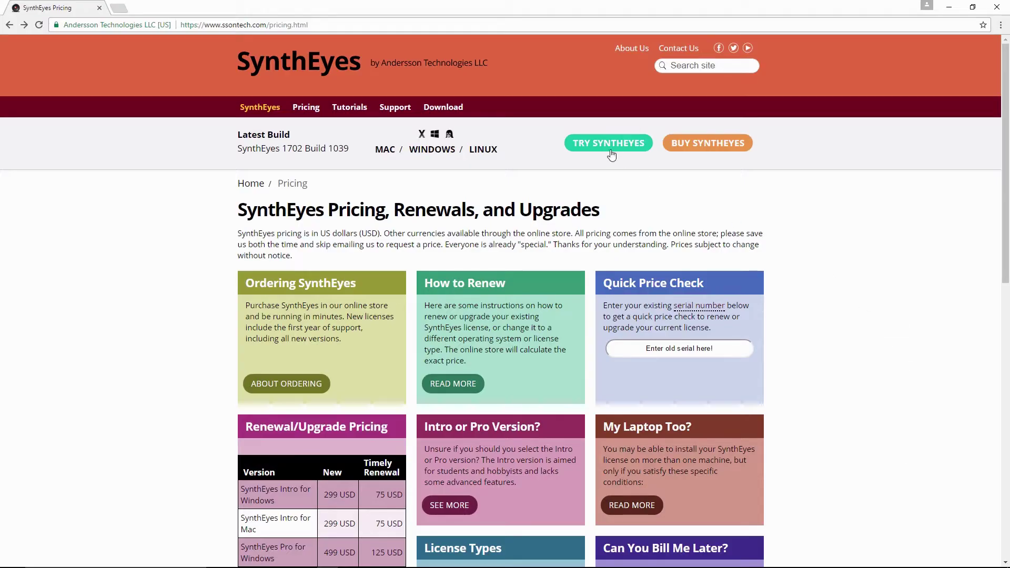
- In the browser, open the SynthEyes trial's demo details page and read through the demo version's conditions
left_click(609, 145)
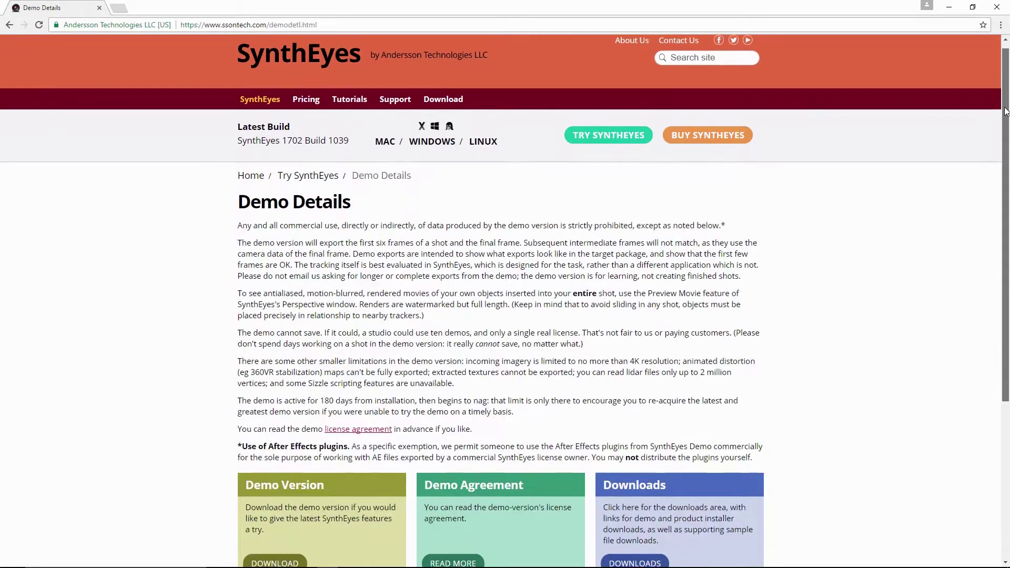
scroll(1005, 123, "down", 1)
left_click_drag(1006, 122, 1003, 173)
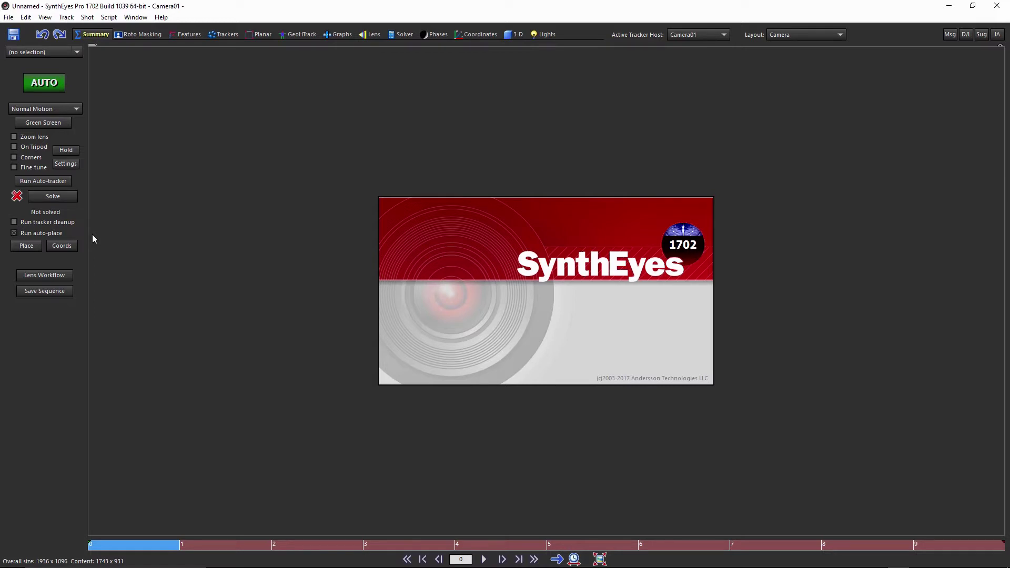
- In SynthEyes, import Walking Footage.mp4 as a shot with 360 VR Mode Present and the NTSC frame rate of 29.970 fps
left_click(9, 17)
mouse_move(56, 128)
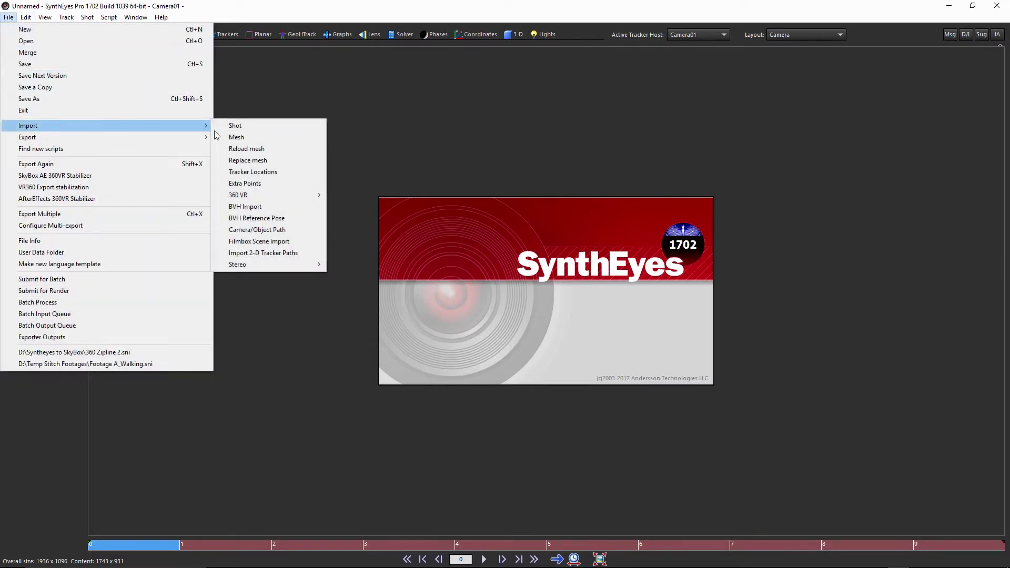
left_click(241, 126)
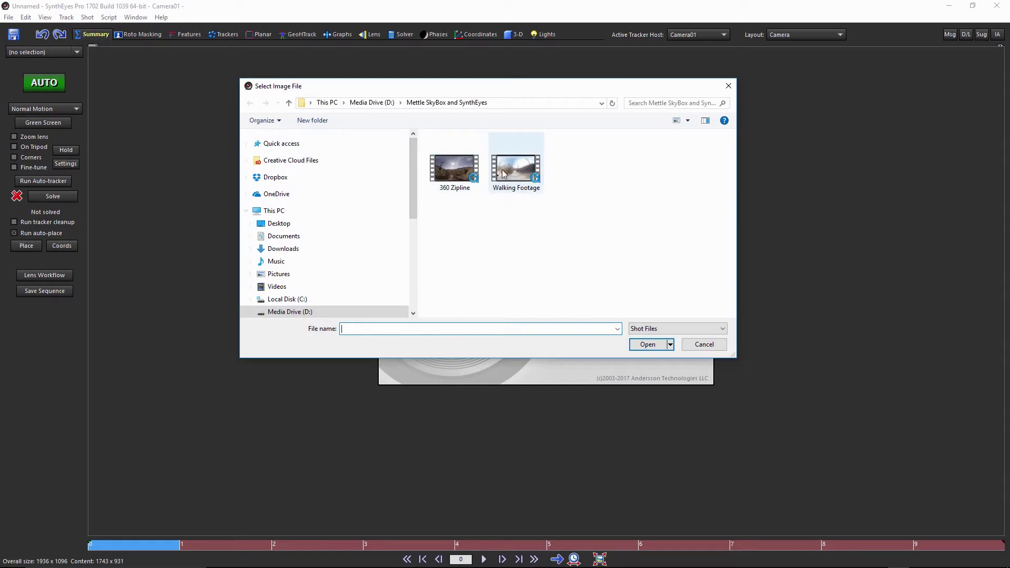
left_click(516, 167)
left_click(657, 345)
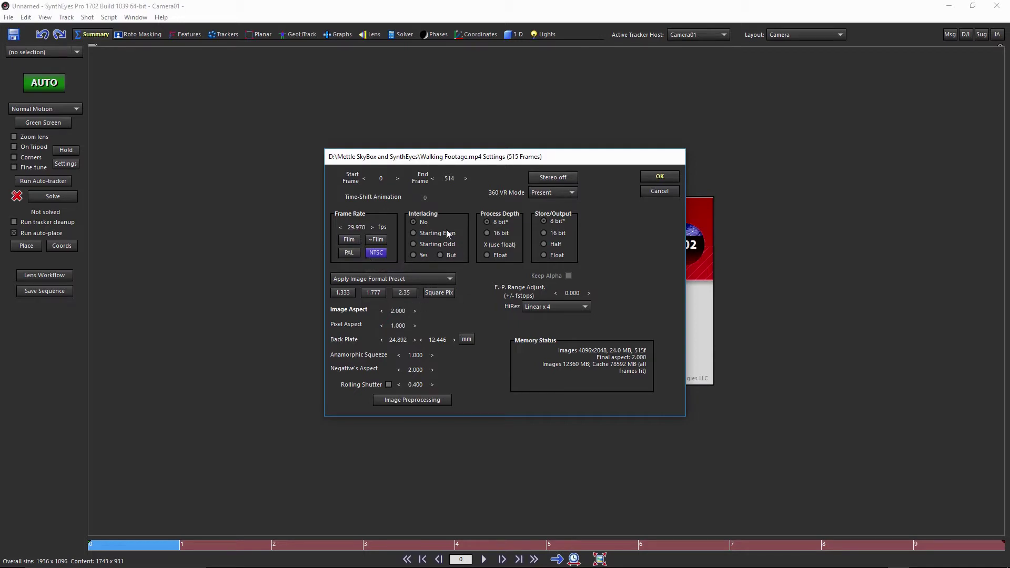
left_click(659, 177)
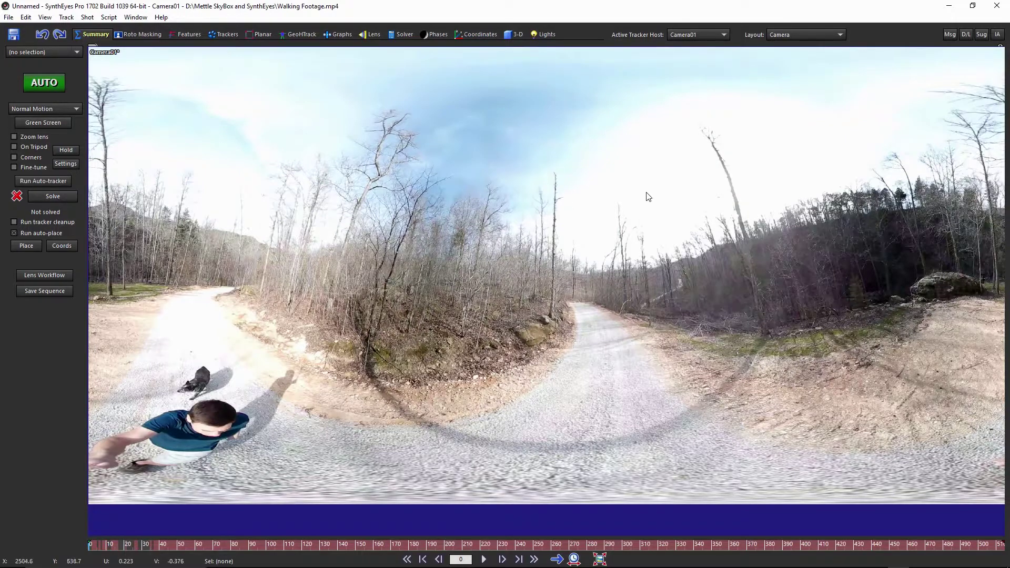
- Play and scrub through the imported shot to examine the moving man and dog, and return to the first frame
scroll(629, 213, "down", 1)
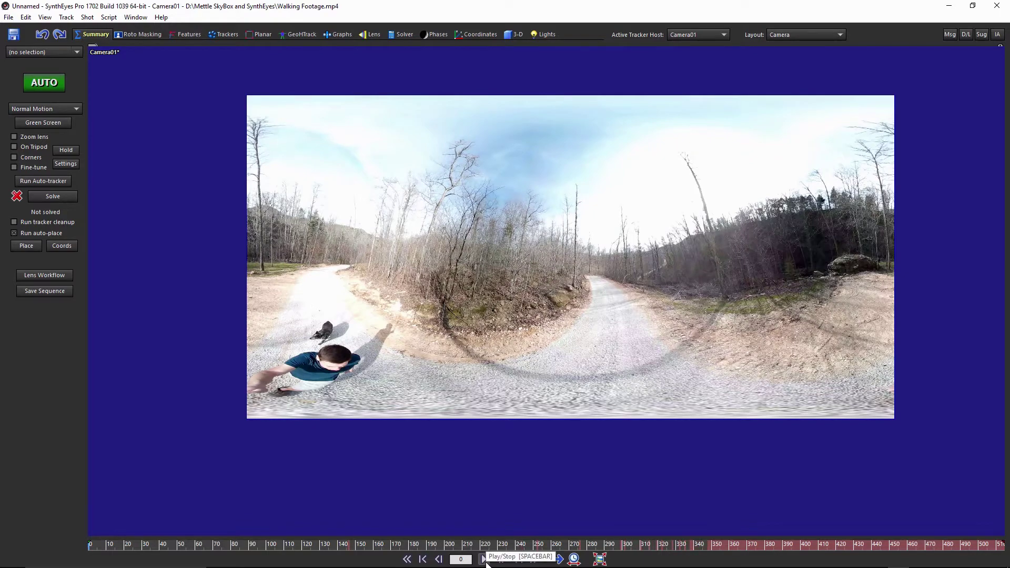
left_click(483, 560)
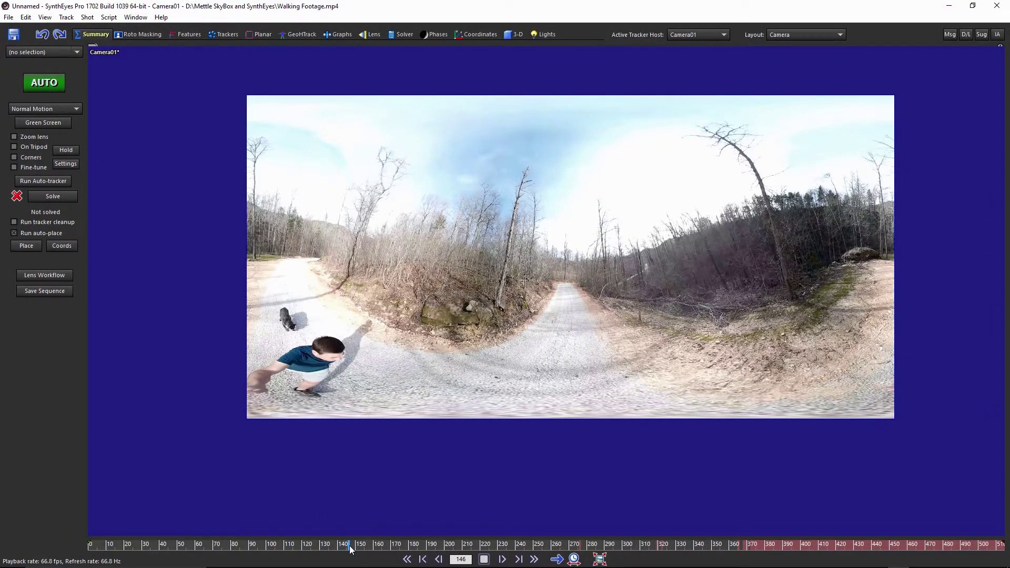
left_click(484, 559)
left_click(484, 559)
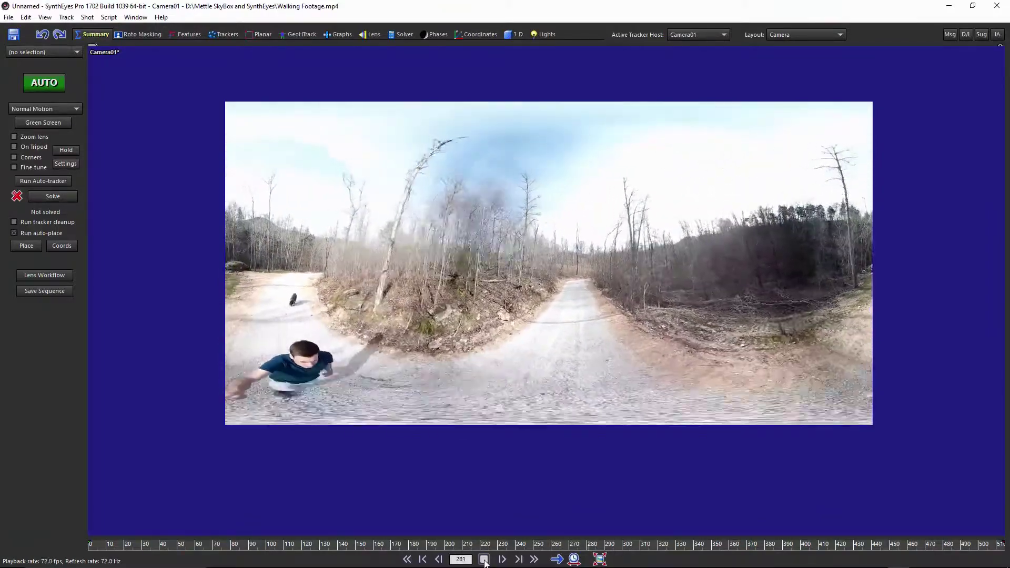
left_click(484, 559)
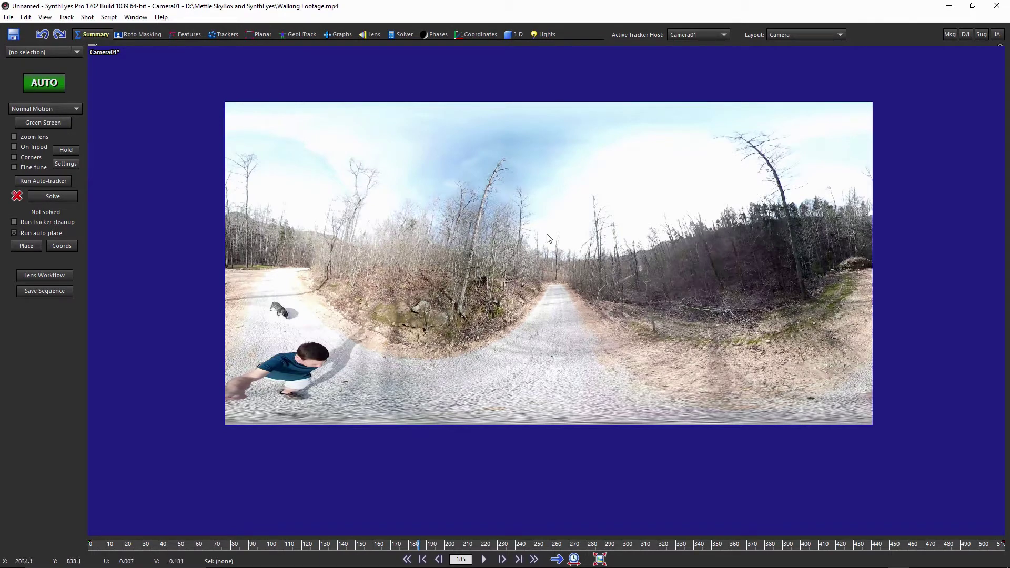
scroll(541, 299, "up", 5)
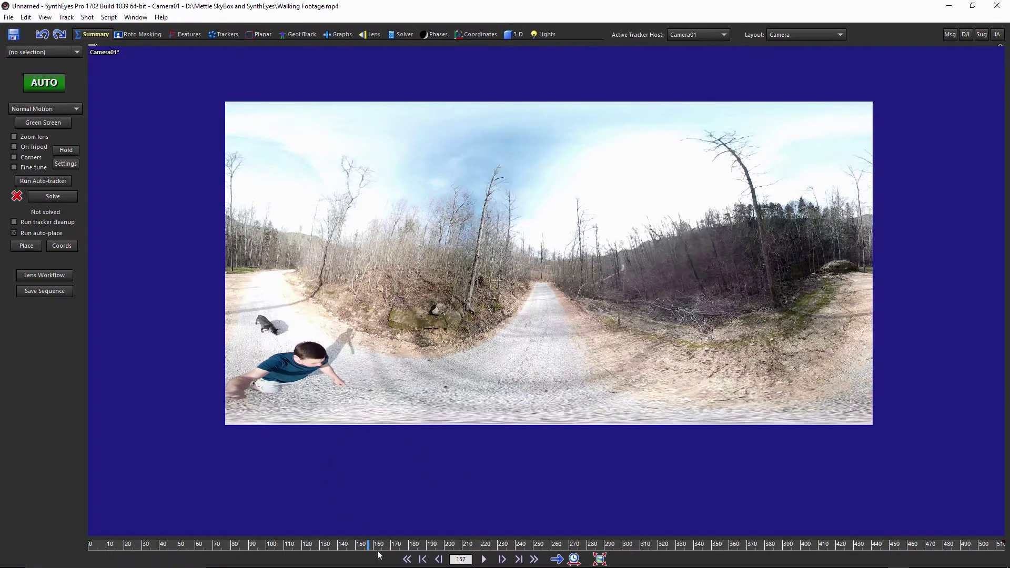
left_click_drag(368, 545, 611, 524)
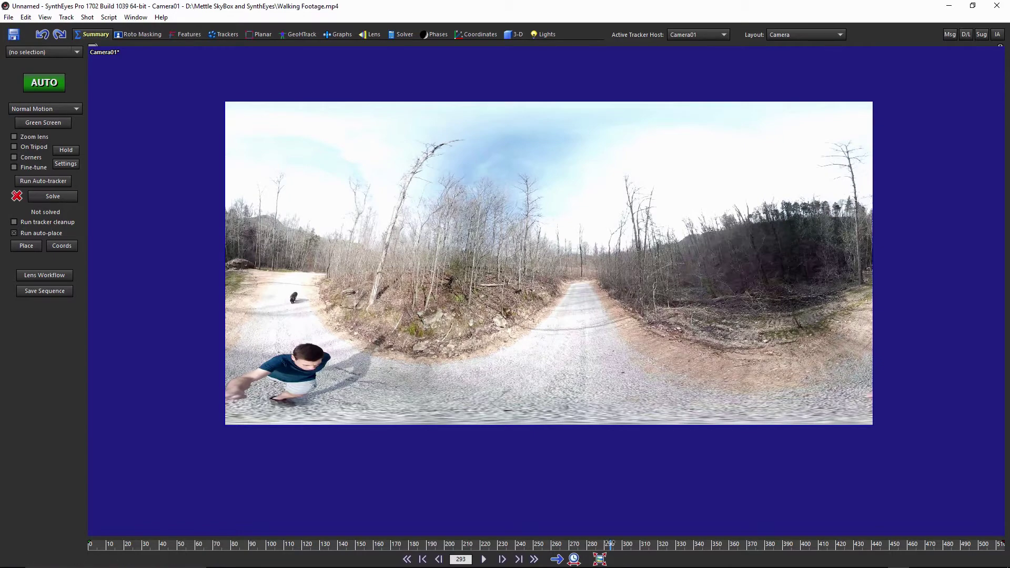
left_click(407, 560)
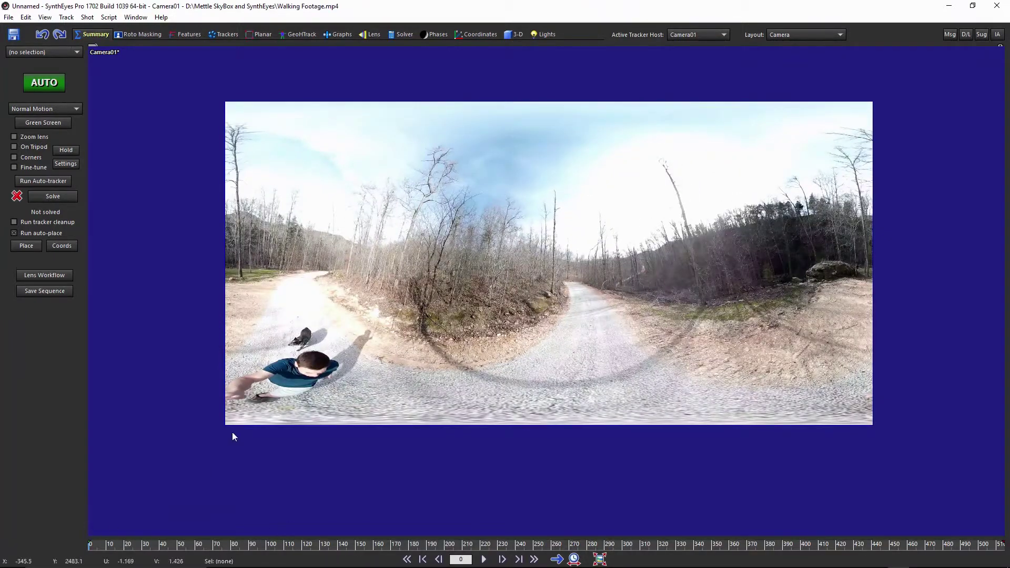
- Create a circular garbage roto mask around the man holding the camera at frame 0
left_click(134, 33)
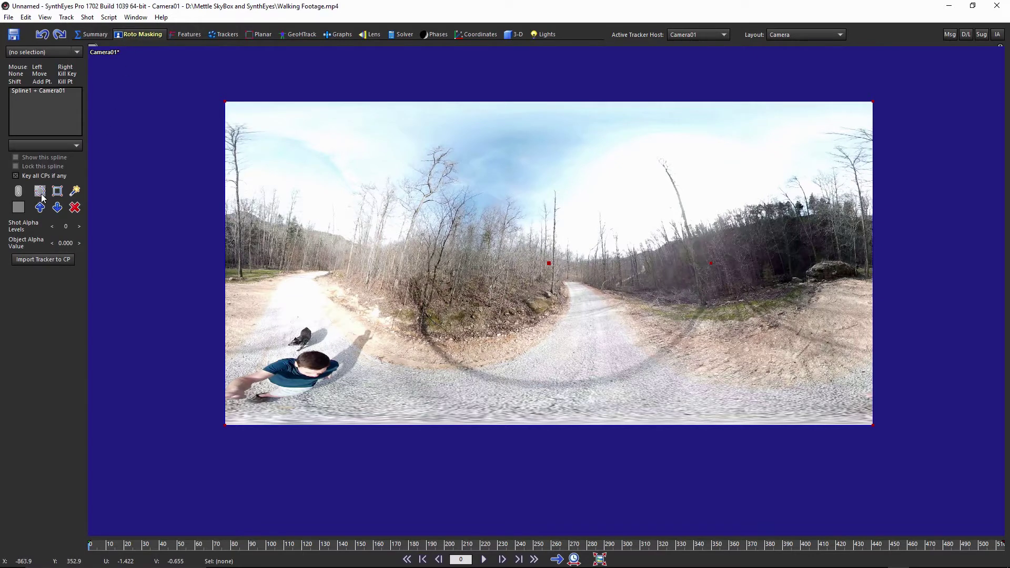
left_click(40, 192)
mouse_move(399, 308)
left_mouse_down()
mouse_move(367, 314)
mouse_move(264, 437)
mouse_move(210, 423)
mouse_move(205, 449)
left_mouse_up()
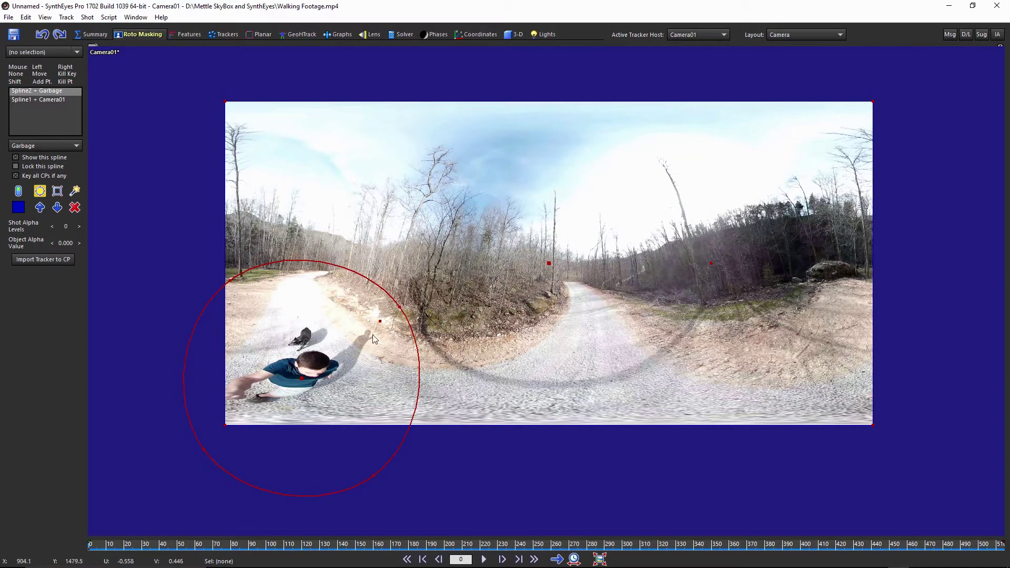
- Add a rectangular garbage roto mask around the dog at frame 0
left_click(57, 191)
left_click(274, 306)
left_click_drag(274, 306, 333, 356)
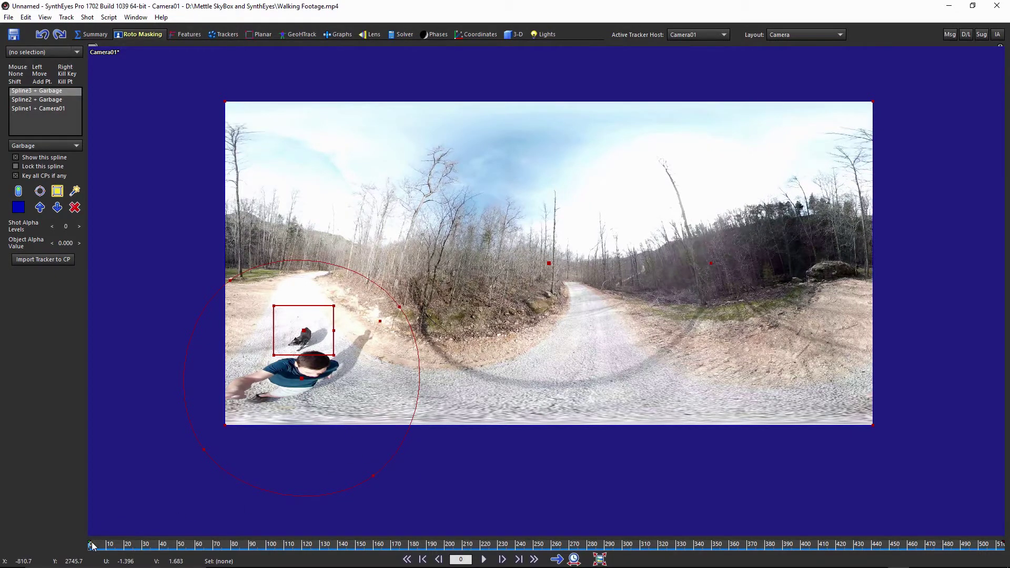
- At frame 108, move the rectangular mask over the dog and tighten the circular mask around the man and his shadow
left_click_drag(90, 546, 281, 547)
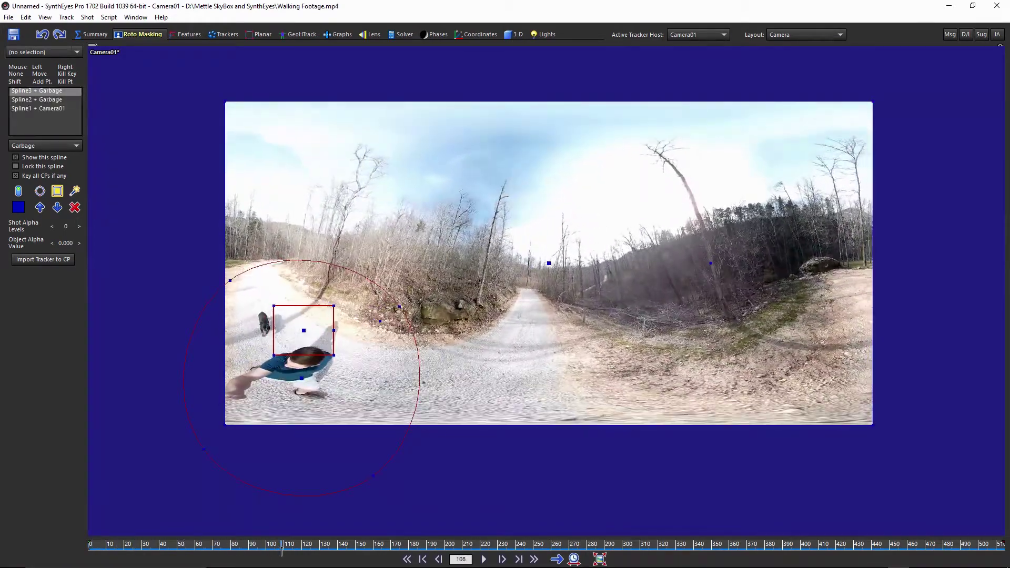
left_click_drag(303, 328, 260, 321)
left_click_drag(399, 307, 366, 324)
left_click_drag(229, 279, 242, 307)
left_click_drag(373, 477, 350, 445)
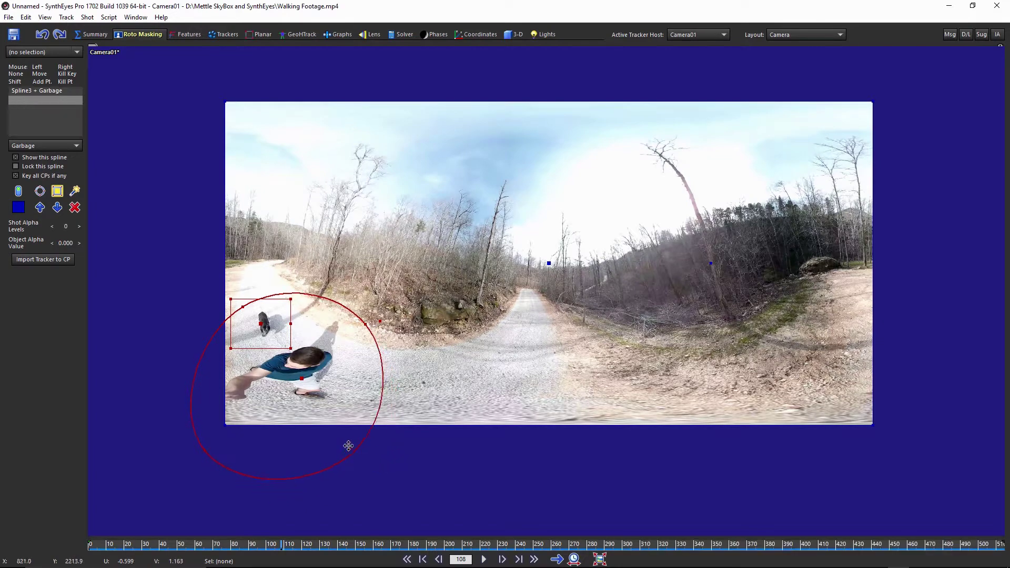
- At frame 182, extend the circular mask over the man's shadow and shift the rectangular mask back over the dog
left_click_drag(282, 545, 414, 545)
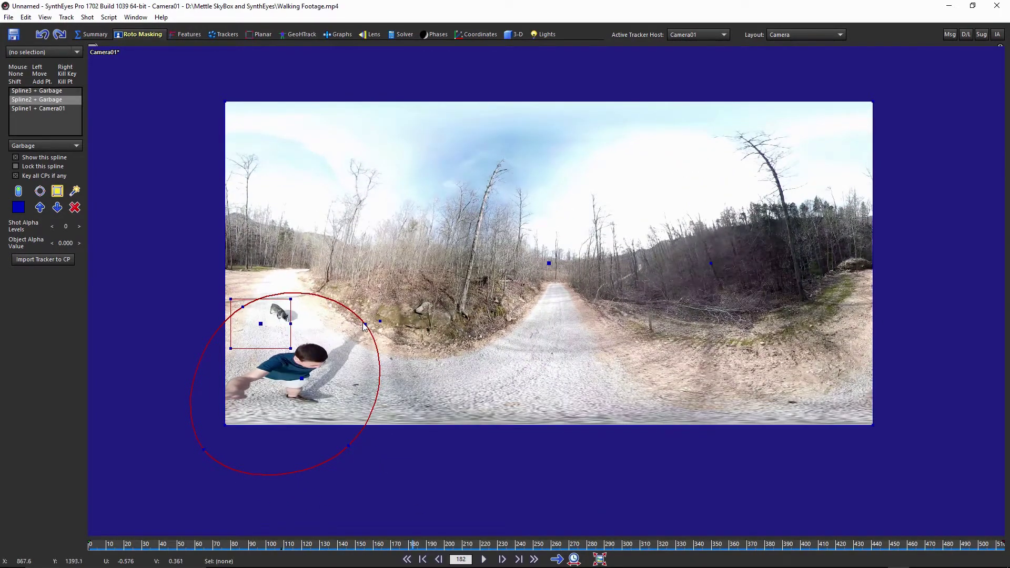
left_click_drag(365, 324, 382, 320)
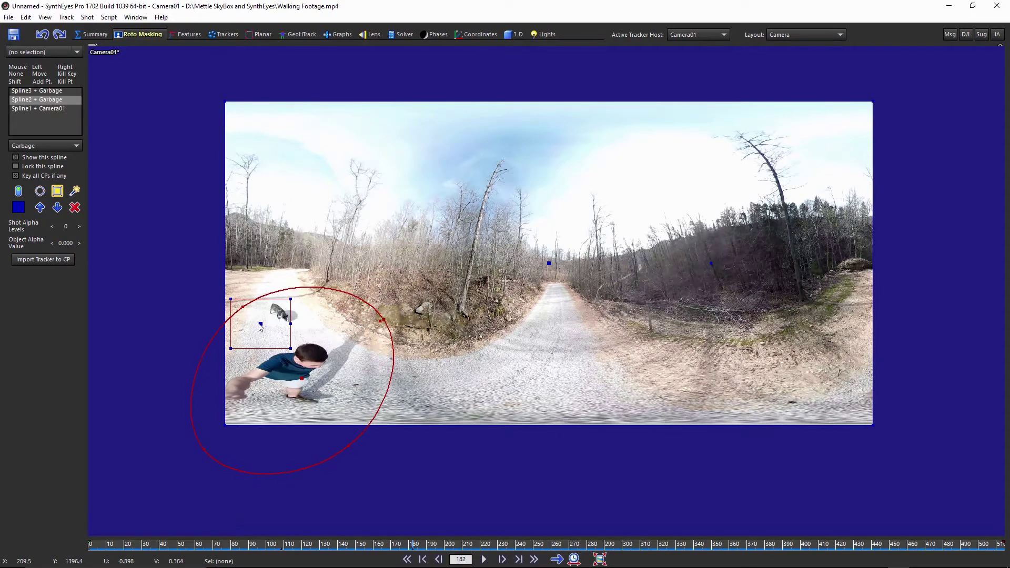
left_click_drag(260, 324, 281, 314)
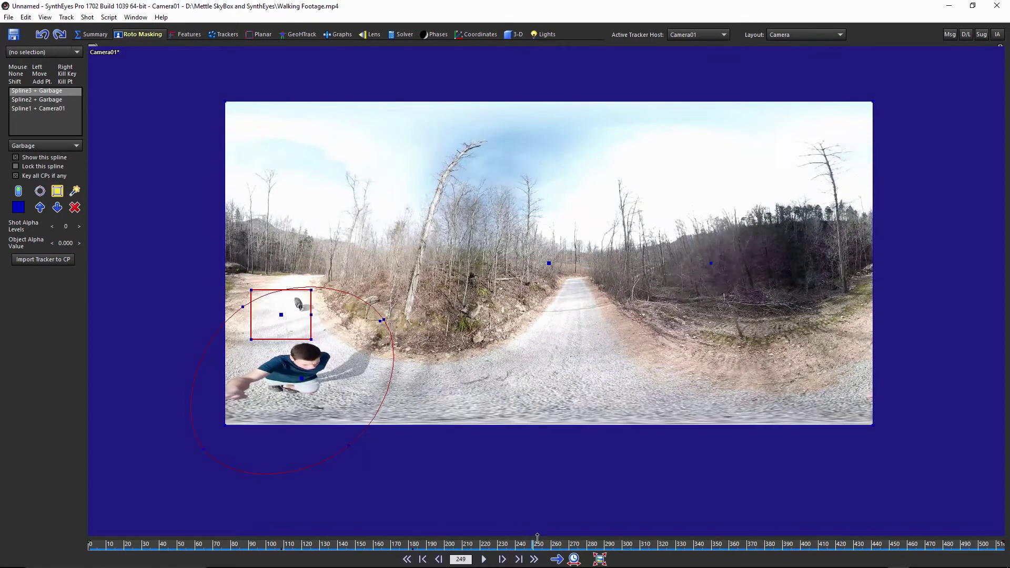
- At frame 252, reshape the round mask around the man and his longer shadow and center the rectangular mask on the dog
left_click_drag(382, 320, 412, 333)
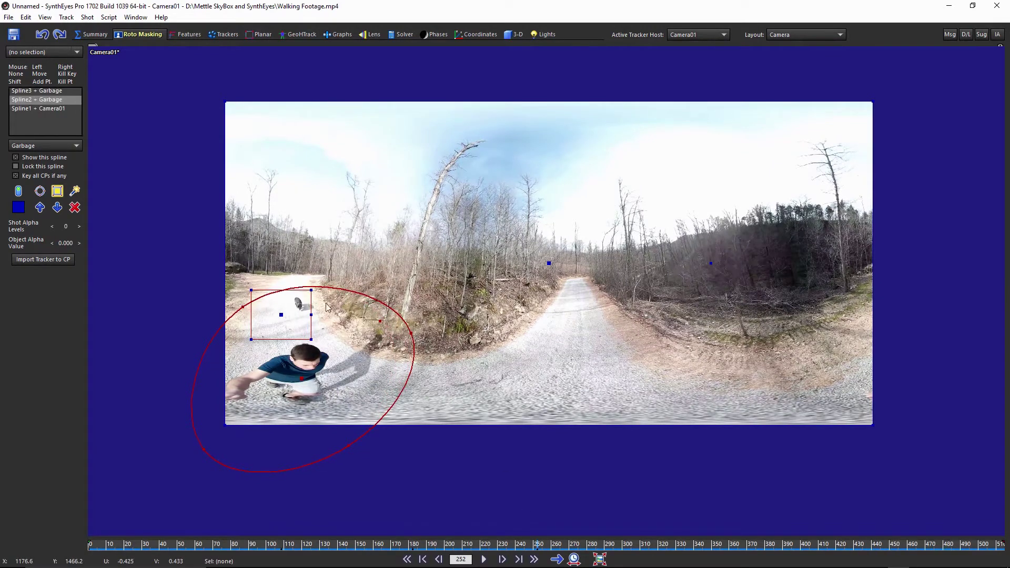
left_click_drag(281, 314, 258, 342)
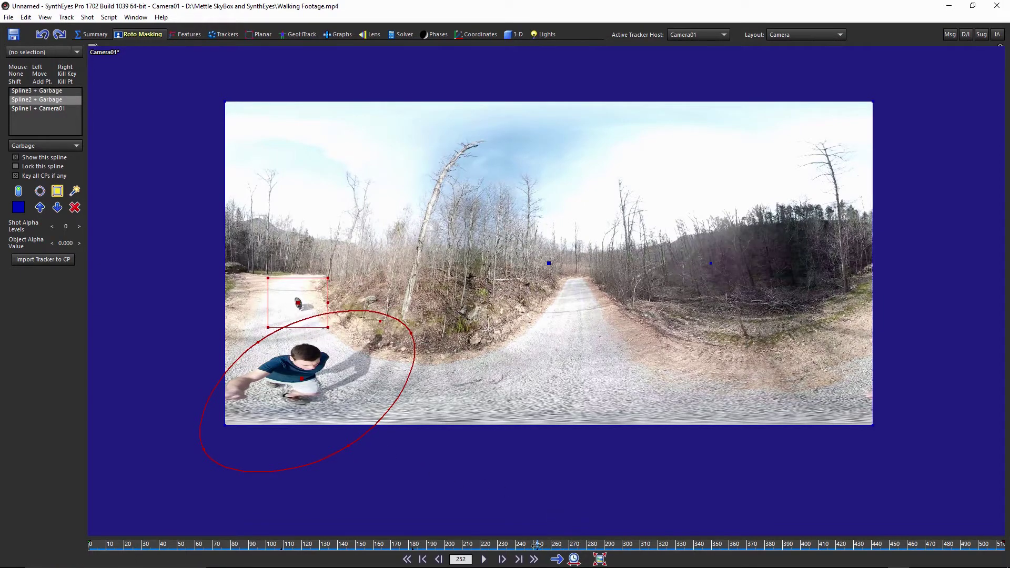
- At frame 316, pull the round mask in slightly around the man and center the rectangular mask on the dog
left_click_drag(537, 544, 652, 531)
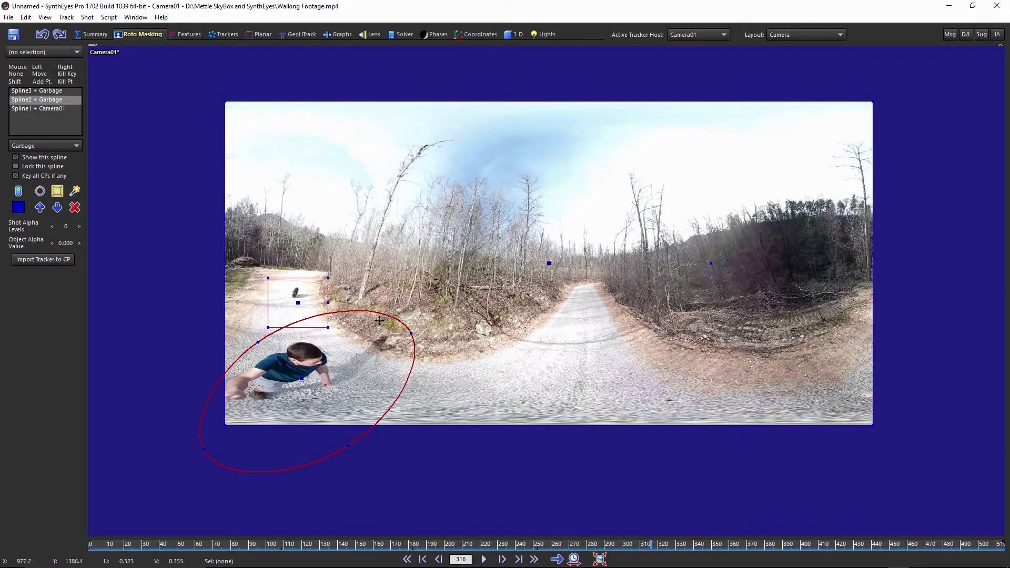
left_click_drag(298, 301, 294, 291)
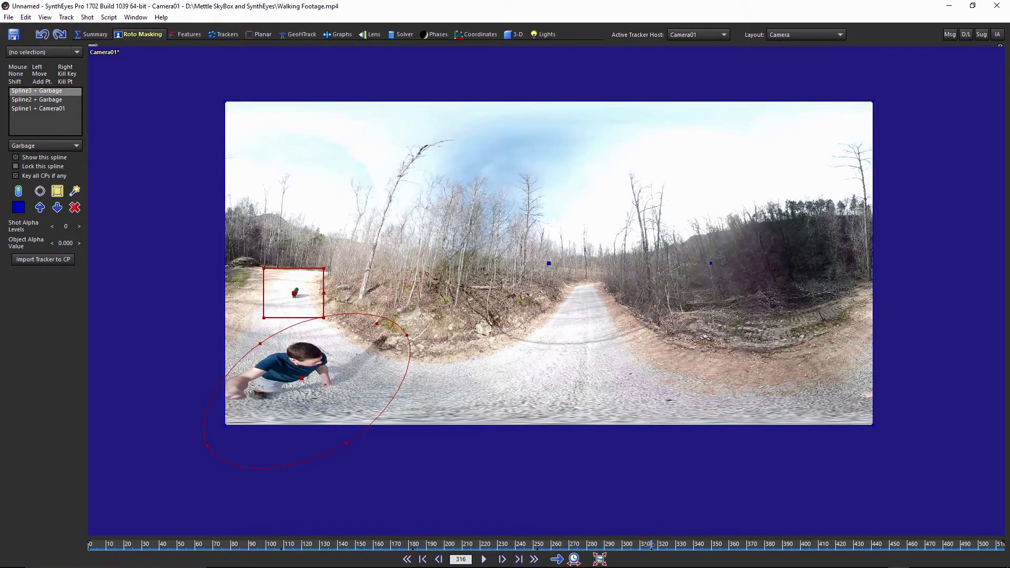
- At frame 357, center the rectangular mask on the dog and stretch the round mask to cover the man's longer shadow
left_click_drag(651, 545, 724, 545)
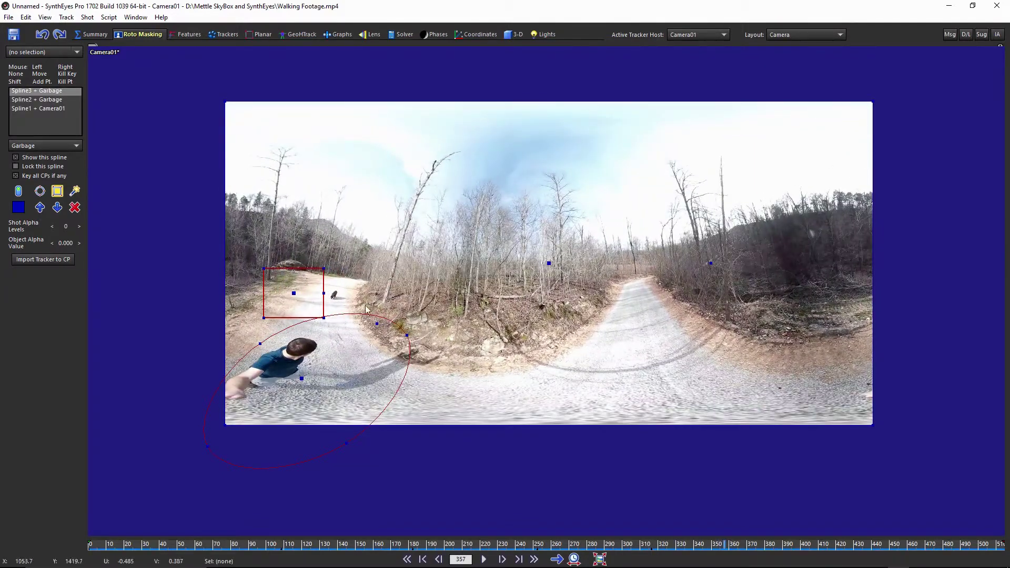
left_click_drag(295, 293, 332, 293)
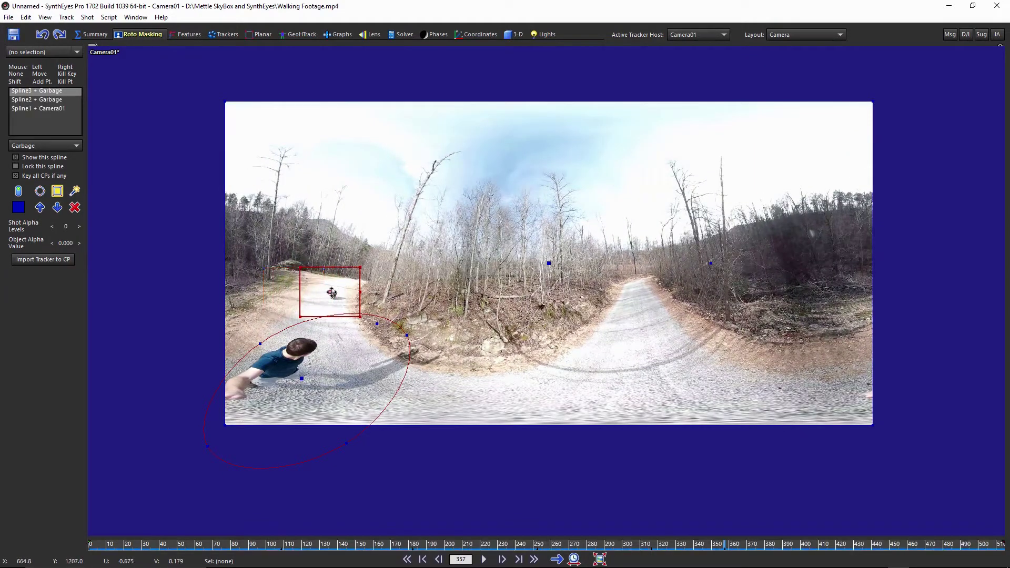
left_click_drag(407, 335, 456, 358)
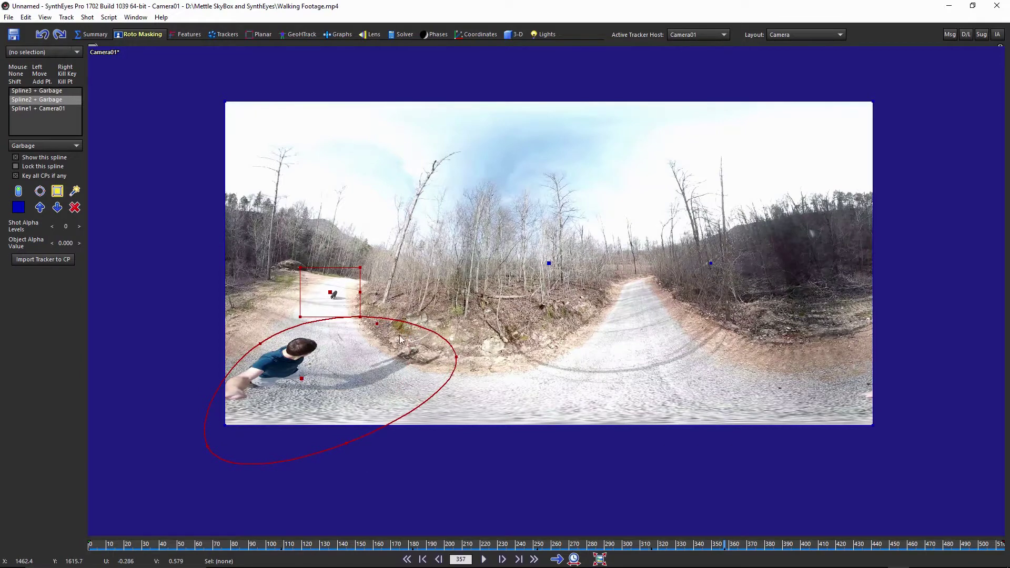
left_click_drag(377, 324, 374, 327)
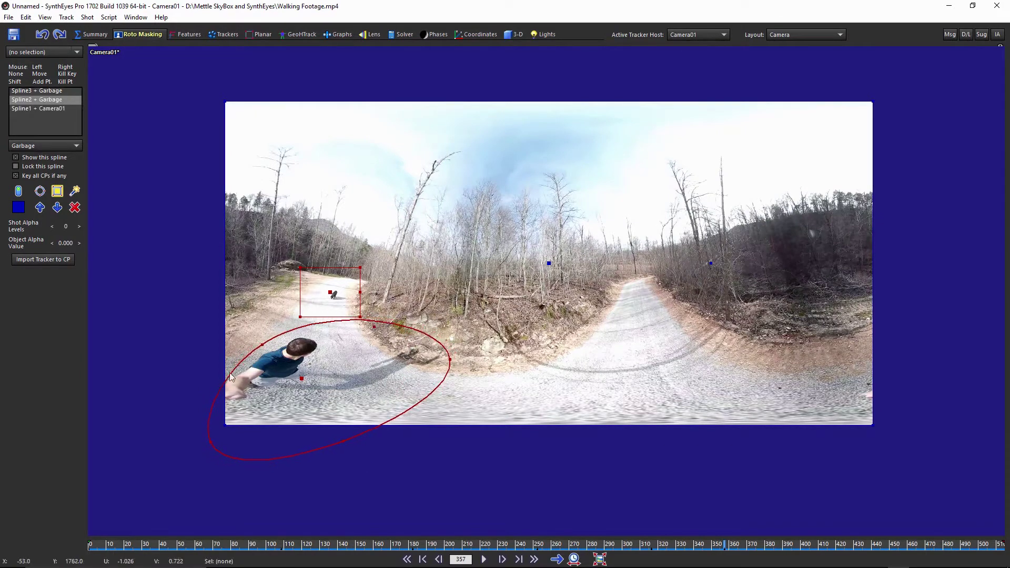
left_click_drag(262, 345, 261, 342)
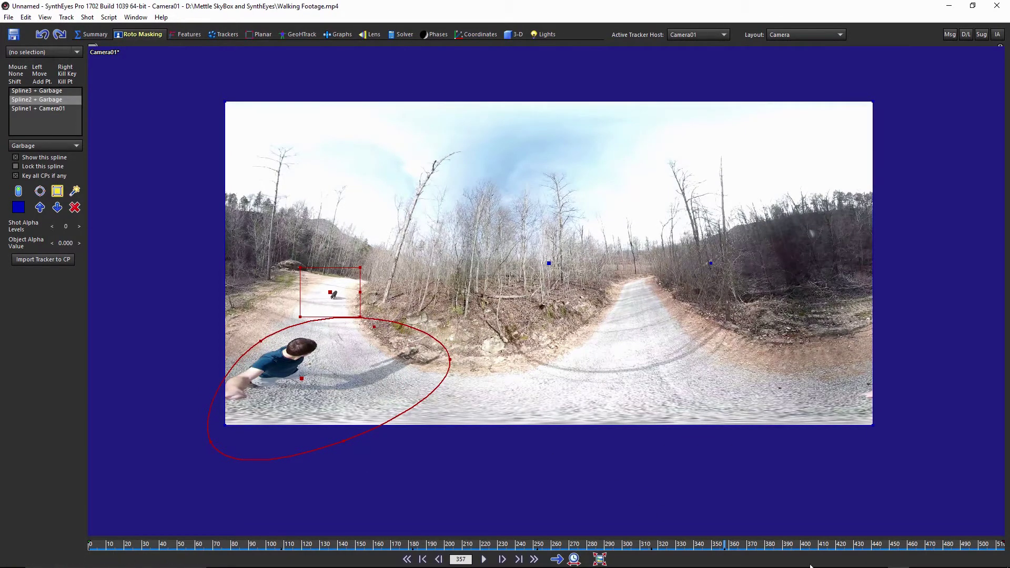
- Center the rectangular mask on the dog at frame 425, and tighten the round mask around the man's shadow at frame 463
left_click_drag(726, 542, 846, 538)
left_click_drag(330, 292, 314, 286)
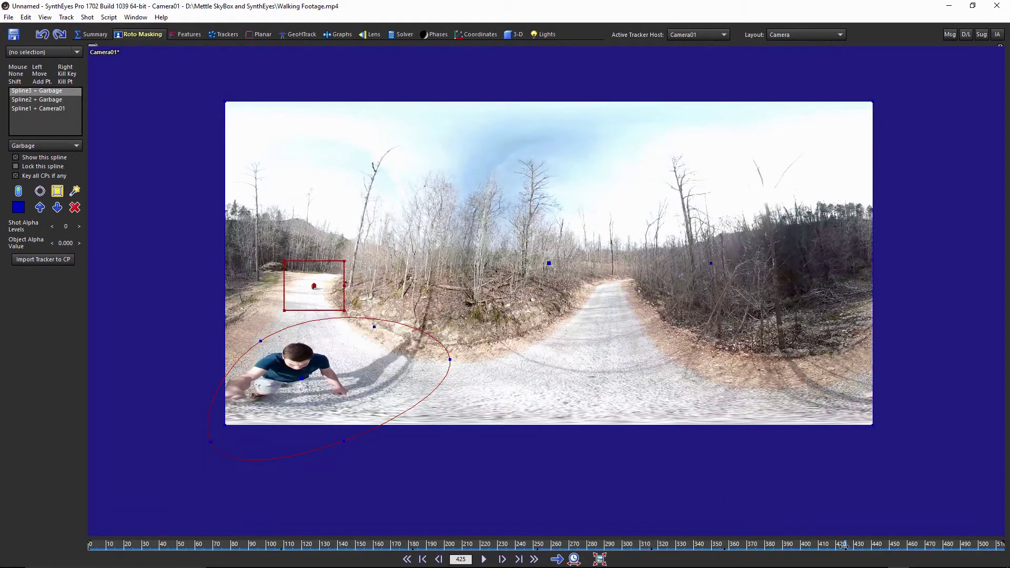
left_click_drag(846, 539, 918, 542)
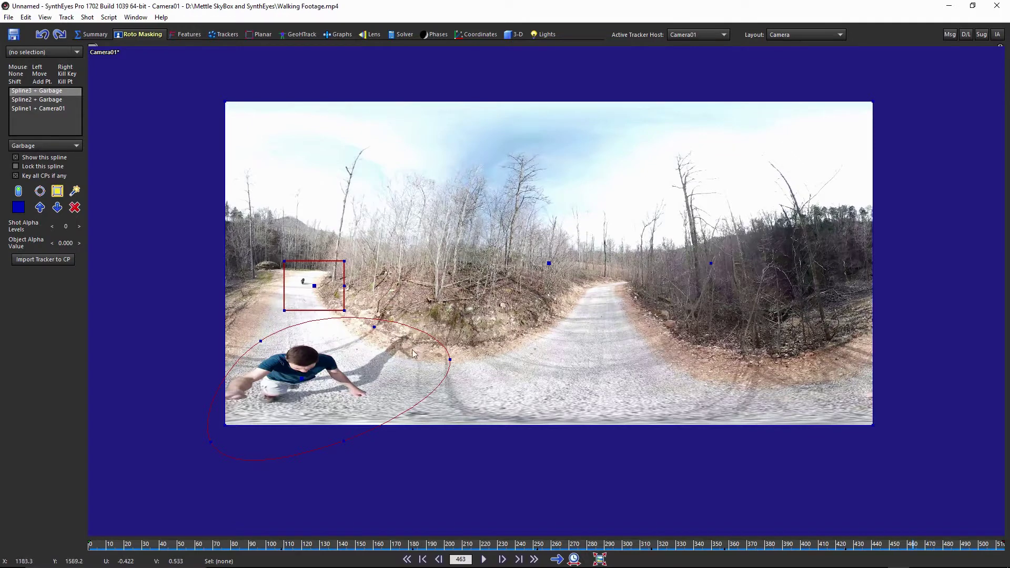
left_click_drag(450, 360, 429, 335)
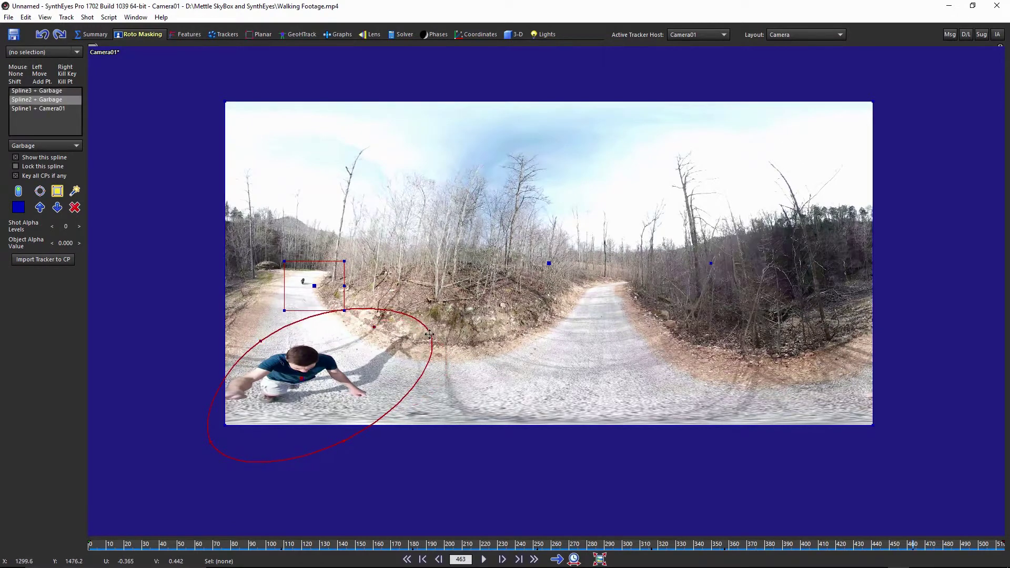
- At frame 514, shift the rectangular mask onto the dog and play the shot back to check both masks
key("Home")
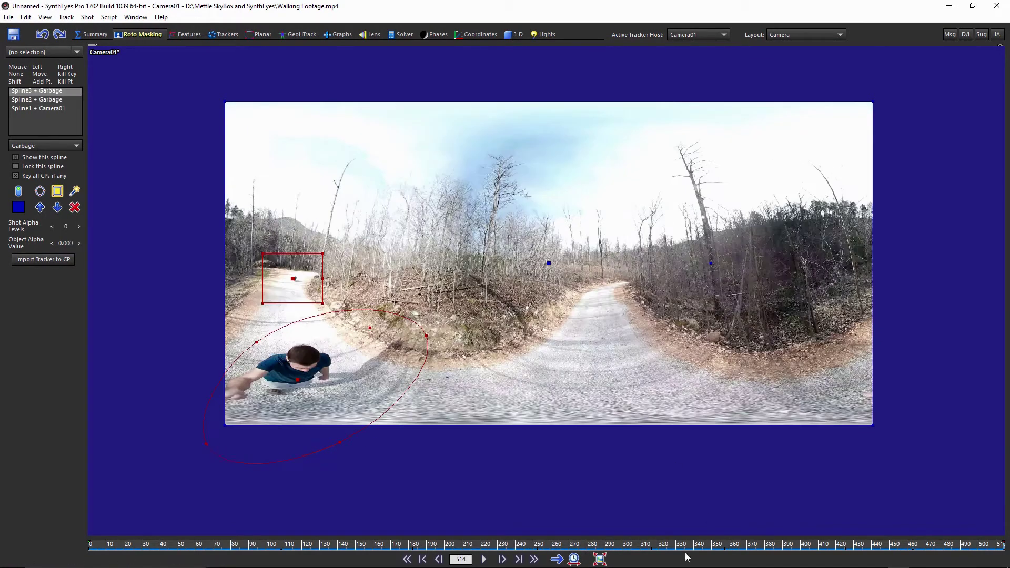
left_click(484, 559)
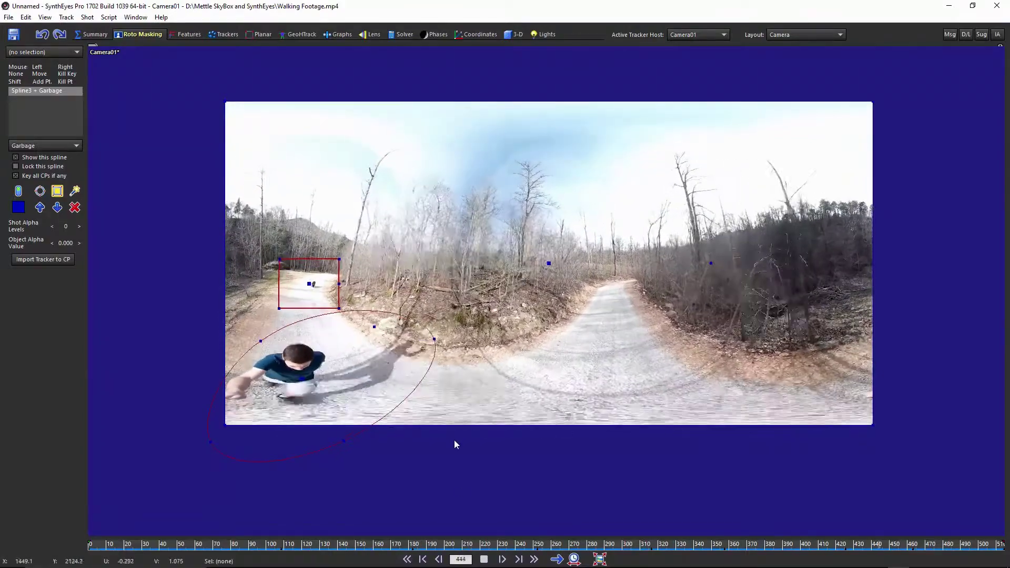
left_click(484, 560)
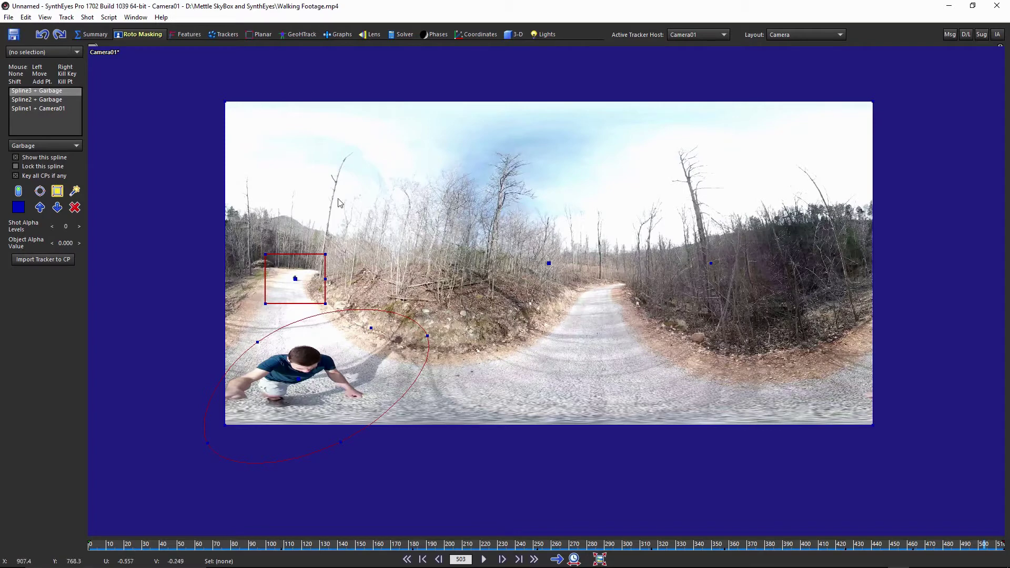
- Change the minimum trackers per frame and the maximum tracker count in the advanced feature settings
left_click(195, 36)
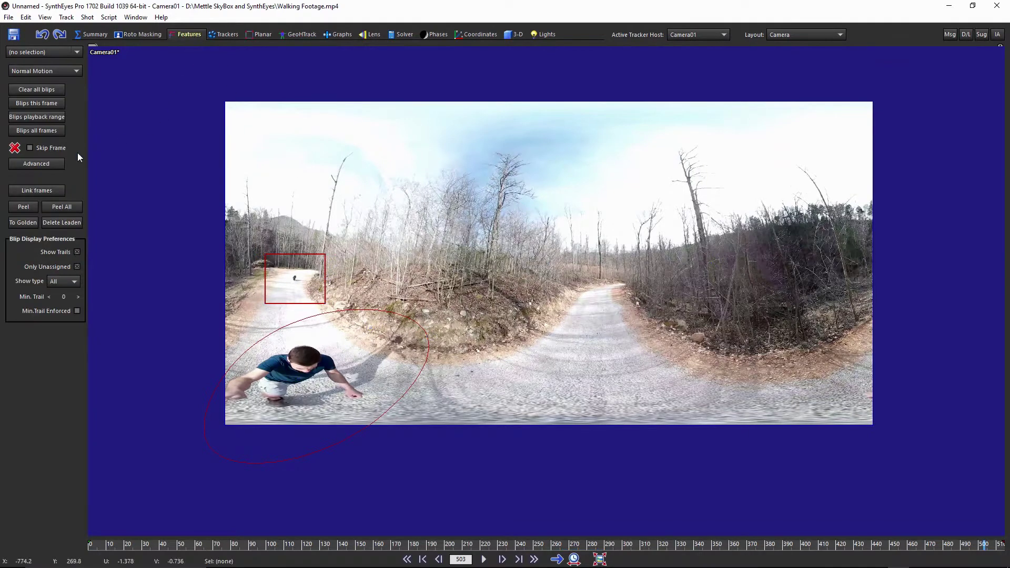
left_click(36, 164)
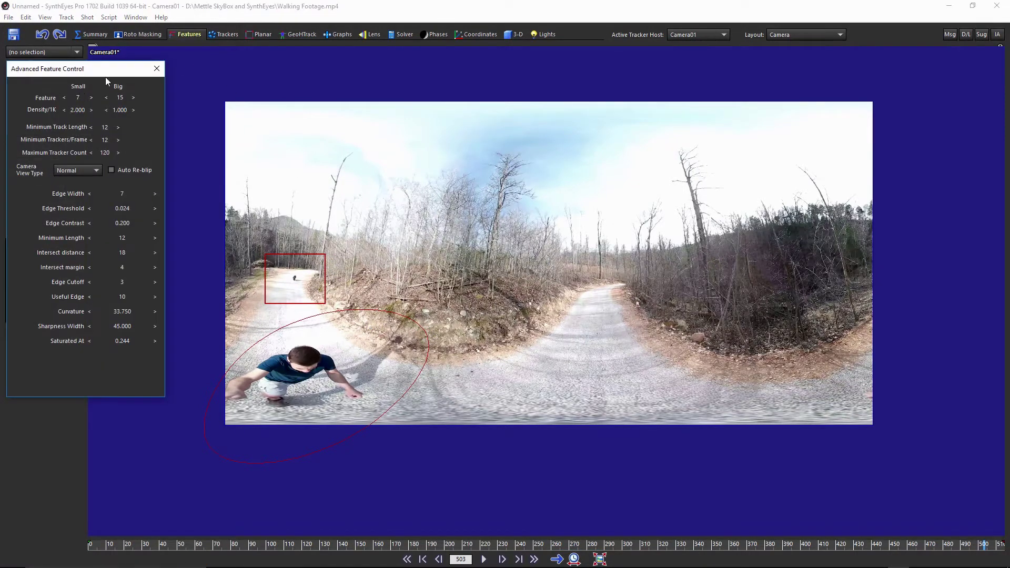
left_click_drag(83, 72, 549, 131)
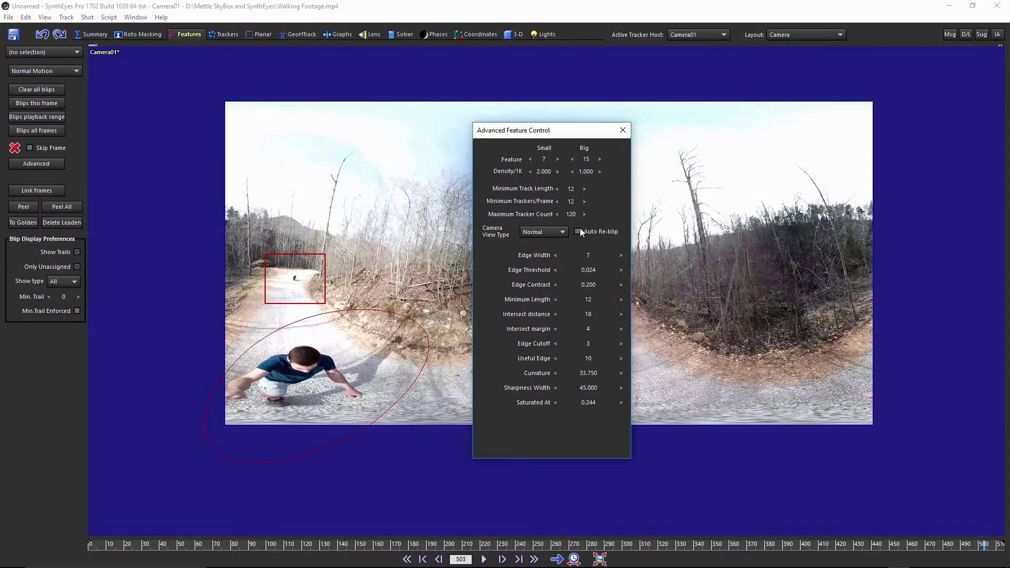
double_click(572, 202)
double_click(570, 215)
left_click(623, 130)
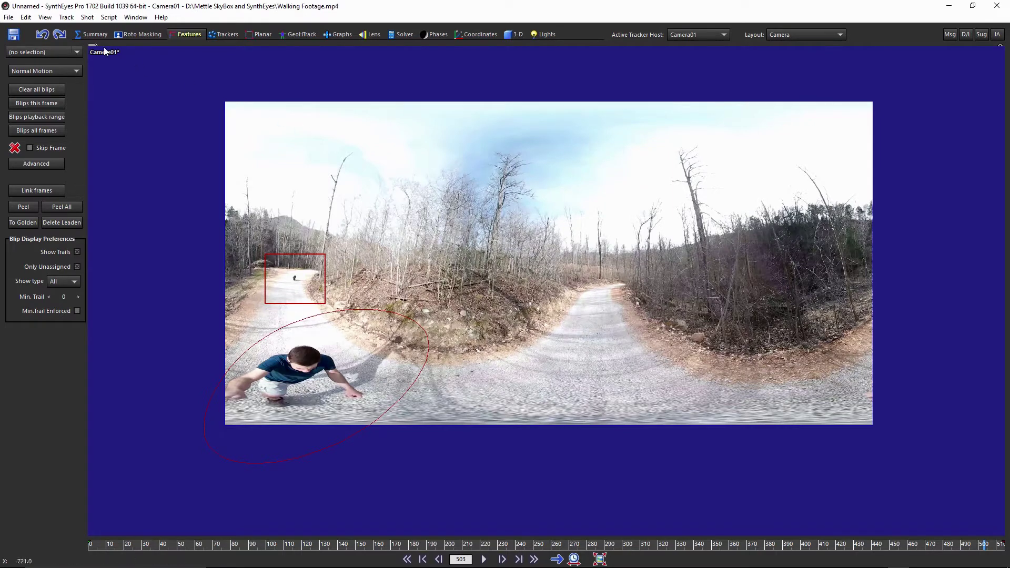
- Run the auto-tracker on the shot and play it back to check the generated trackers
left_click(91, 34)
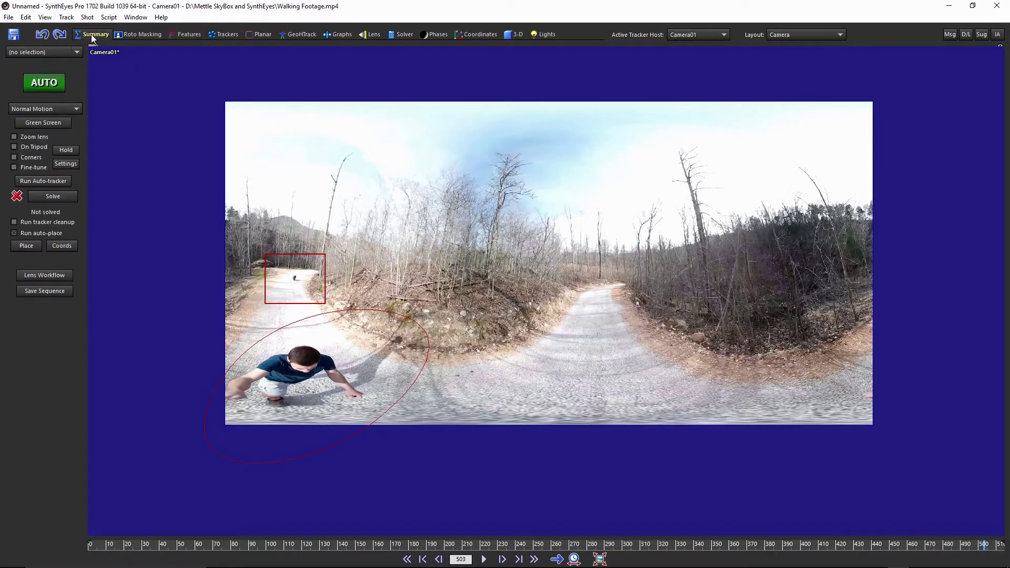
left_click(45, 184)
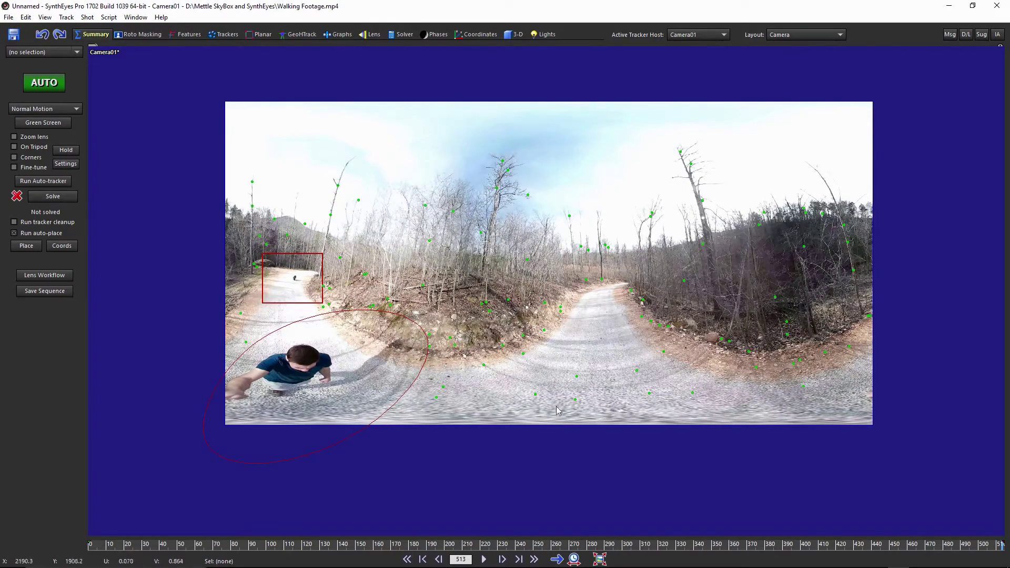
left_click(484, 560)
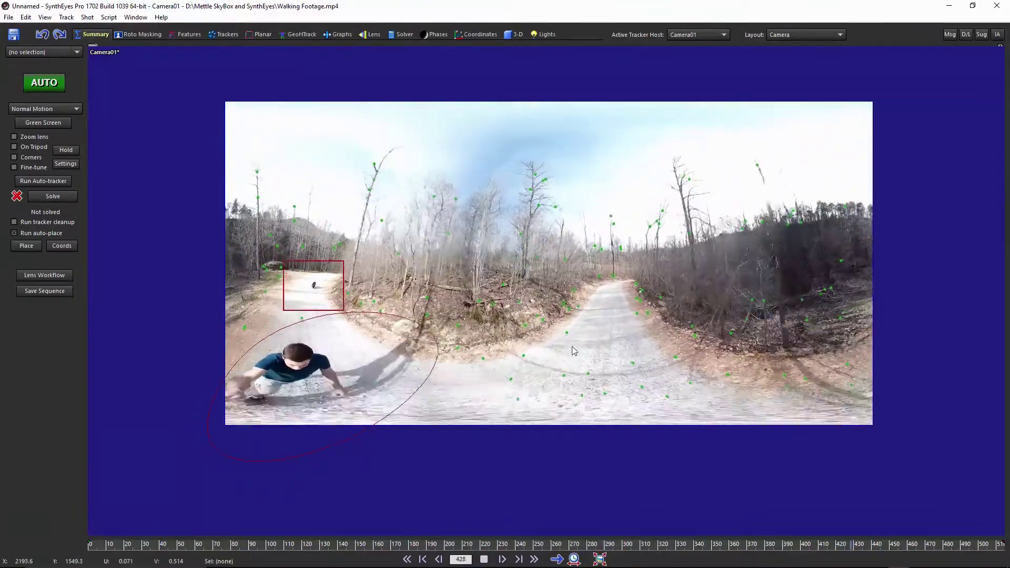
key("space")
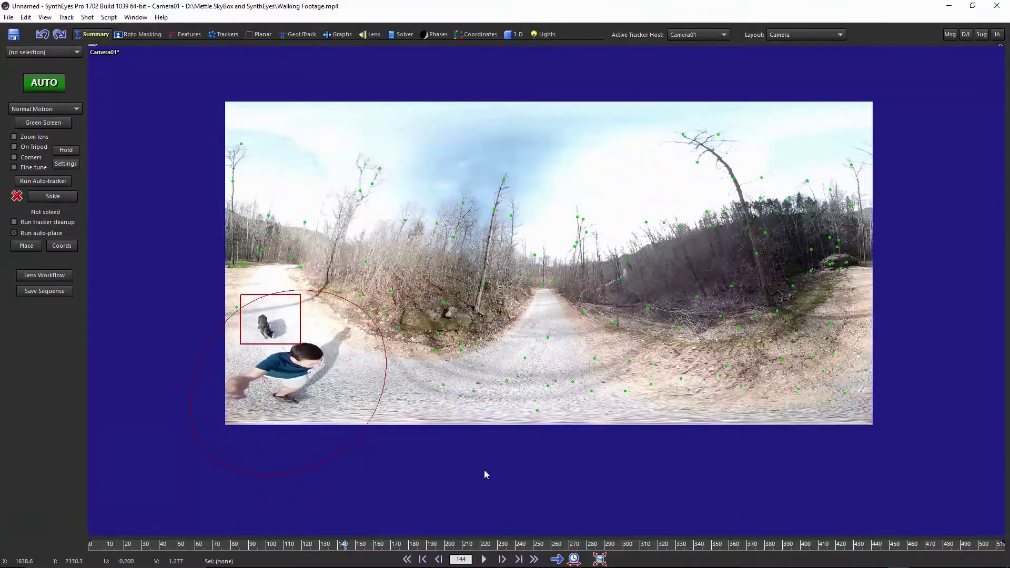
- Solve the camera motion from the trackers and accept the finished solve
left_click(53, 199)
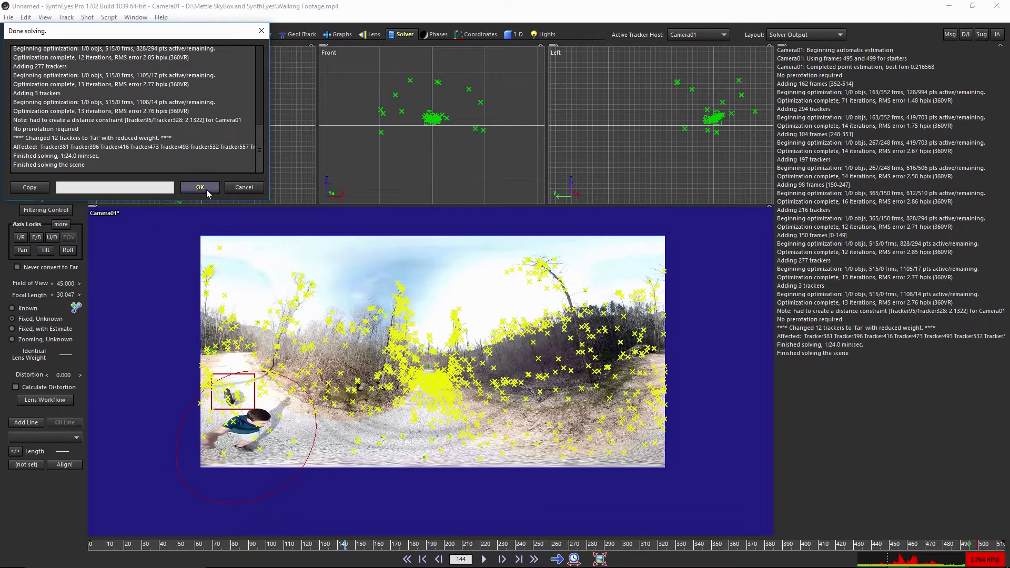
left_click(207, 192)
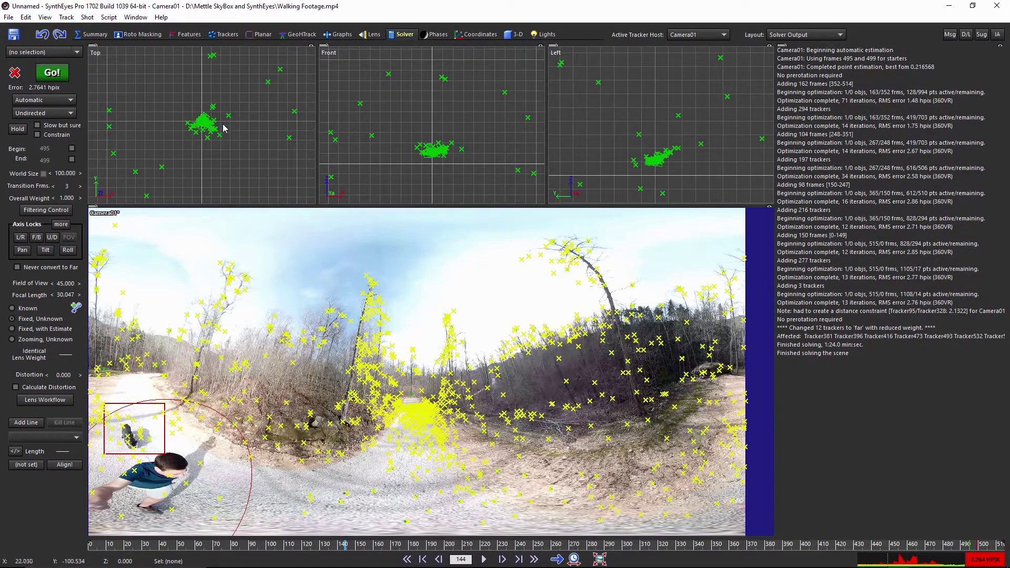
- Examine the solved tracker point cloud and the camera path along the road in the Top view
scroll(205, 157, "up", 5)
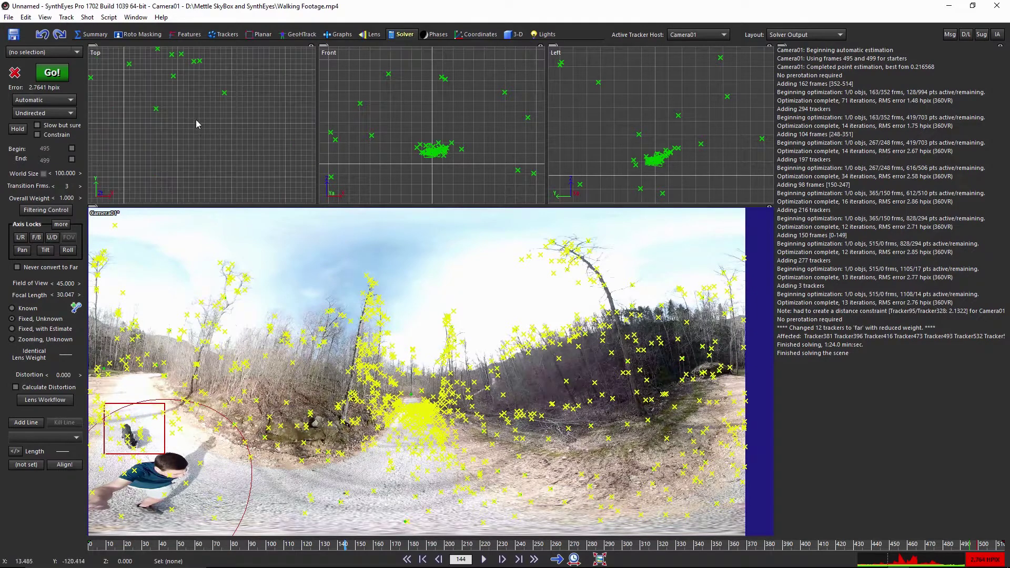
scroll(200, 111, "down", 5)
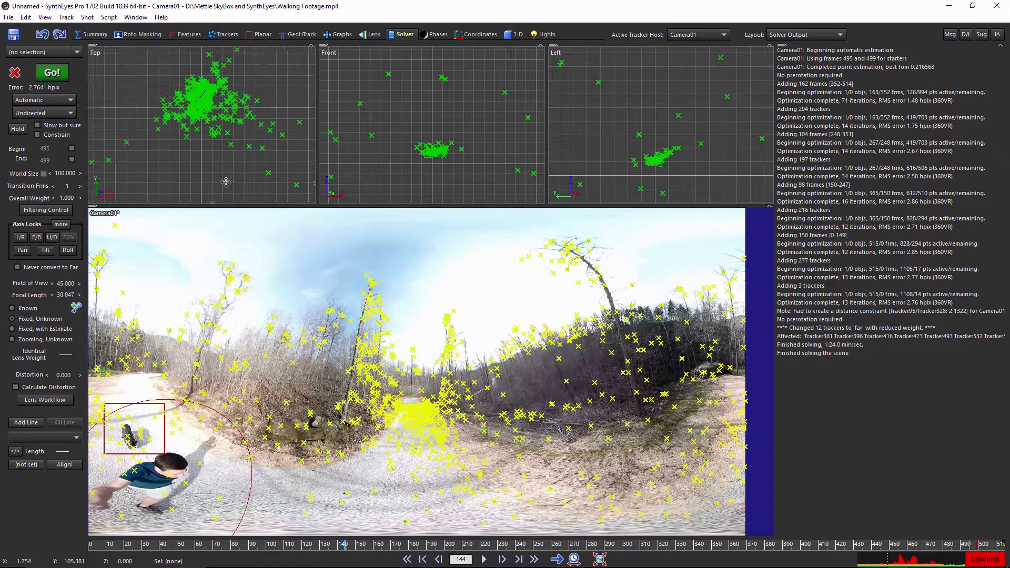
scroll(199, 117, "down", 5)
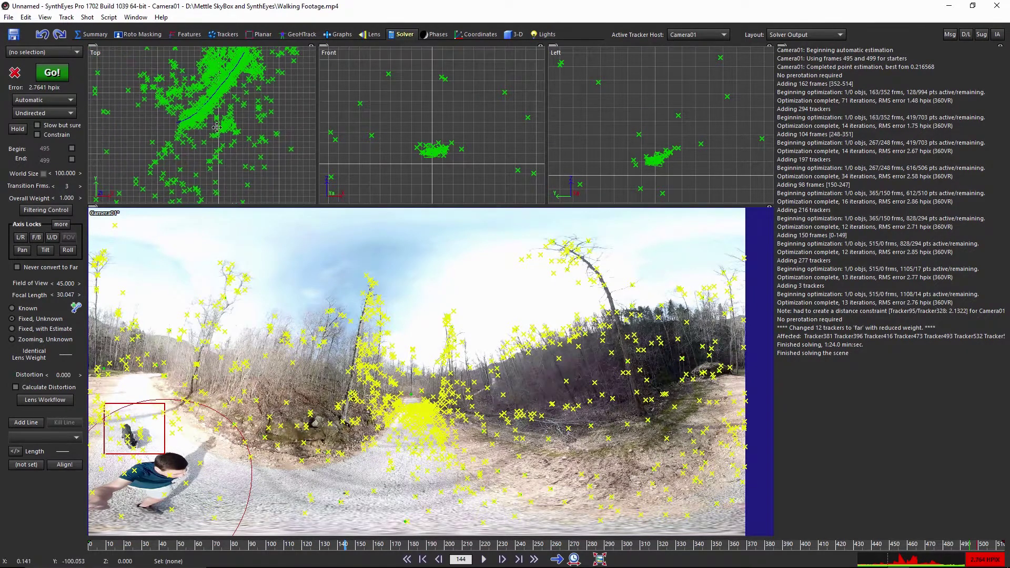
middle_click_drag(235, 88, 238, 138)
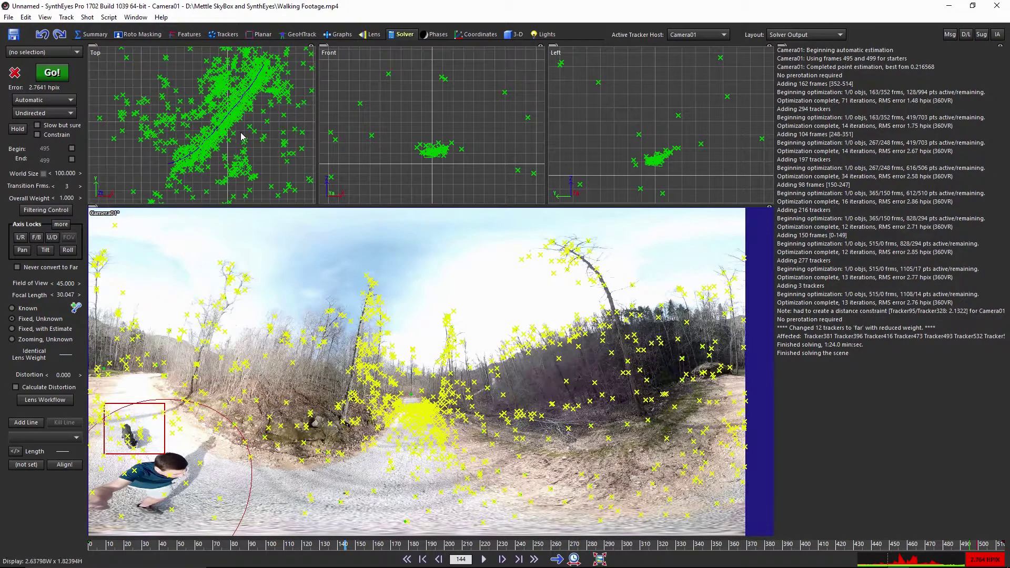
scroll(247, 137, "up", 1)
- Play and scrub through the solved shot, comparing the tracker points in the footage with the camera path from above
key("space")
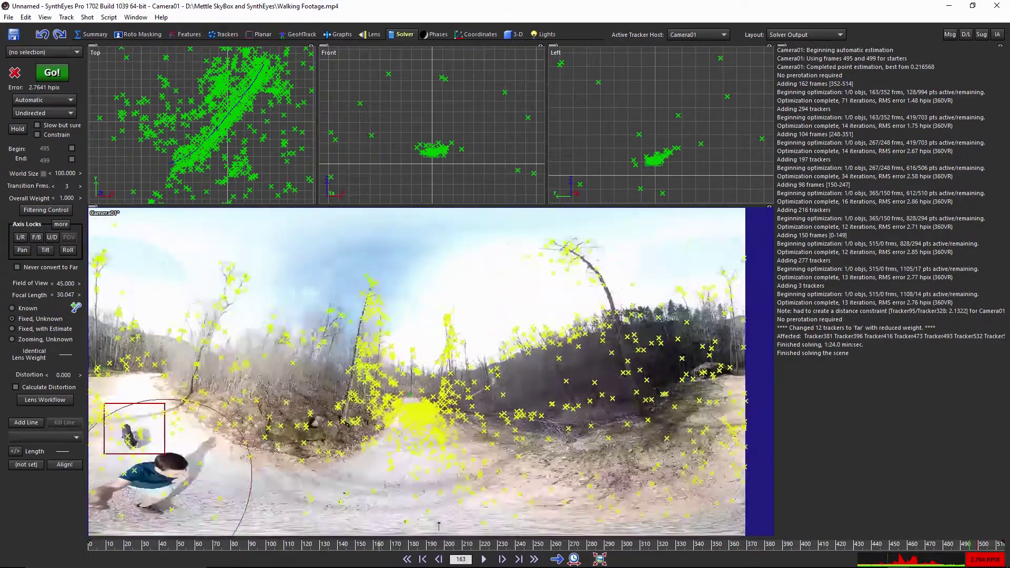
key("space")
scroll(210, 115, "up", 3)
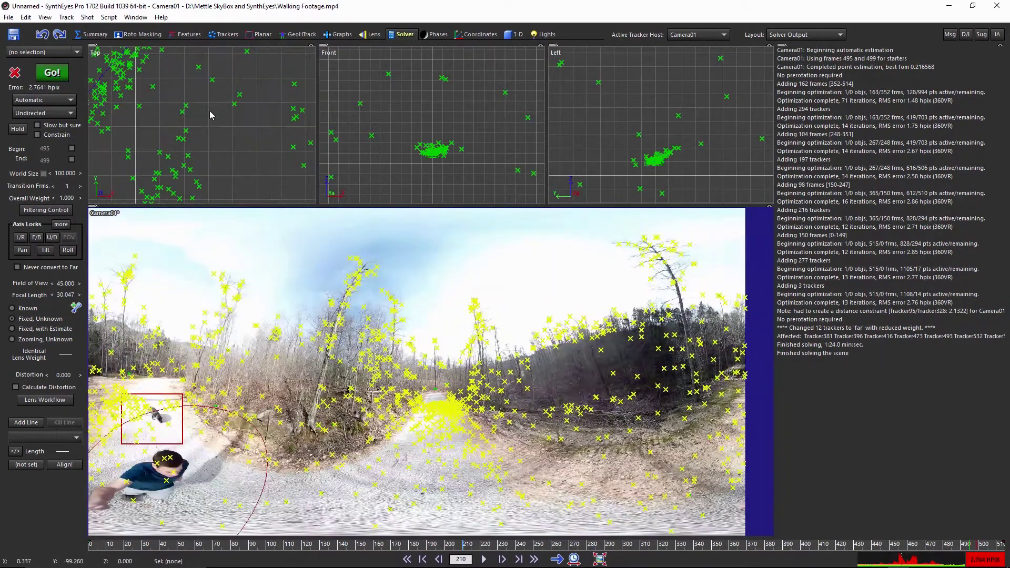
scroll(198, 109, "down", 3)
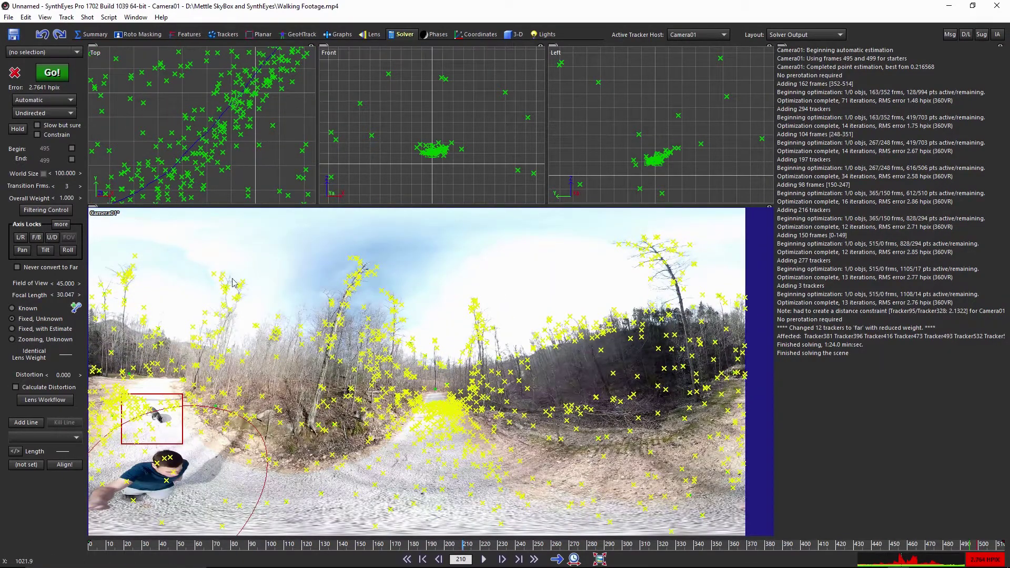
left_click_drag(464, 544, 317, 544)
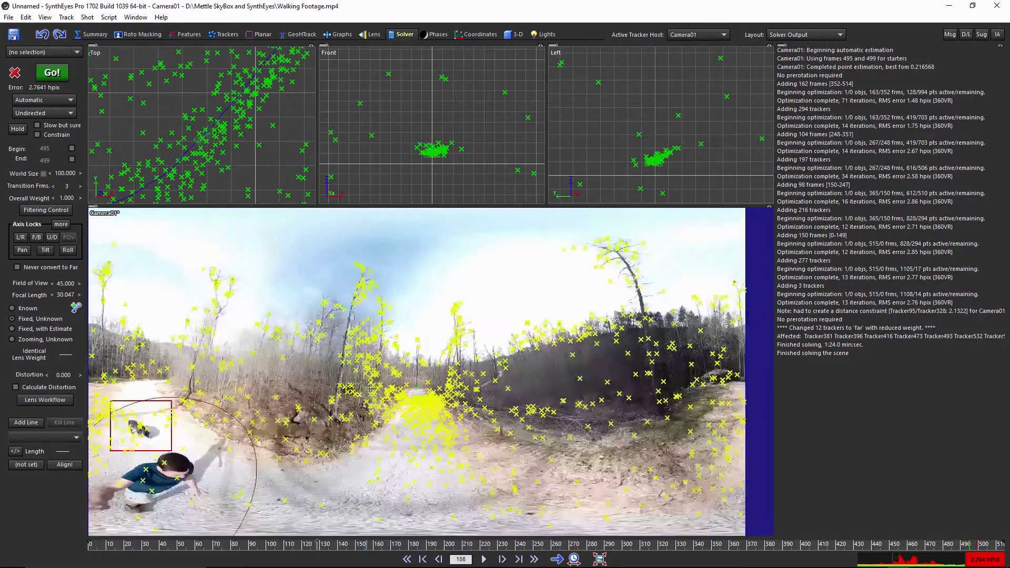
key("space")
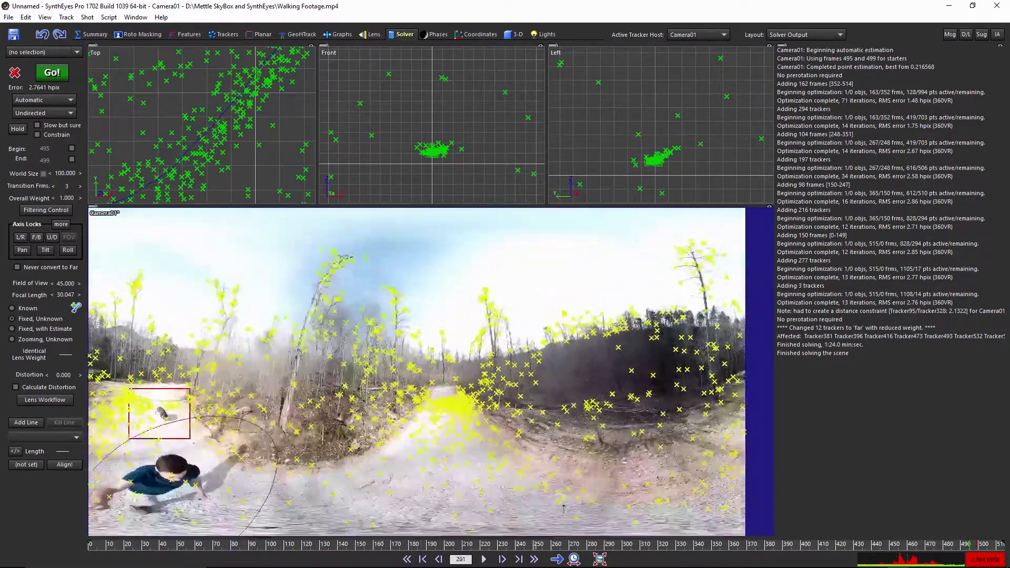
key("space")
scroll(241, 112, "up", 2)
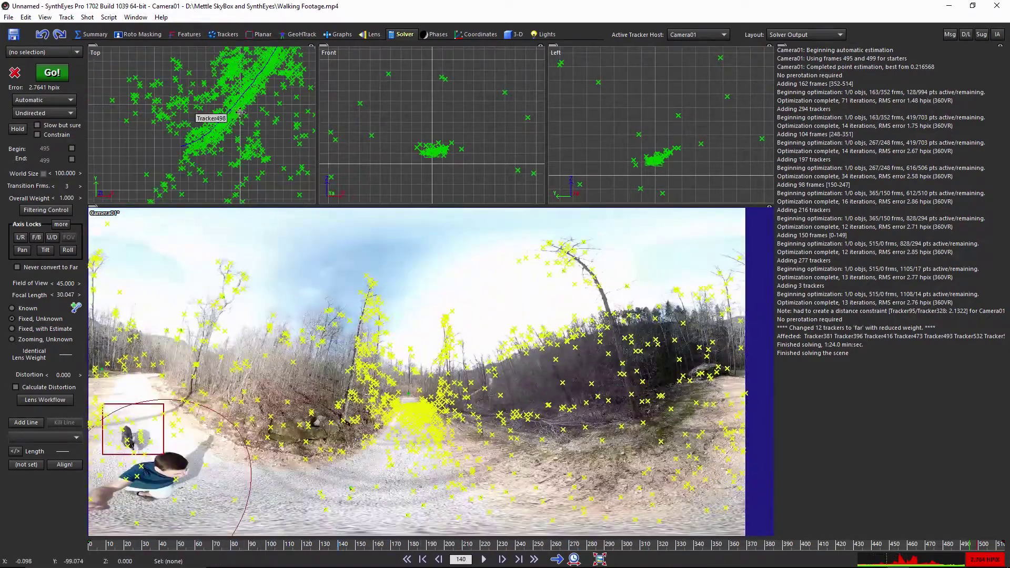
scroll(242, 105, "up", 1)
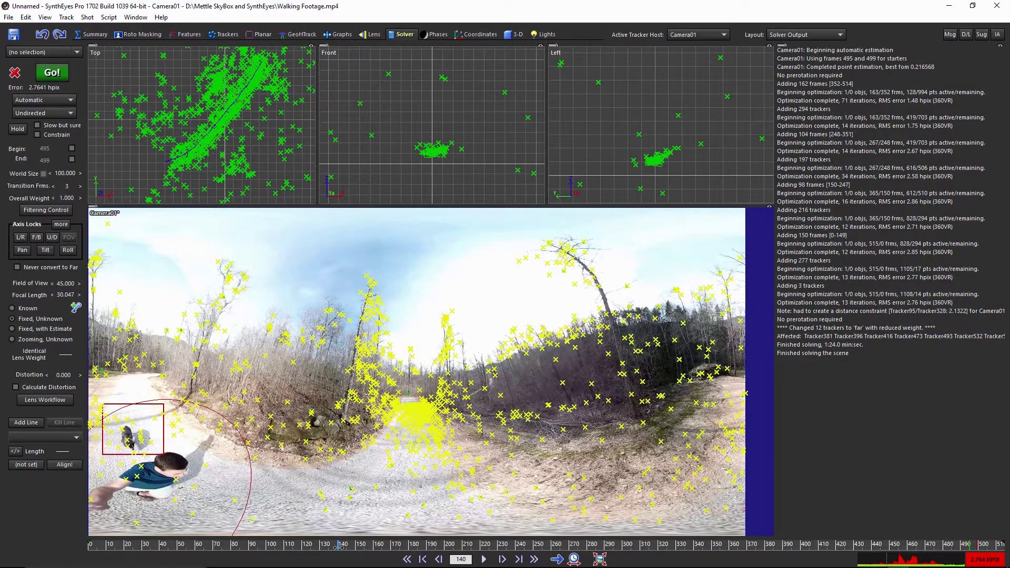
left_click_drag(340, 547, 211, 547)
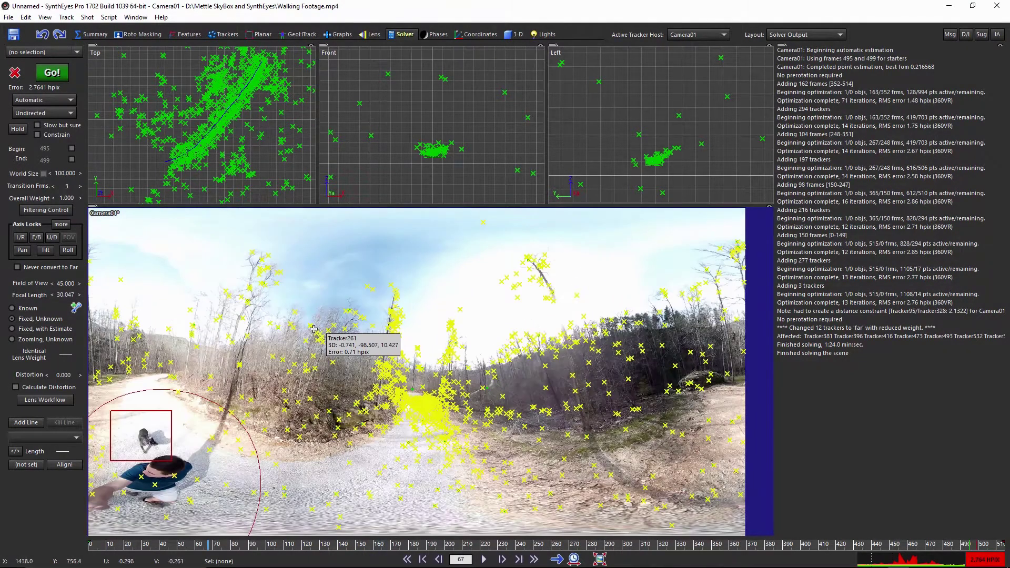
- Return to the Summary workspace and play back the solved shot to review the camera shake before stabilization
left_click(94, 34)
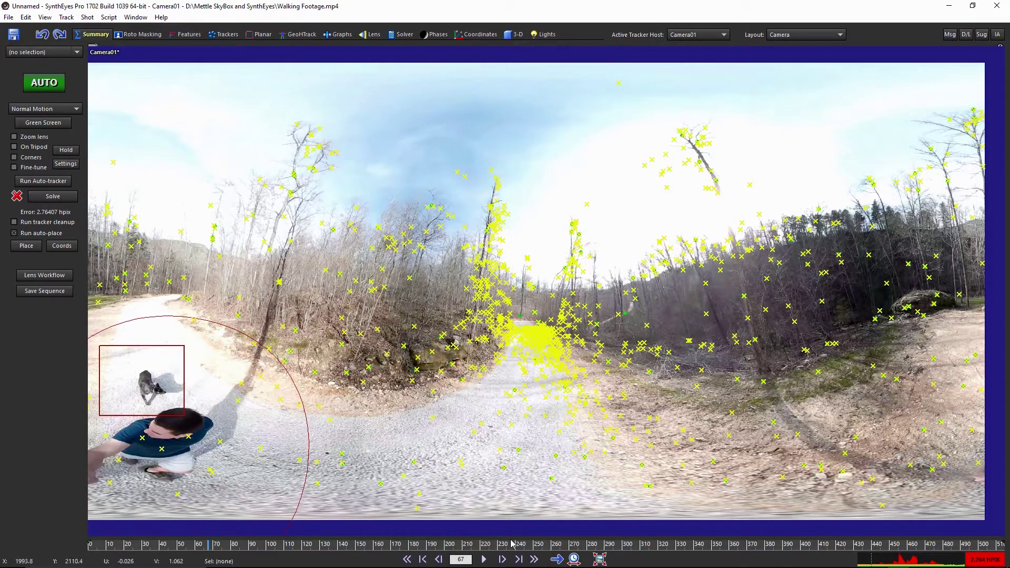
left_click(483, 560)
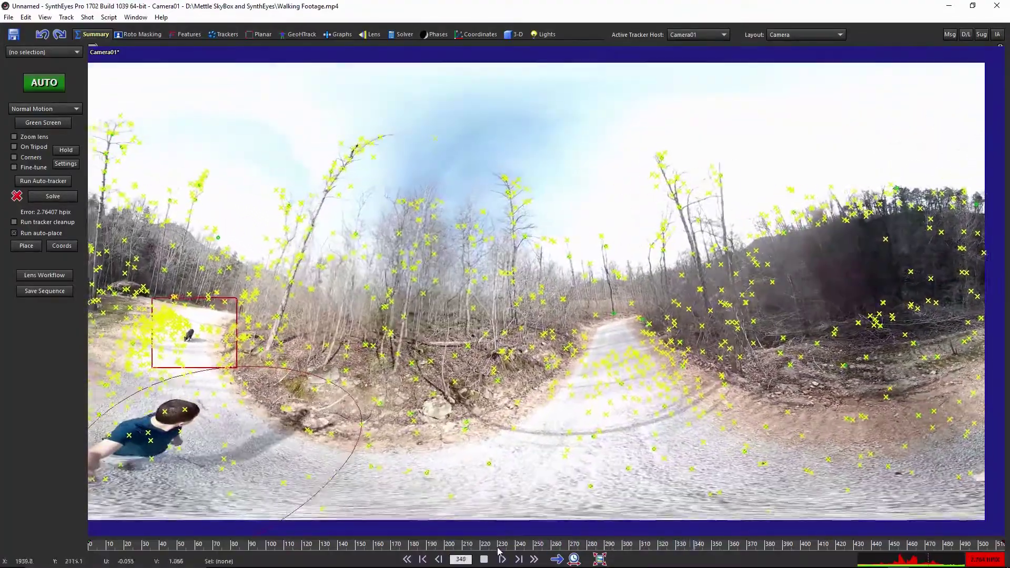
left_click(485, 560)
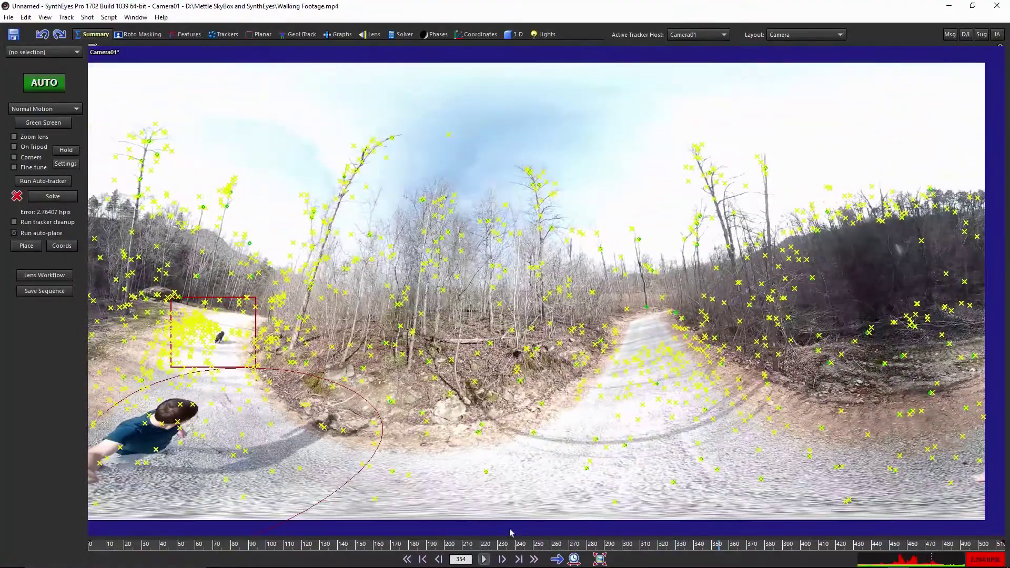
- Run the VR360 Stabilize from Camera Path script on the shot and play the stabilized result from the first frame
left_click(109, 17)
mouse_move(177, 118)
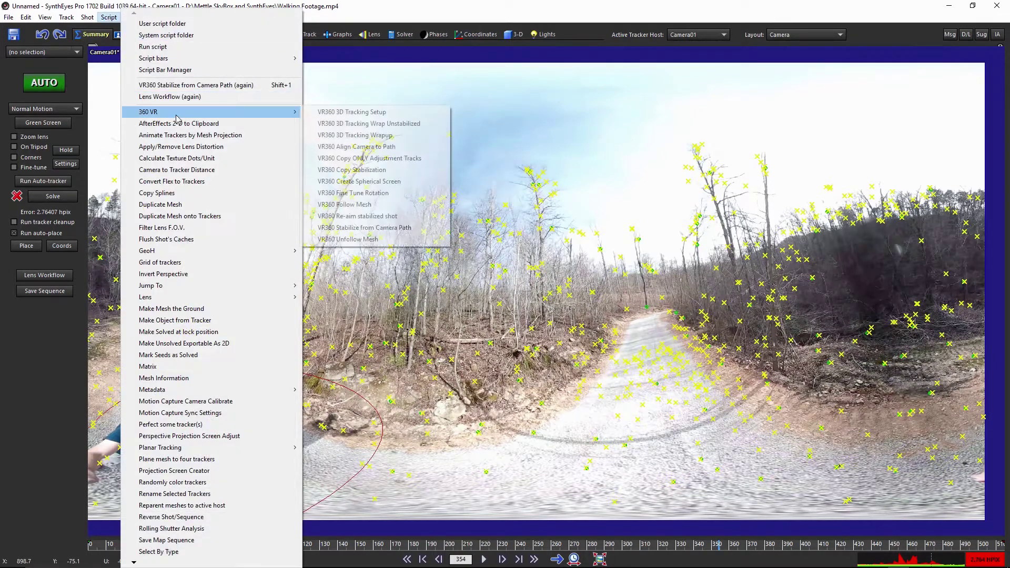
left_click(367, 228)
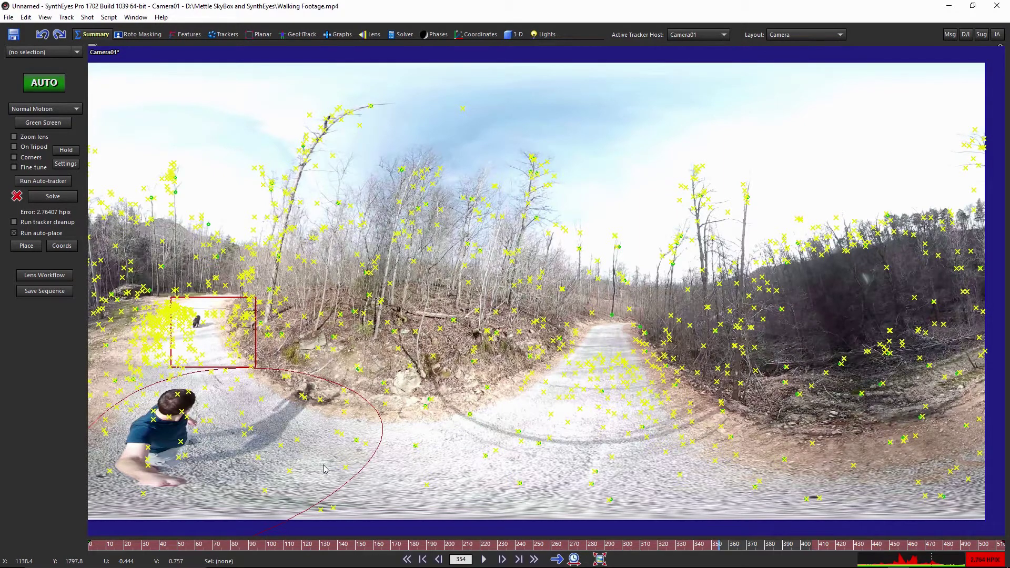
key("Home")
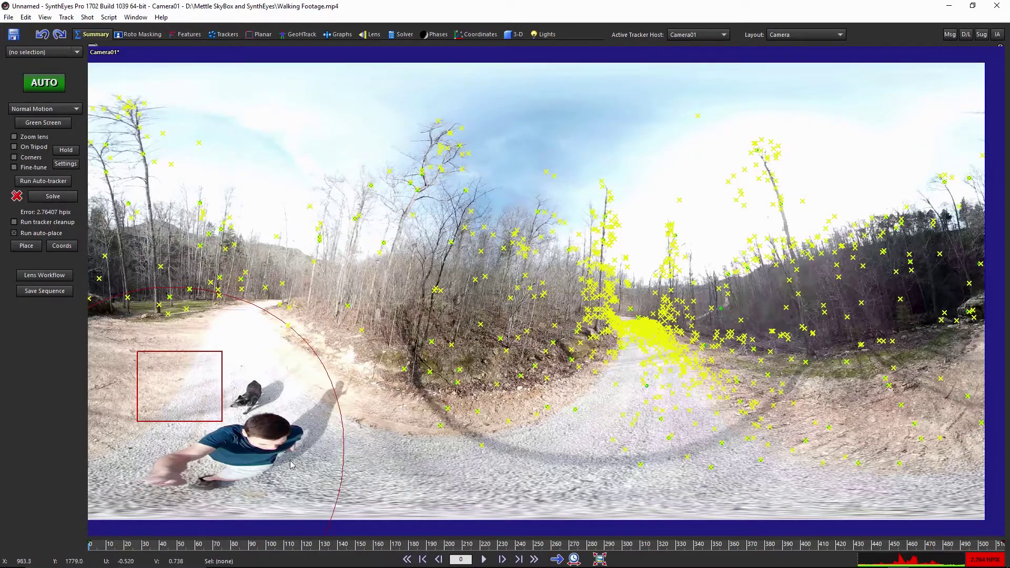
left_click(484, 560)
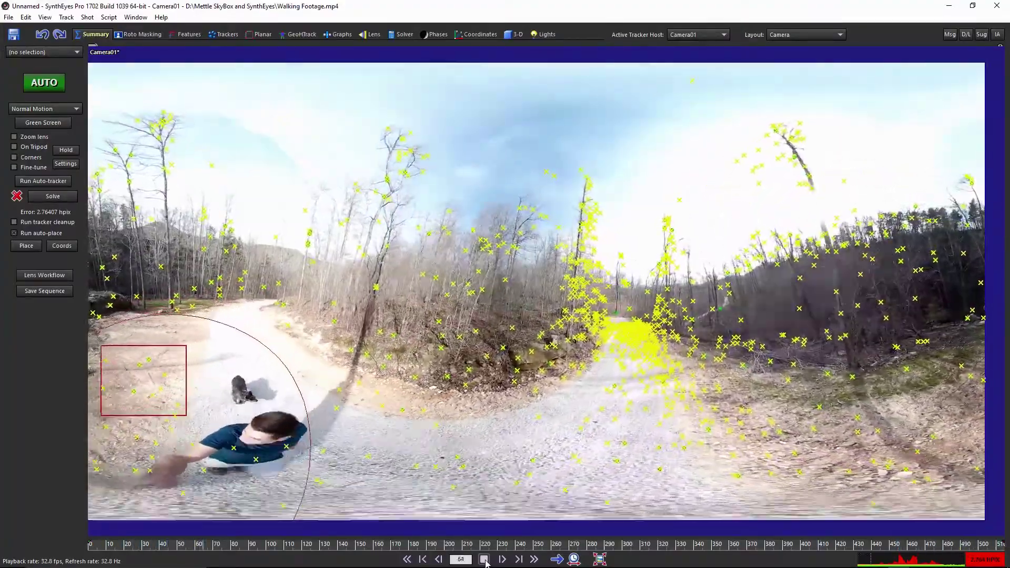
left_click(485, 560)
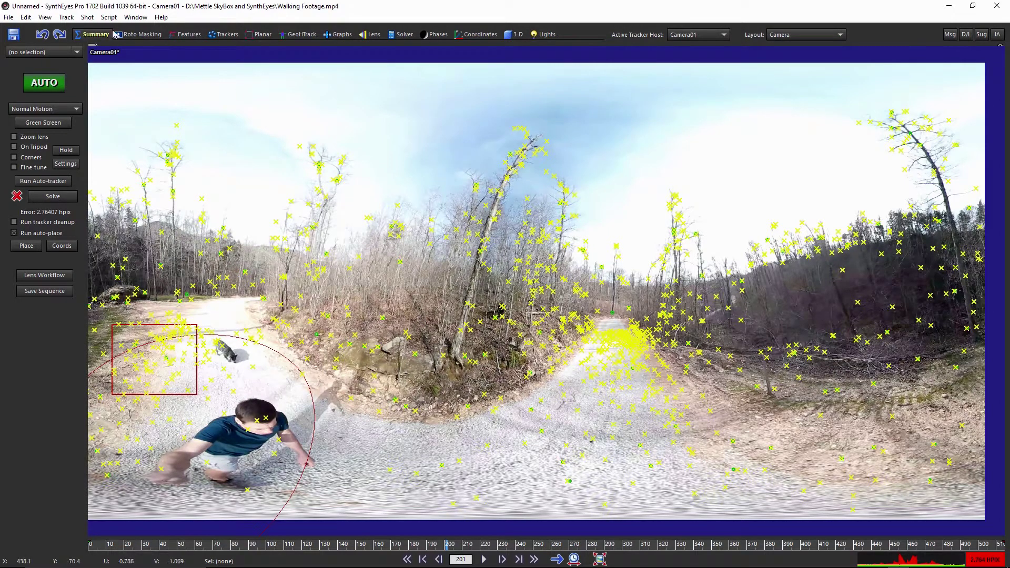
- Export the stabilization as a SkyBox AE 360VR Stabilizer file named Stable Walking, accepting New project - Run now, CC 2015 and Active part
left_click(10, 17)
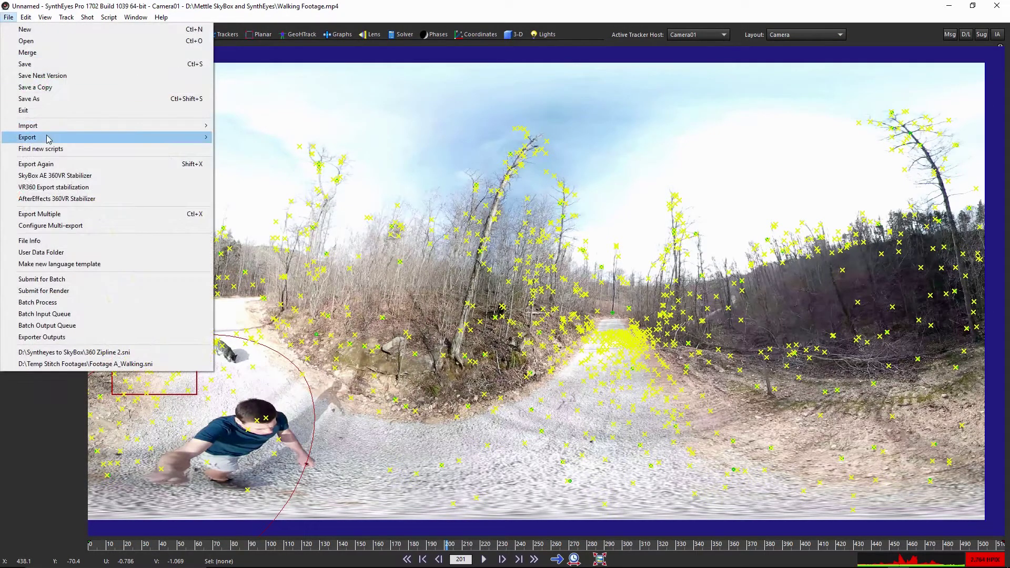
mouse_move(46, 137)
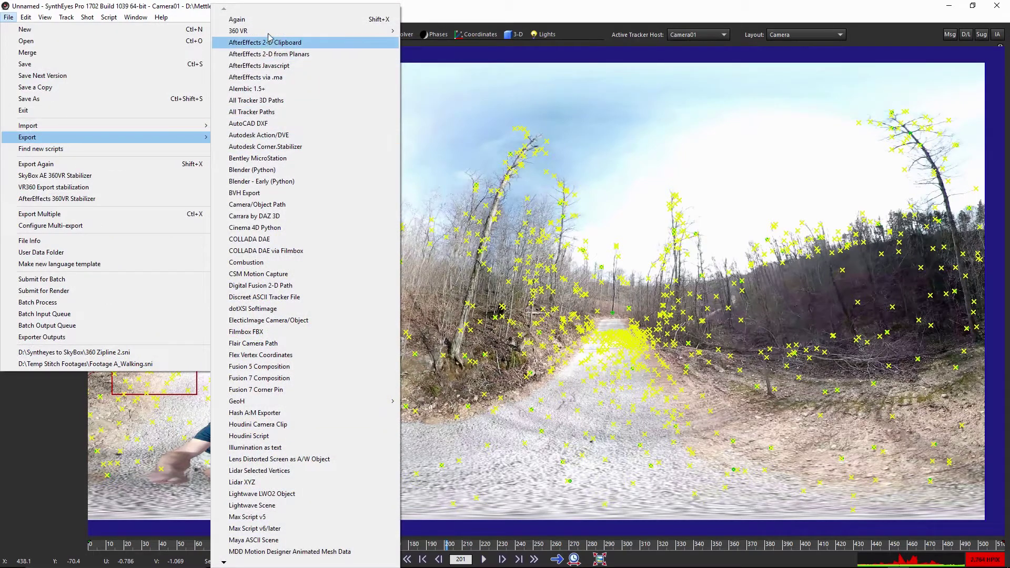
mouse_move(271, 32)
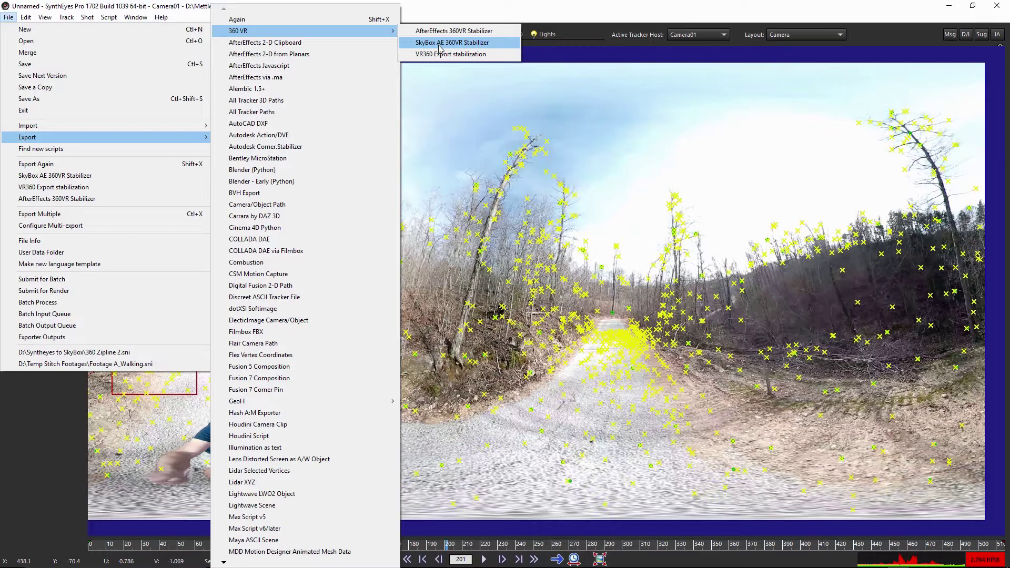
left_click(440, 44)
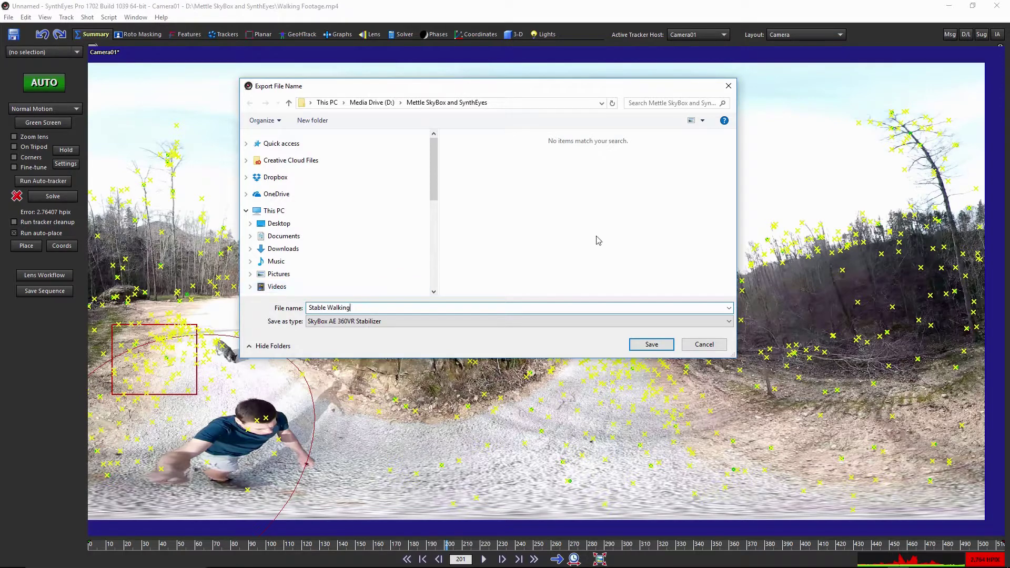
left_click(671, 341)
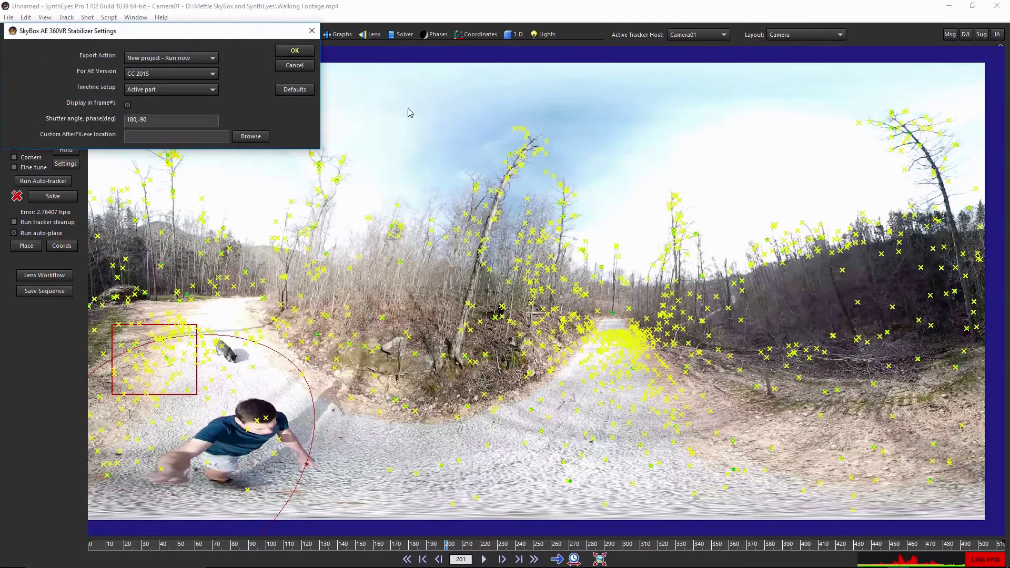
left_click_drag(191, 30, 581, 150)
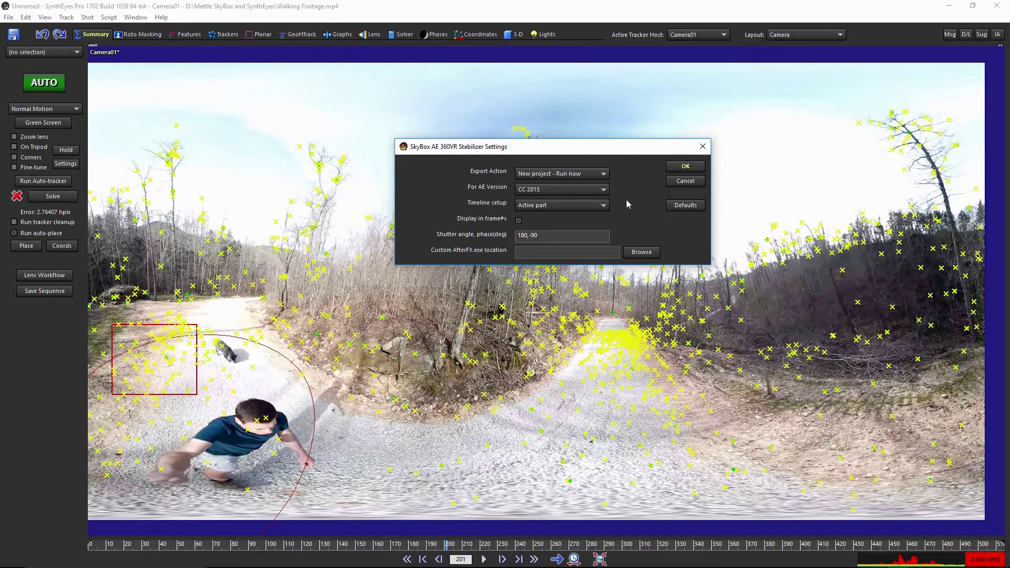
left_click(686, 167)
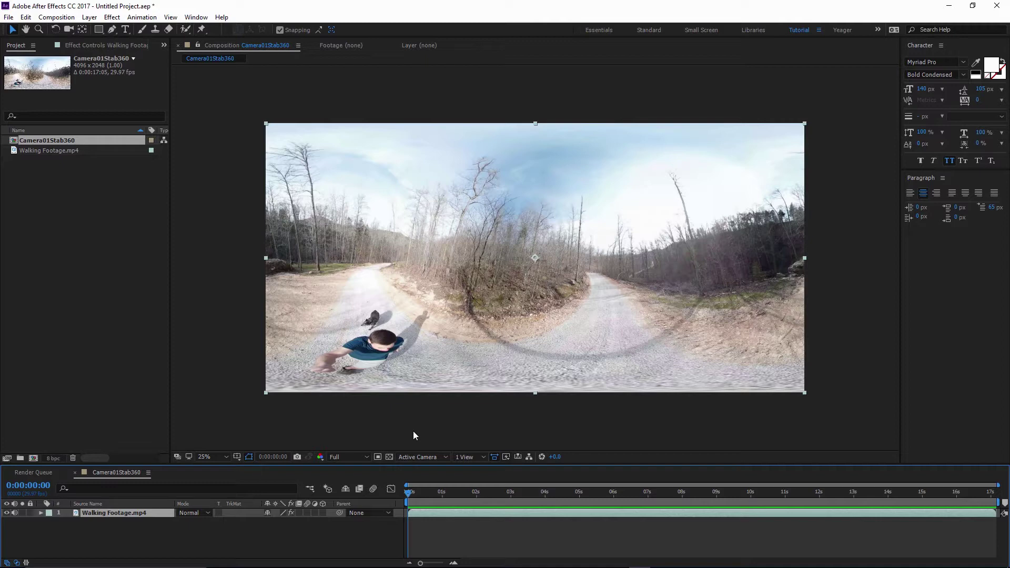
- In After Effects, inspect the exported composition's Walking Footage layer, its SkyBox Rotate Sphere settings and its tilt, pan and roll keyframes
left_click(51, 150)
left_click(54, 141)
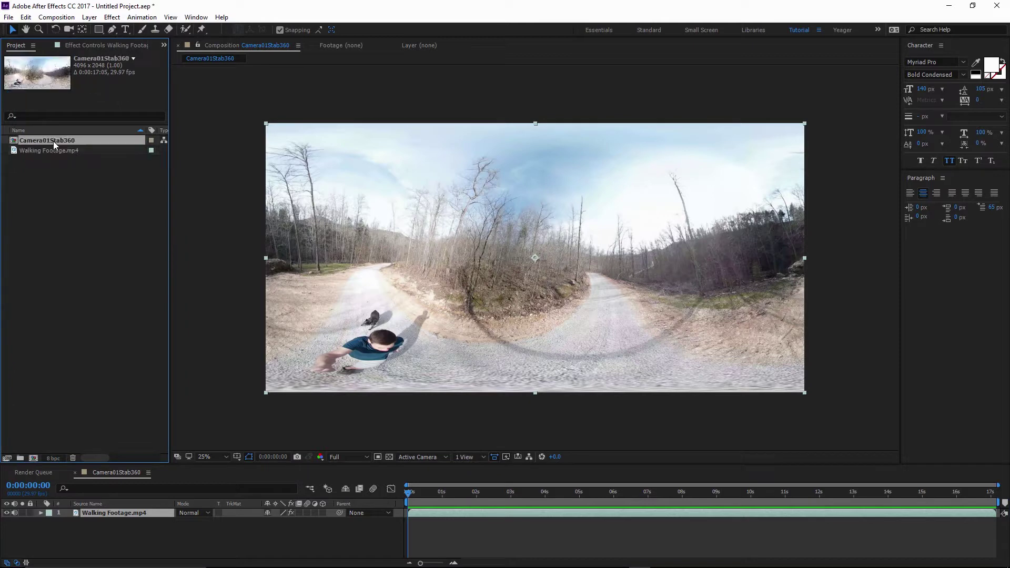
left_click(139, 514)
left_click(101, 45)
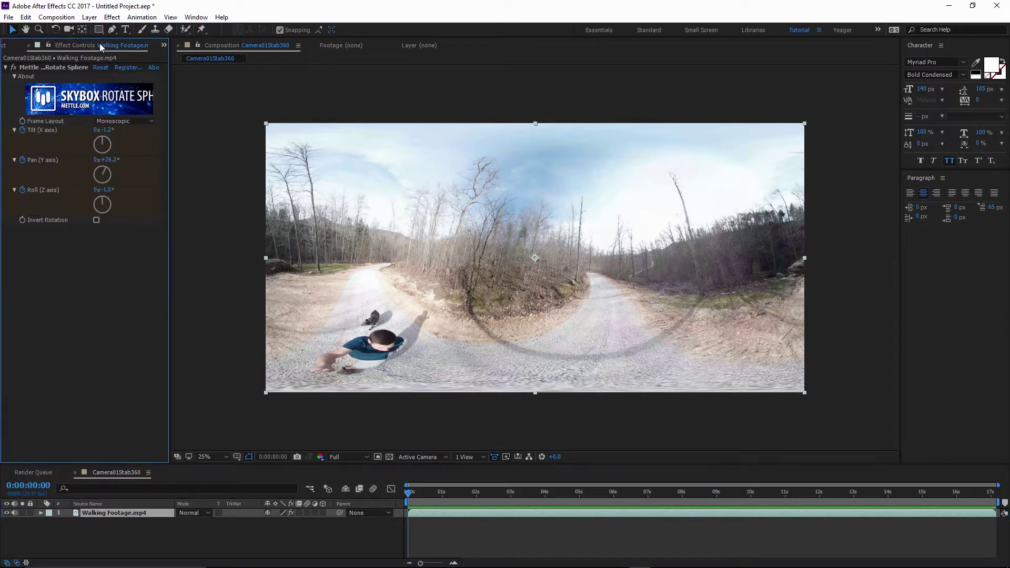
left_click_drag(170, 89, 190, 89)
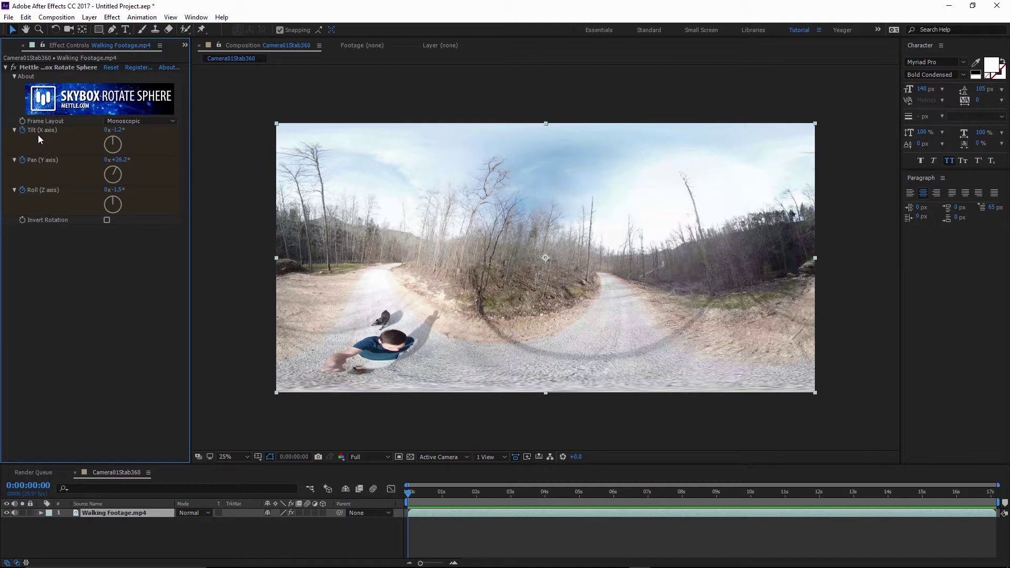
left_click(97, 514)
key("u")
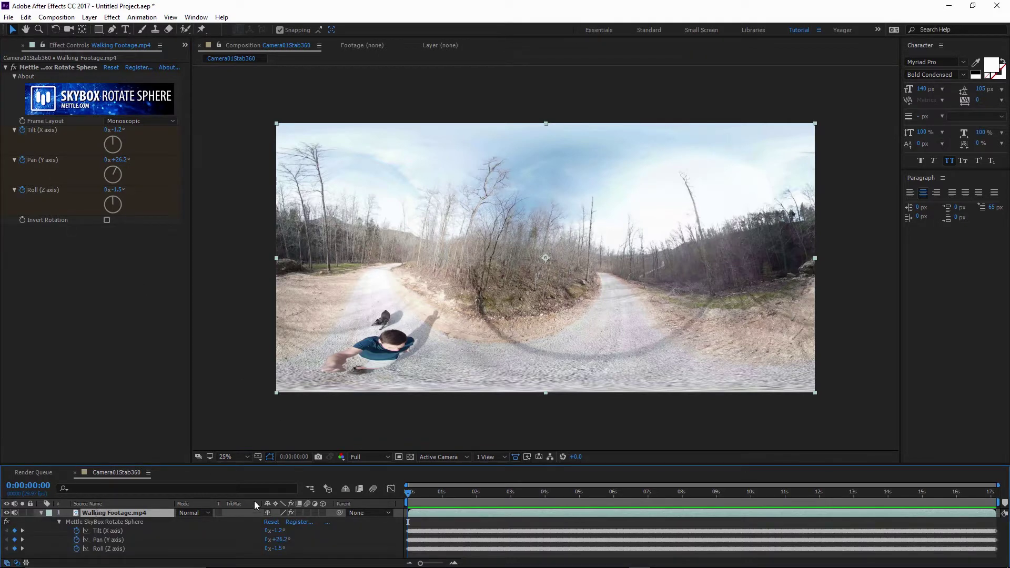
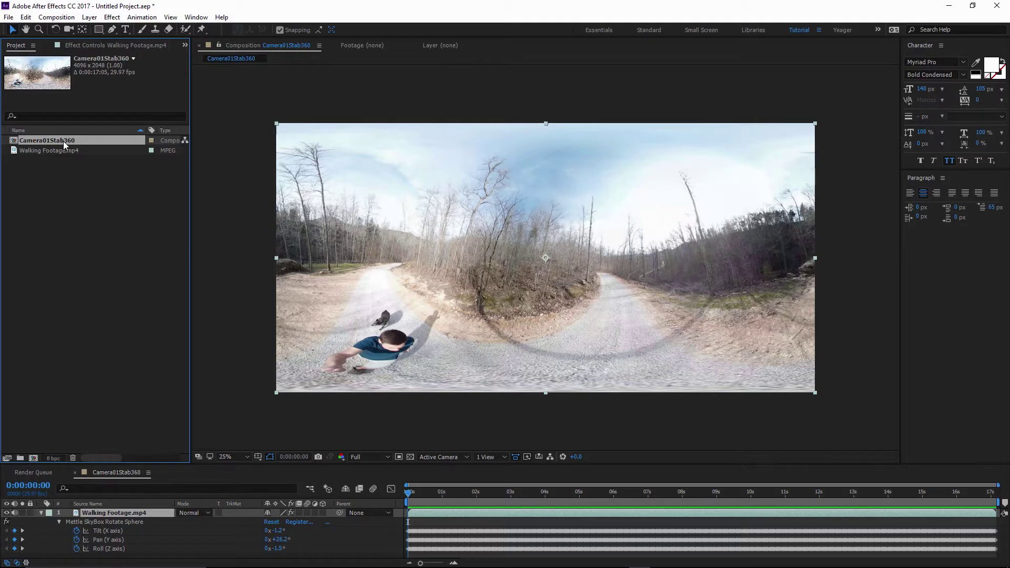
- Rename the Camera01Stab360 composition as Stable Walking
key("Return")
key("BackSpace")
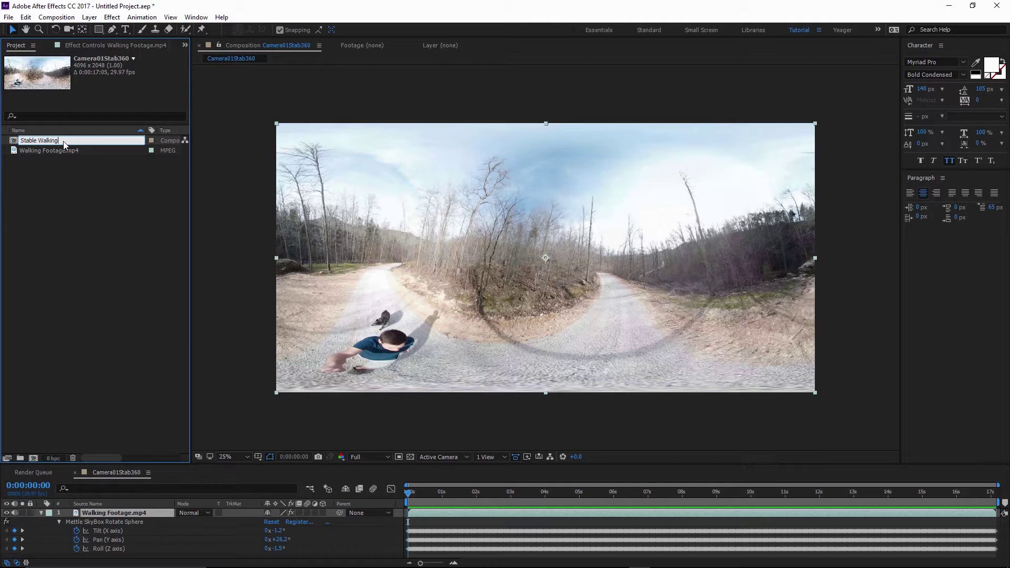
type("Stable Walking")
left_click(43, 189)
- Nest the Stable Walking composition inside a new composition and apply the Mettle SkyBox Converter effect to the nested layer
left_click(22, 142)
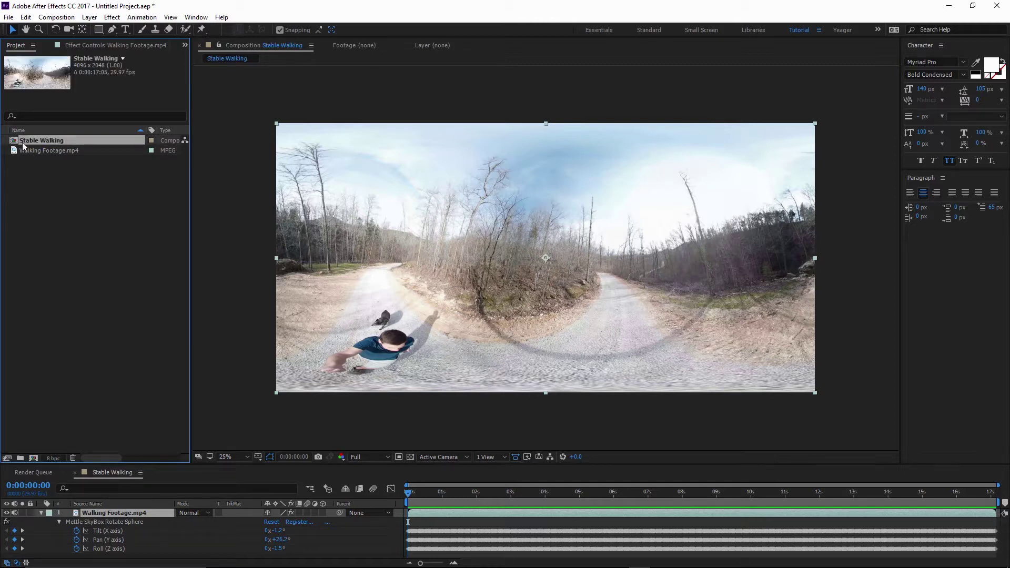
left_click_drag(29, 139, 36, 455)
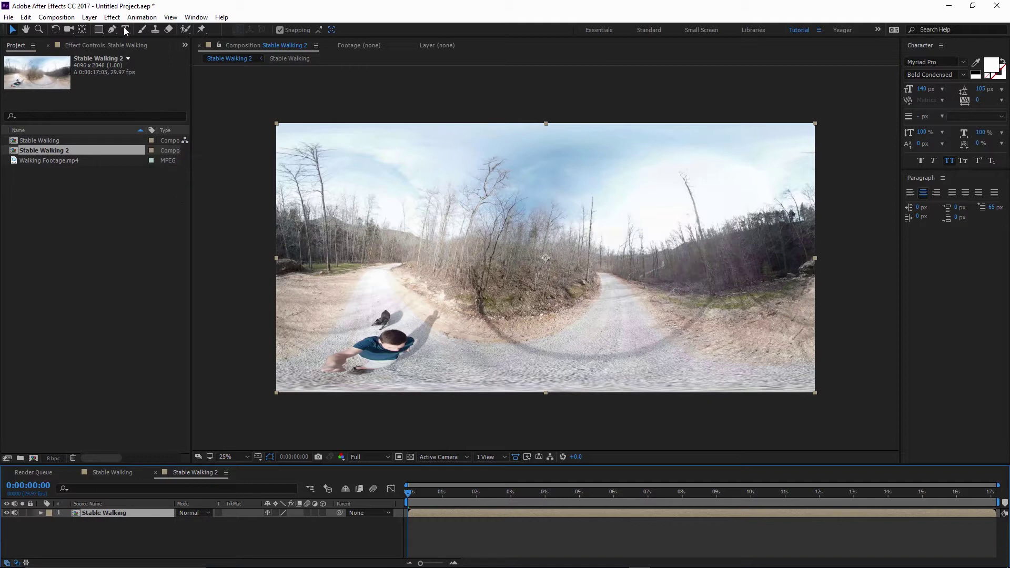
left_click(113, 17)
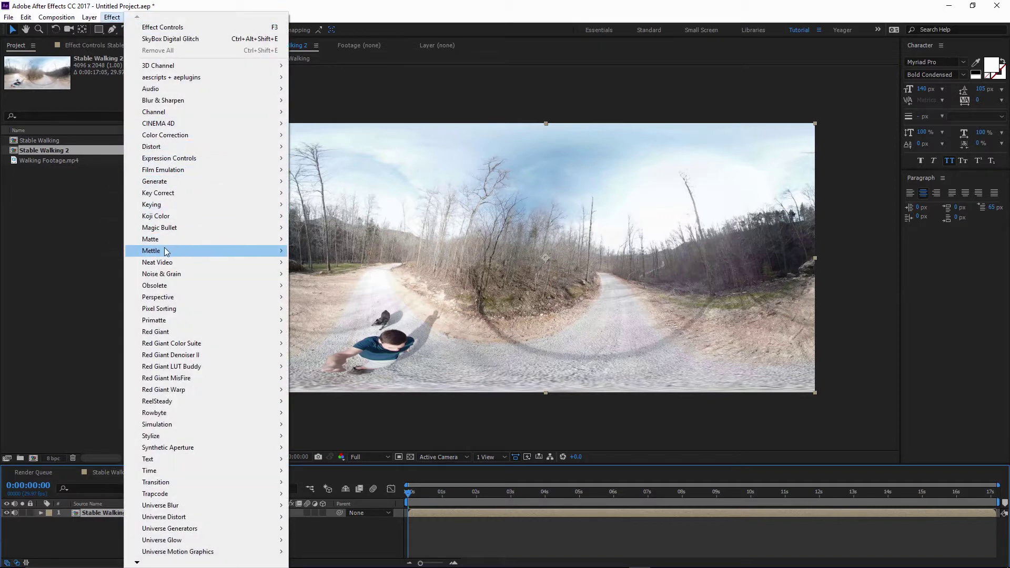
mouse_move(165, 251)
left_click(335, 263)
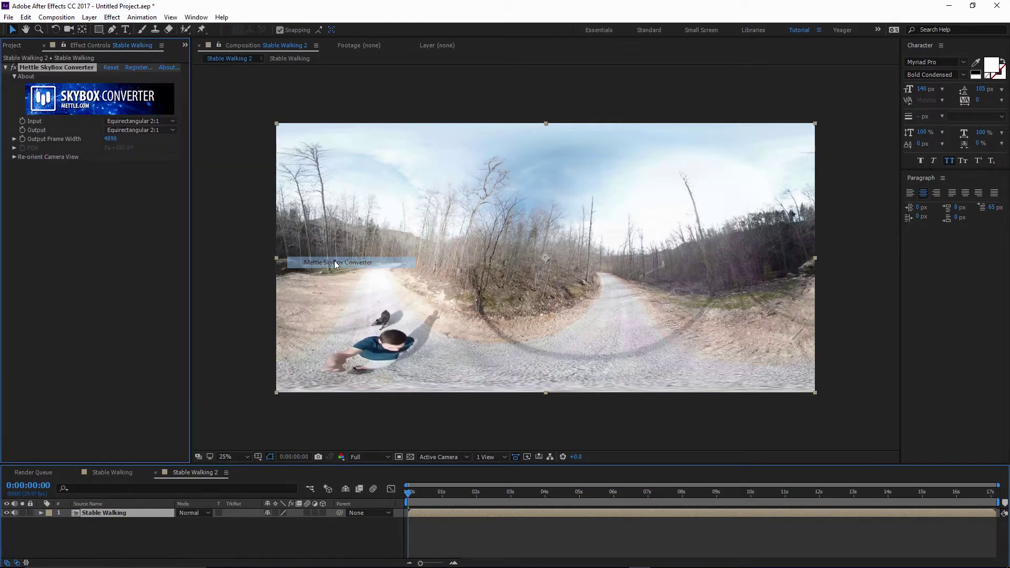
- Re-orient the SkyBox Converter camera view with a pan of -38° and a tilt of -7° to centre the road
left_click_drag(190, 158, 209, 163)
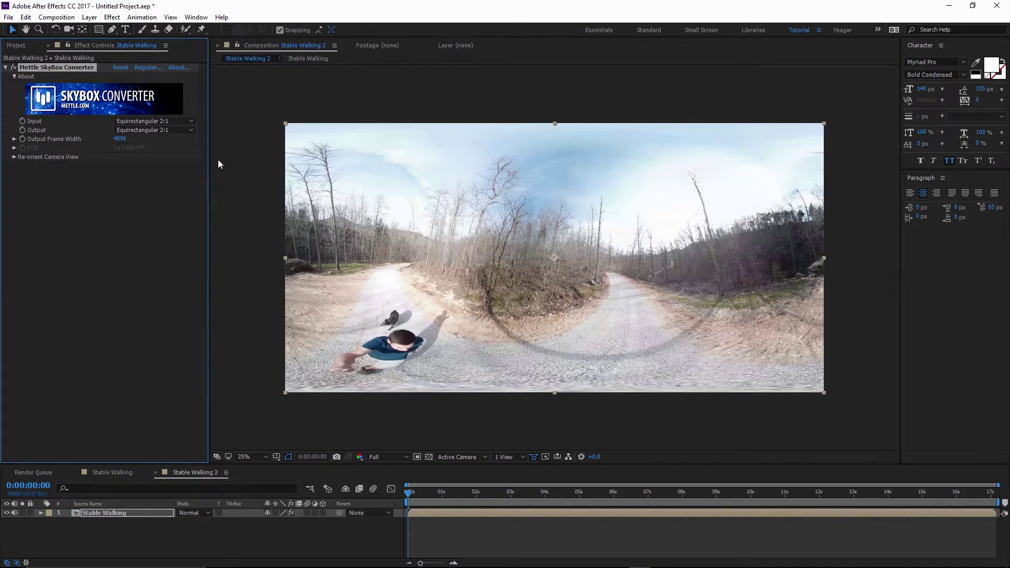
left_click(14, 157)
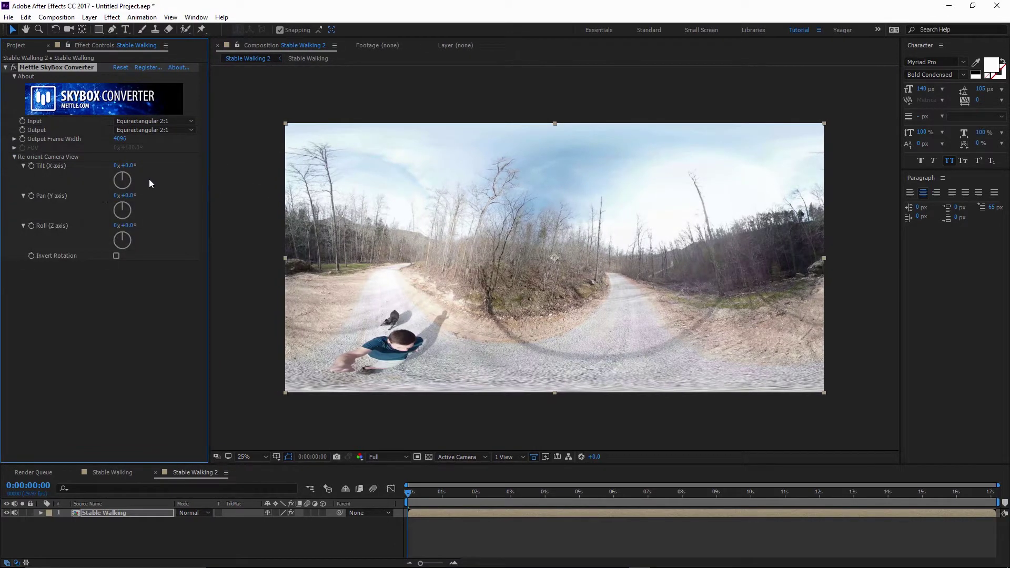
left_click_drag(129, 195, 124, 165)
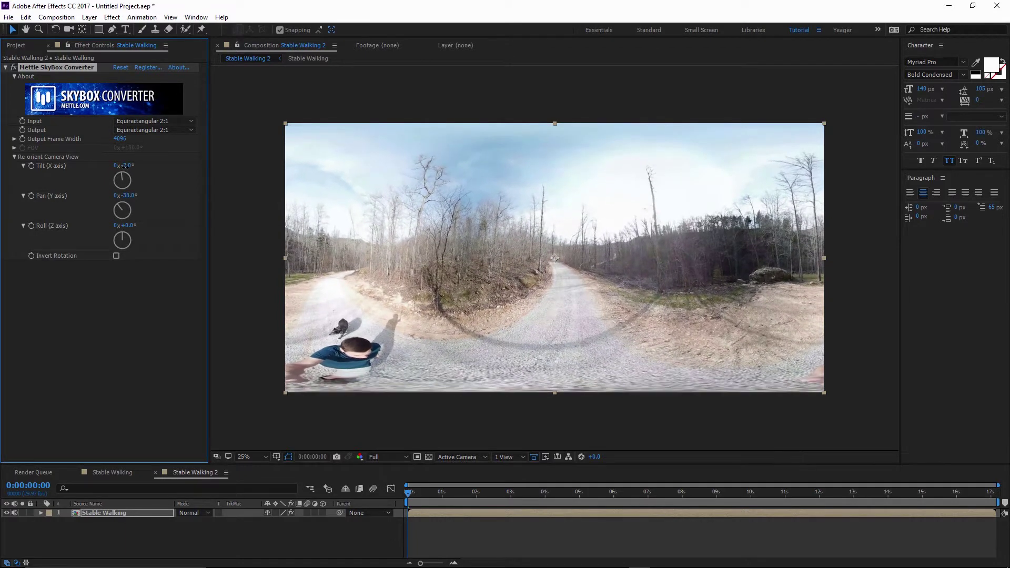
- Play the re-oriented Stable Walking 2 composition from the start and move to about 0:00:03:21 to check the stabilization
left_click(410, 494)
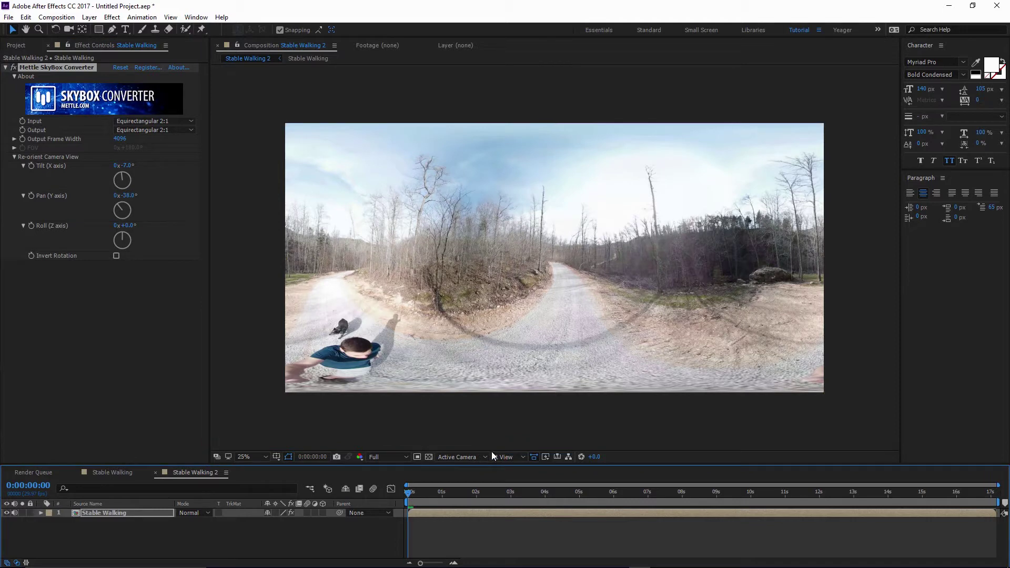
key("space")
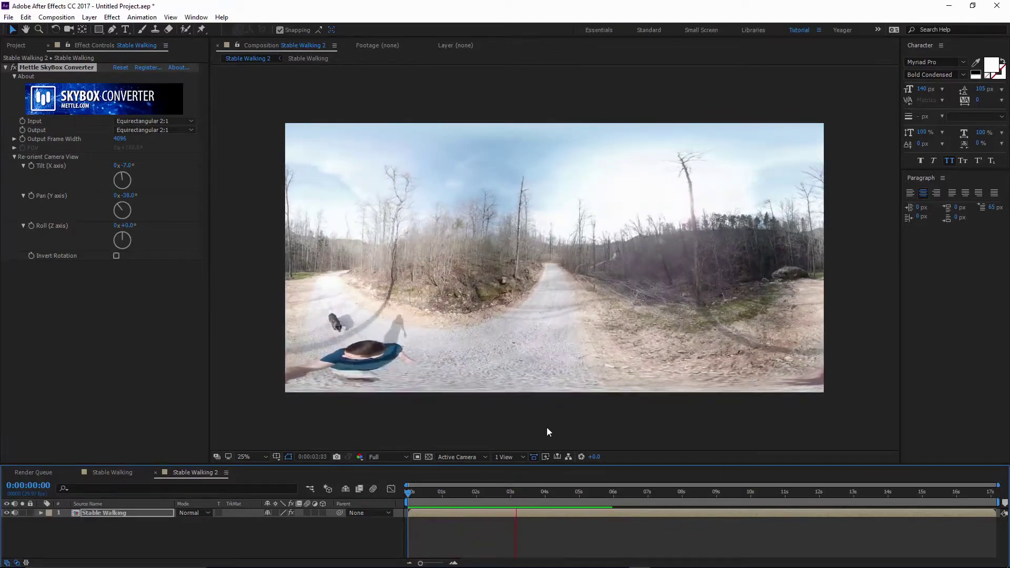
left_click(535, 494)
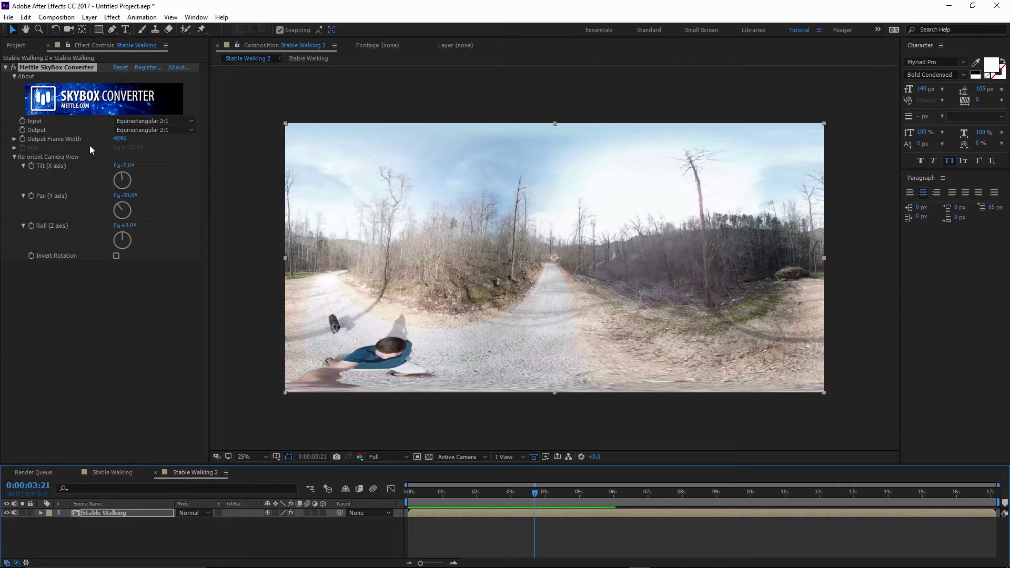
- Scrub through the footage with the SkyBox Converter output set to Cube-map 4:3 and restore the Equirectangular 2:1 output
left_click(134, 130)
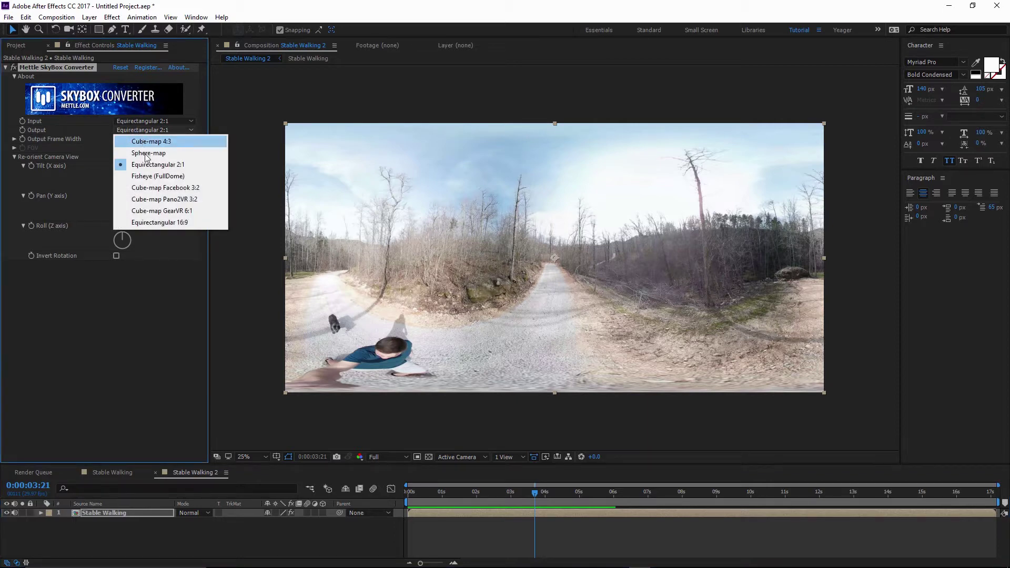
left_click(157, 142)
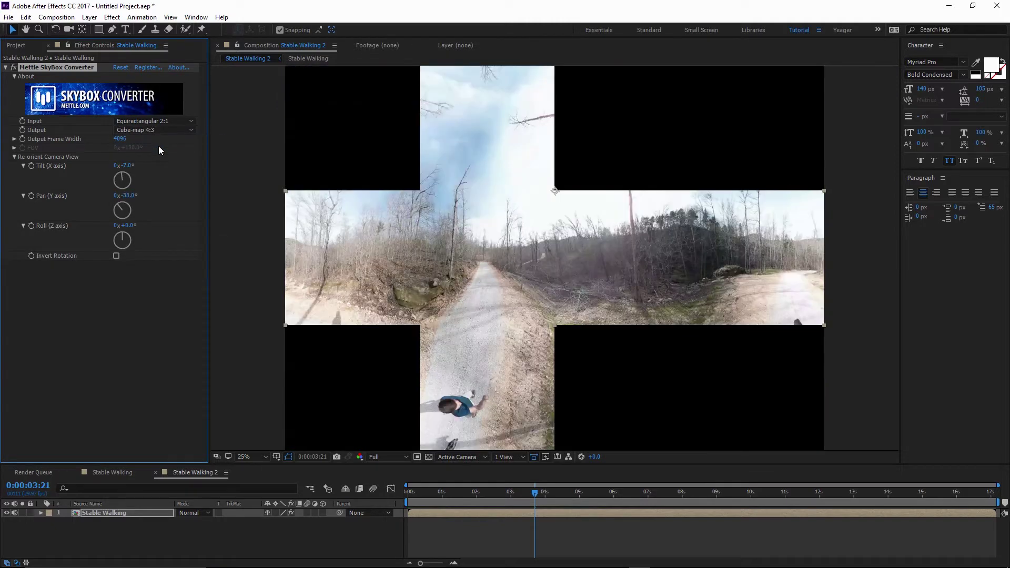
left_click_drag(536, 498, 569, 484)
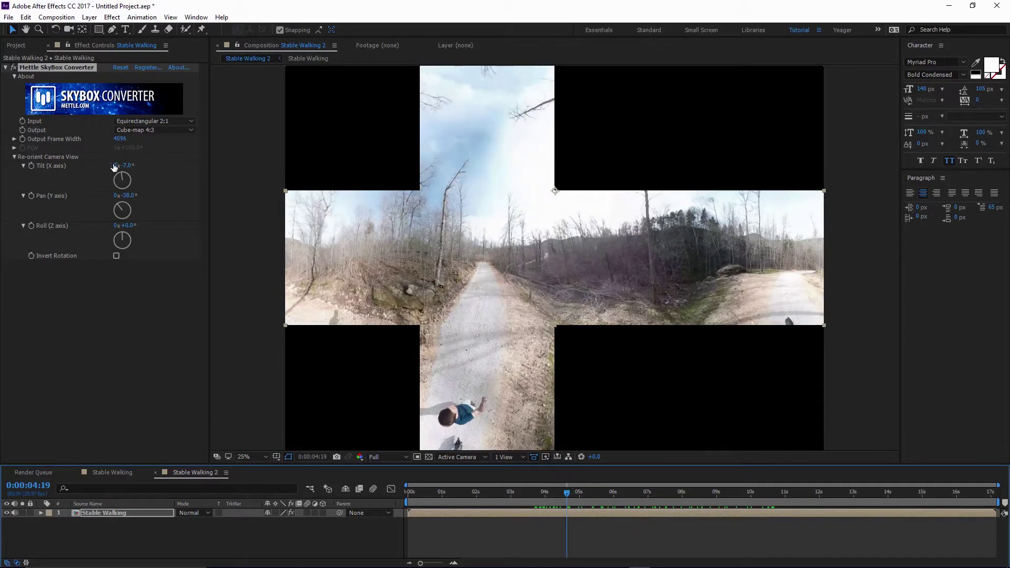
left_click(132, 130)
left_click(160, 164)
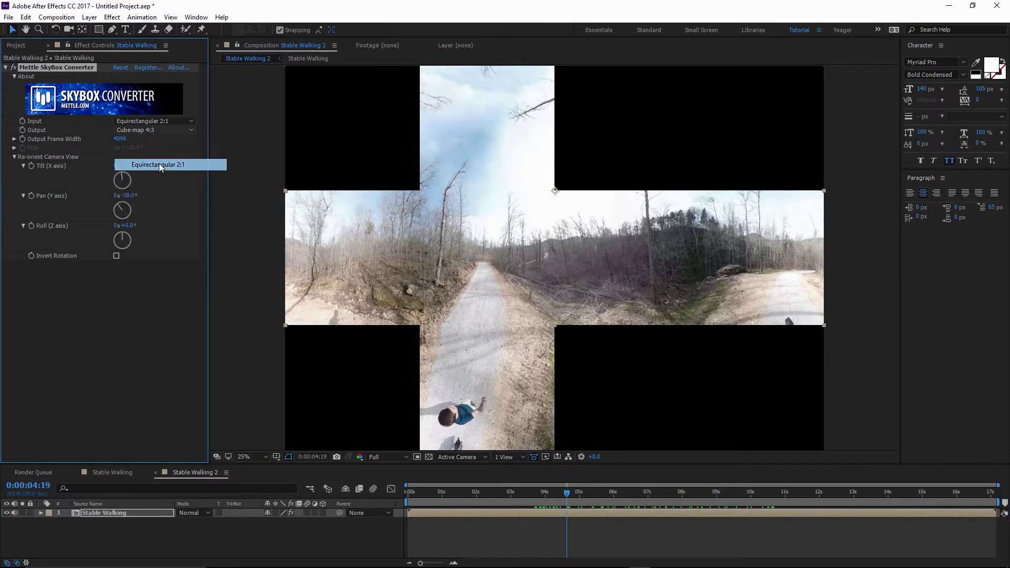
- Add the Stable Walking 2 composition to the render queue
left_click(33, 472)
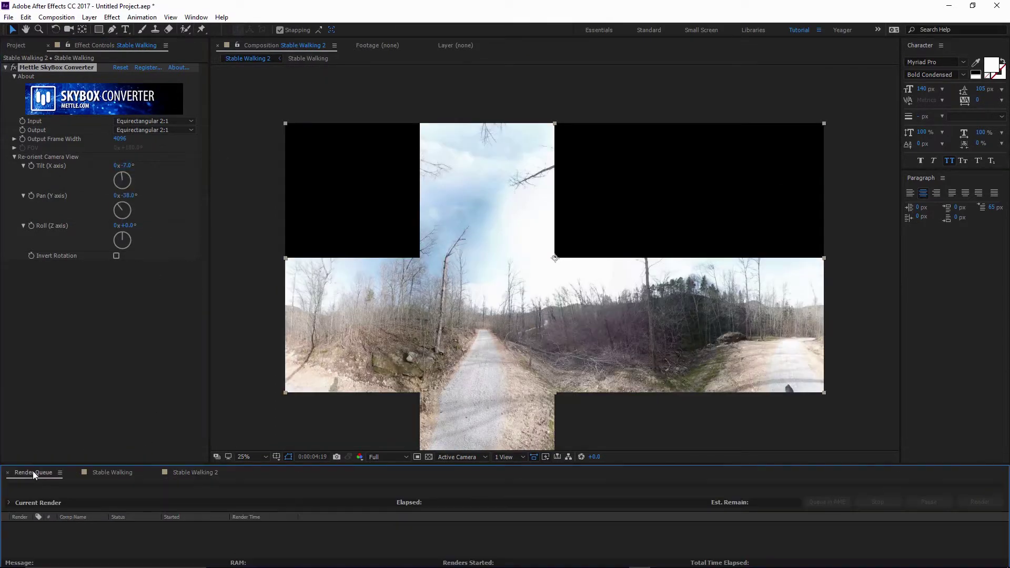
left_click(16, 45)
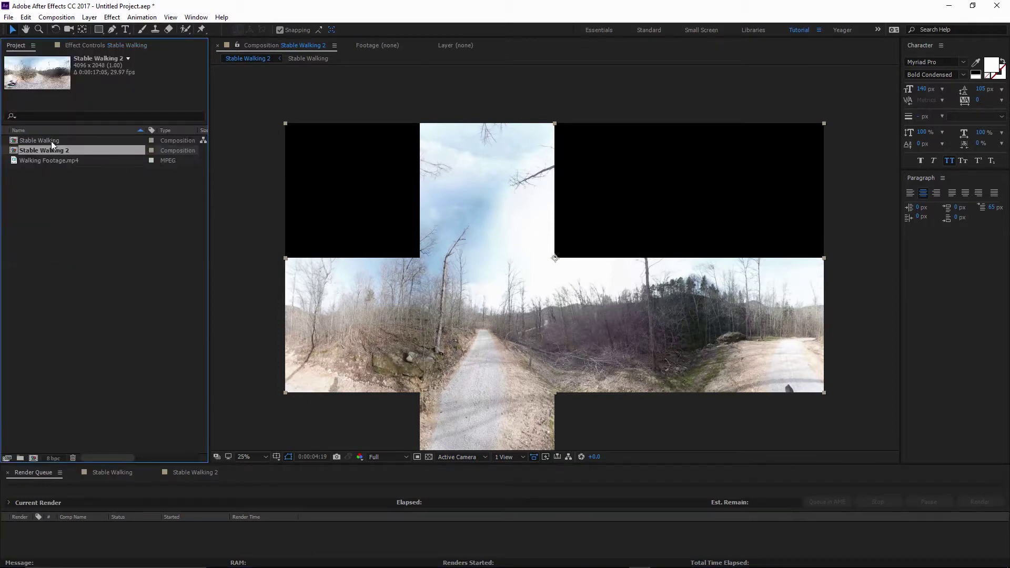
left_click_drag(36, 150, 95, 523)
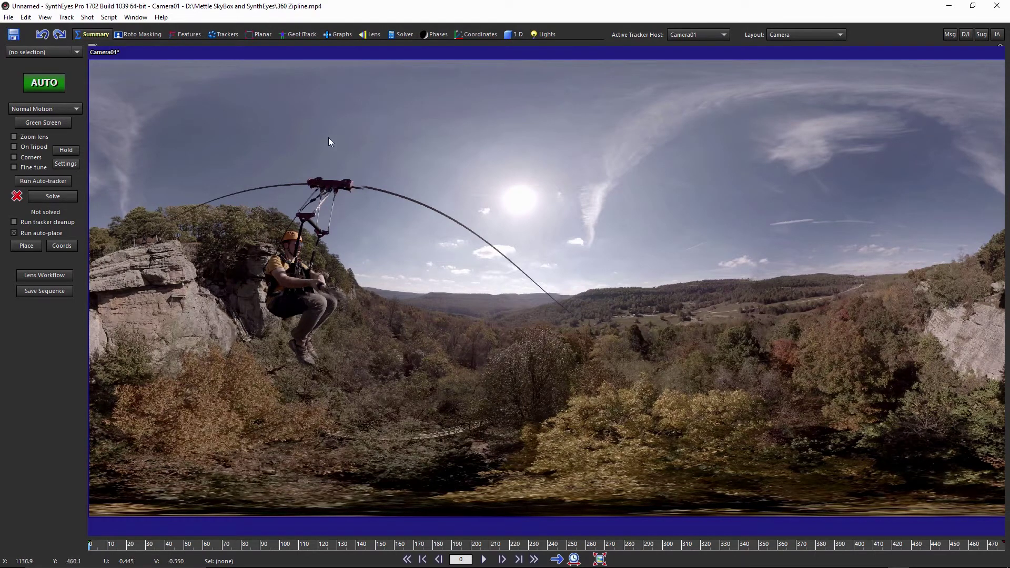
- In SynthEyes, draw a circular garbage roto mask around the zipline rider in the 360 Zipline shot
left_click(139, 33)
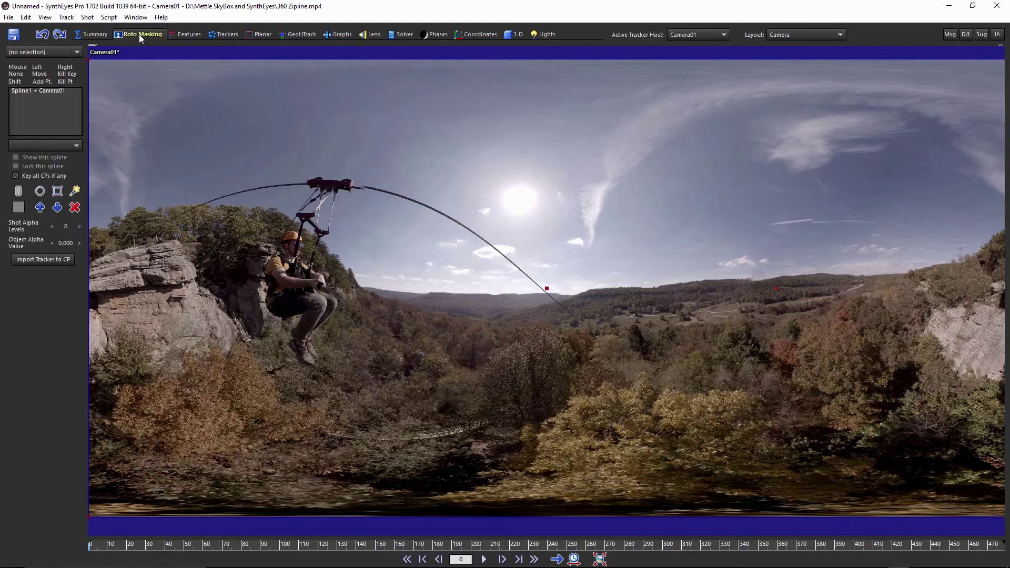
left_click(40, 191)
left_click_drag(234, 174, 373, 369)
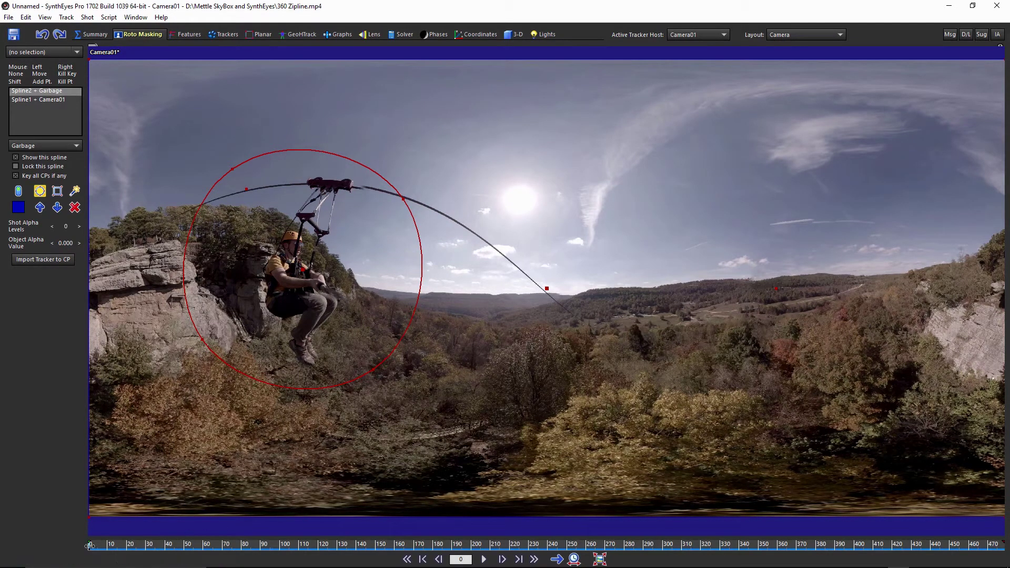
left_click_drag(108, 545, 62, 537)
- Draw a rectangular garbage mask over the zipline cable and reshape its corners into a slanted strip along the cable
left_click(57, 191)
left_click_drag(393, 171, 568, 319)
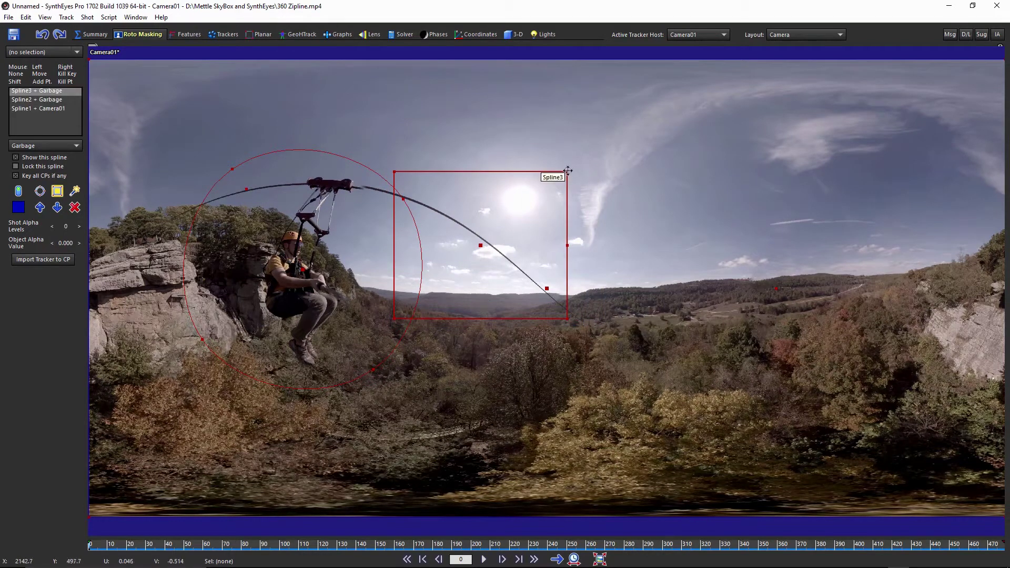
left_click_drag(568, 171, 576, 294)
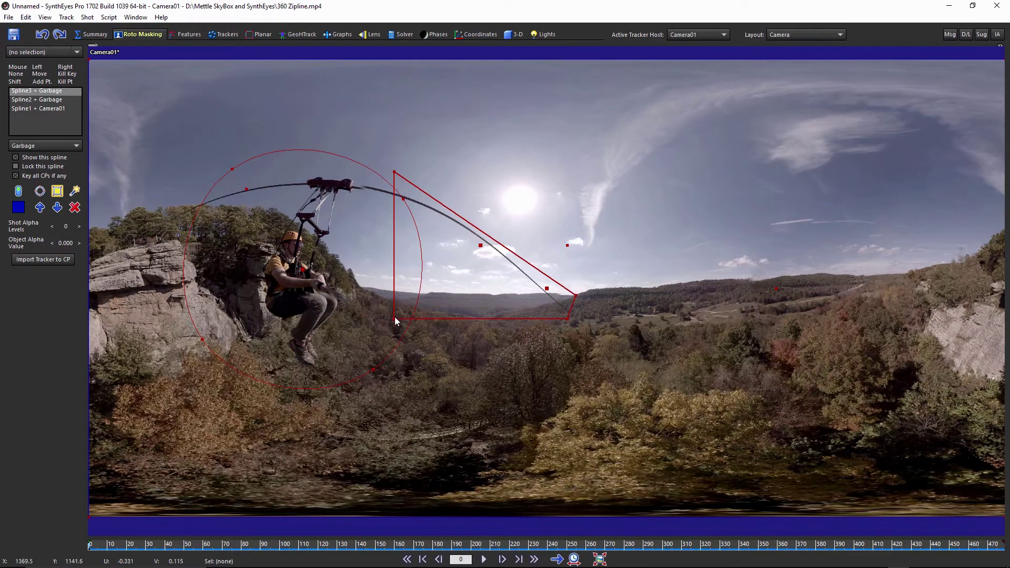
left_click_drag(395, 319, 395, 232)
- Draw a rectangular garbage mask over the whole sky down to the horizon, and delete it together with the cable mask
scroll(256, 138, "down", 2)
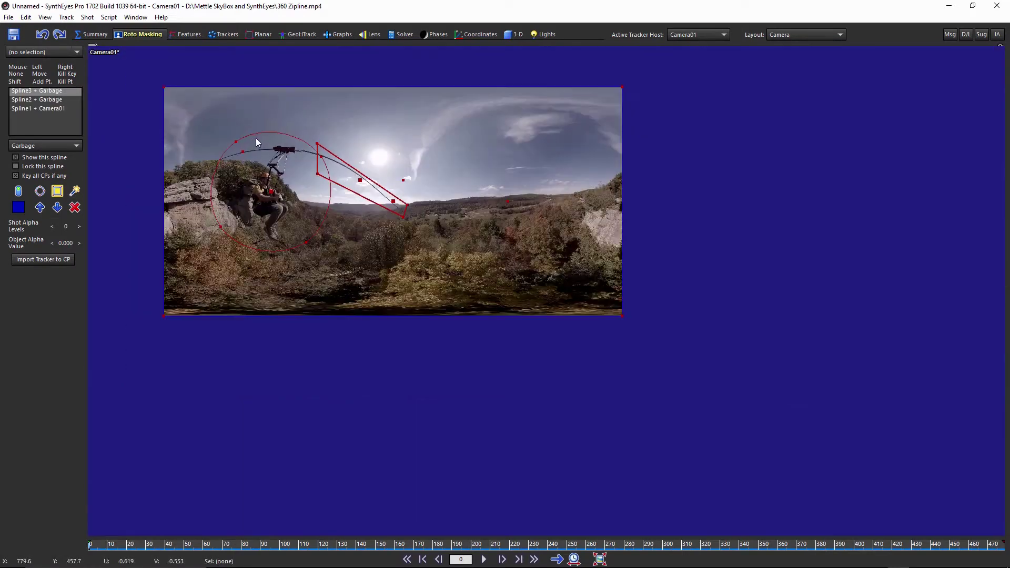
middle_click_drag(256, 137, 431, 207)
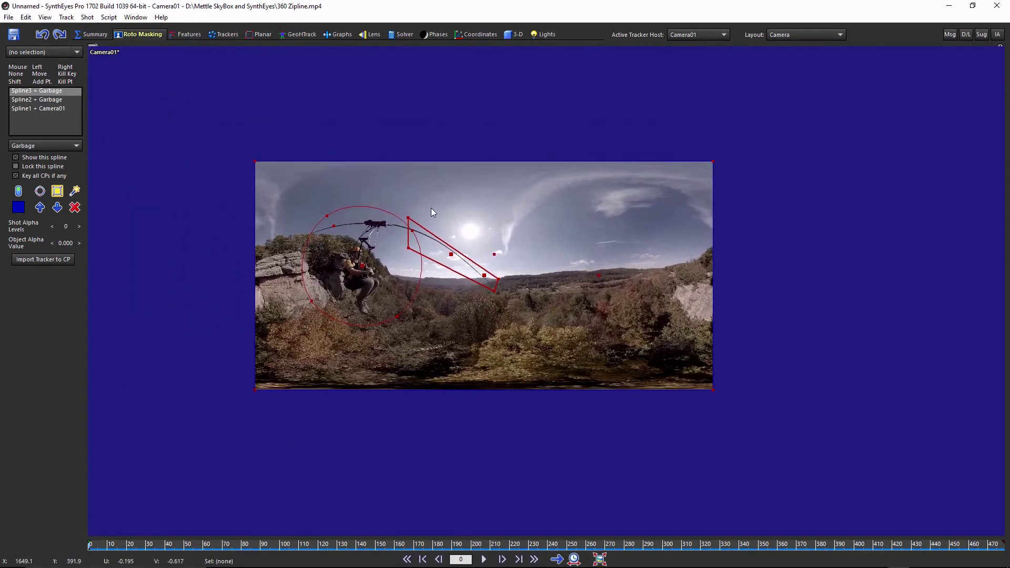
left_click(57, 191)
mouse_move(241, 144)
left_mouse_down()
mouse_move(267, 210)
mouse_move(534, 263)
mouse_move(750, 276)
left_mouse_up()
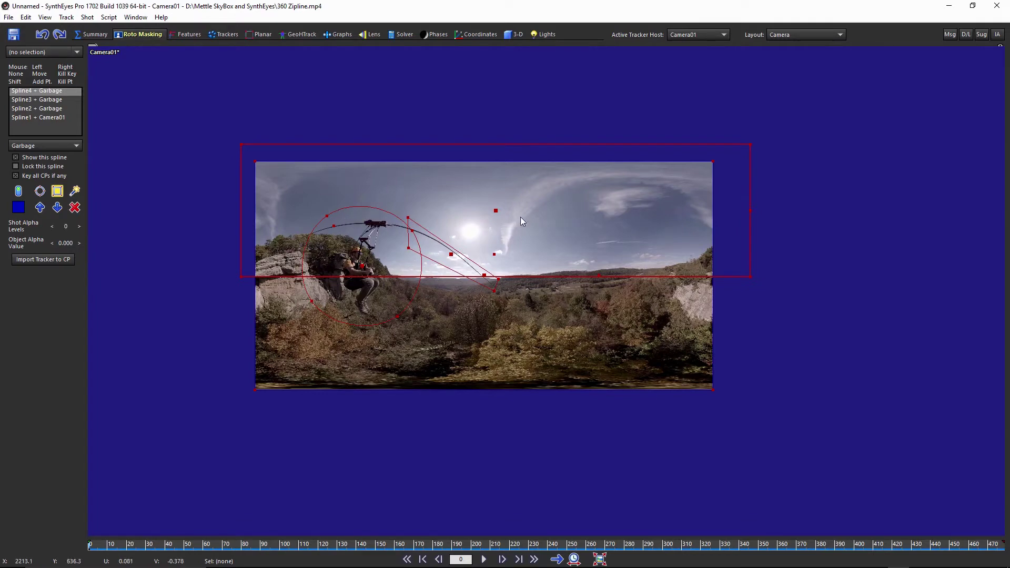
scroll(511, 226, "up", 2)
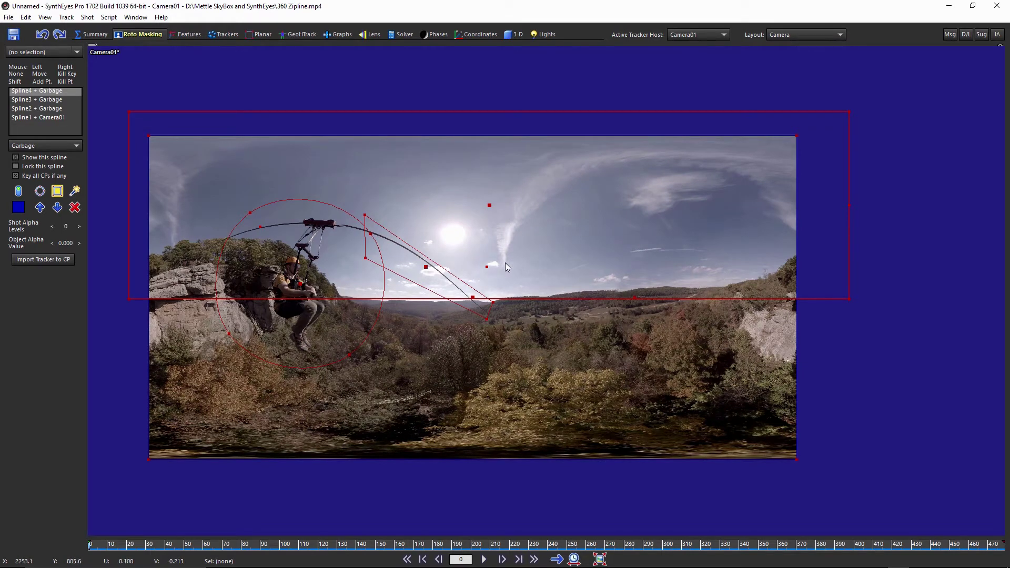
key("Delete")
key("Delete")
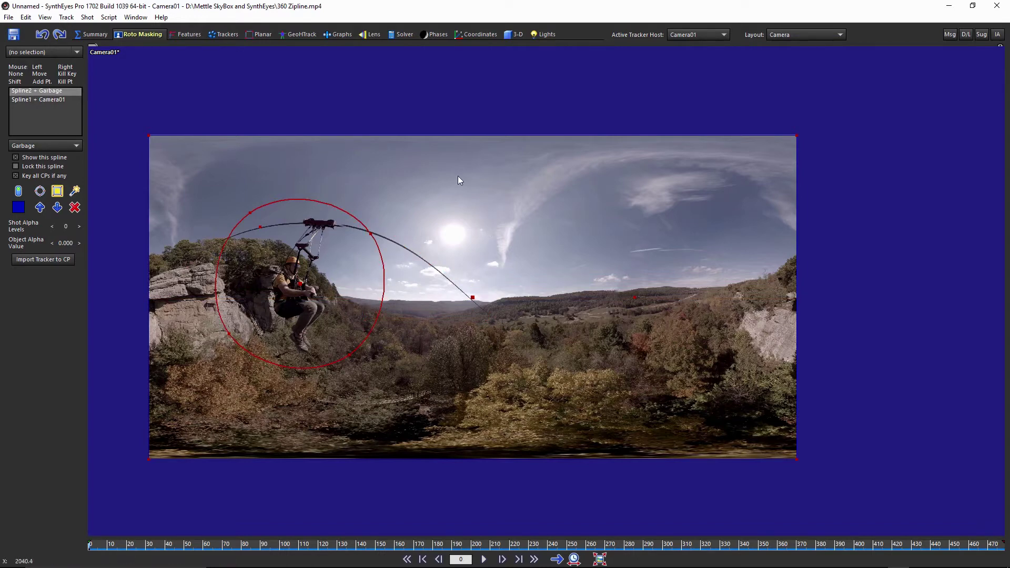
- Run the auto-tracker on the masked zipline shot and play through the frames to review the trackers
left_click(81, 34)
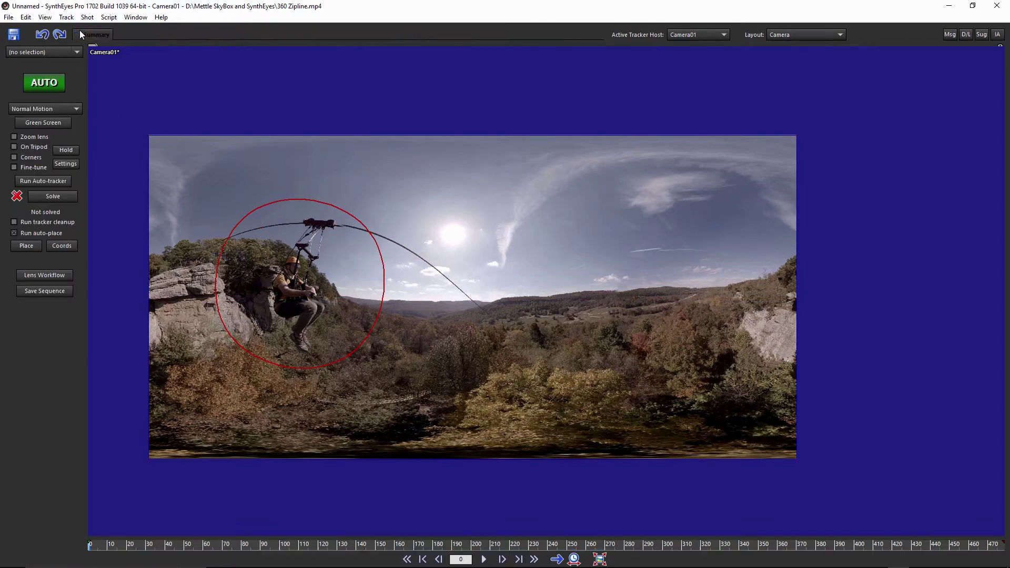
left_click(47, 182)
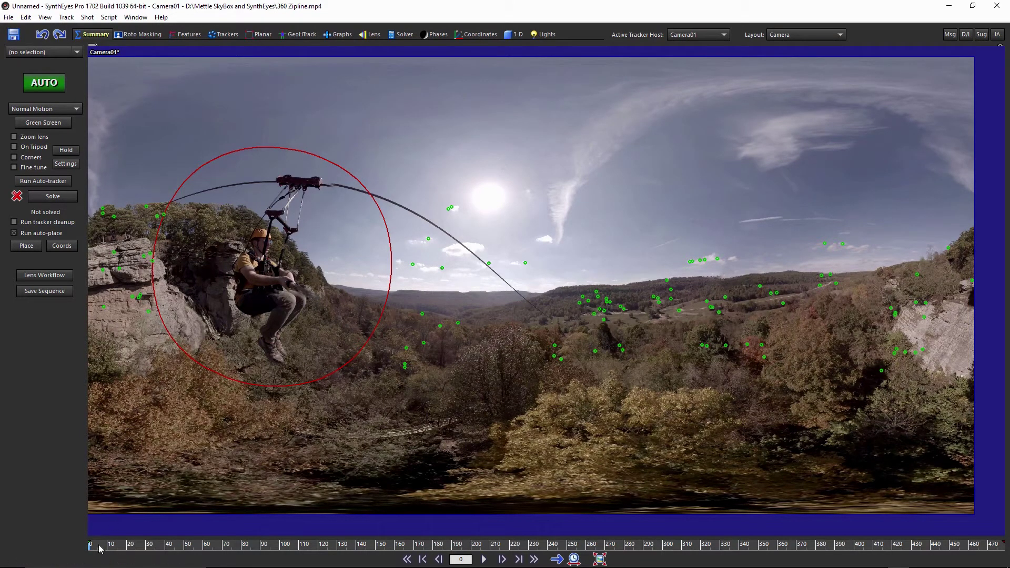
left_click_drag(90, 546, 523, 524)
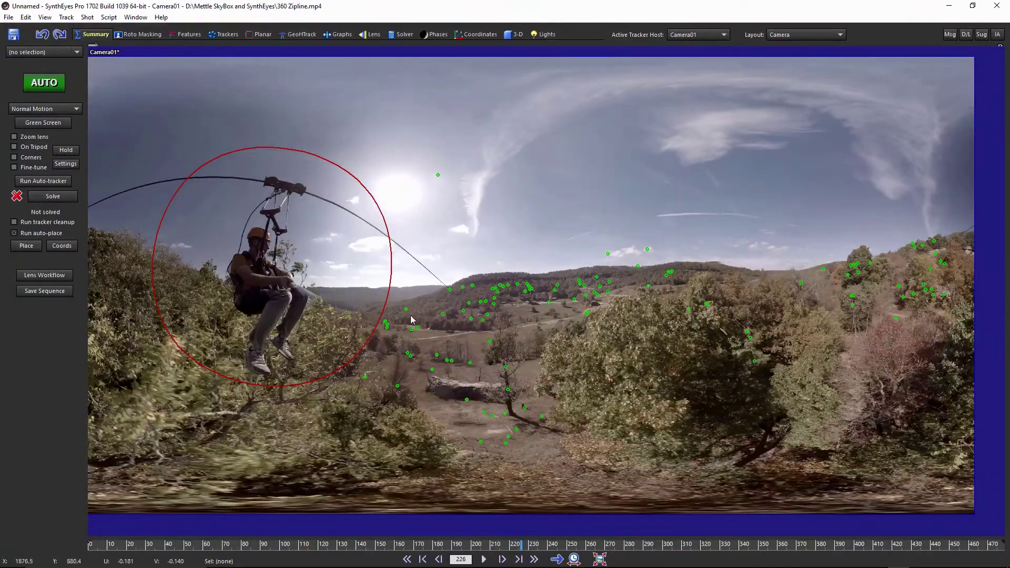
left_click_drag(522, 542, 101, 524)
left_click(484, 560)
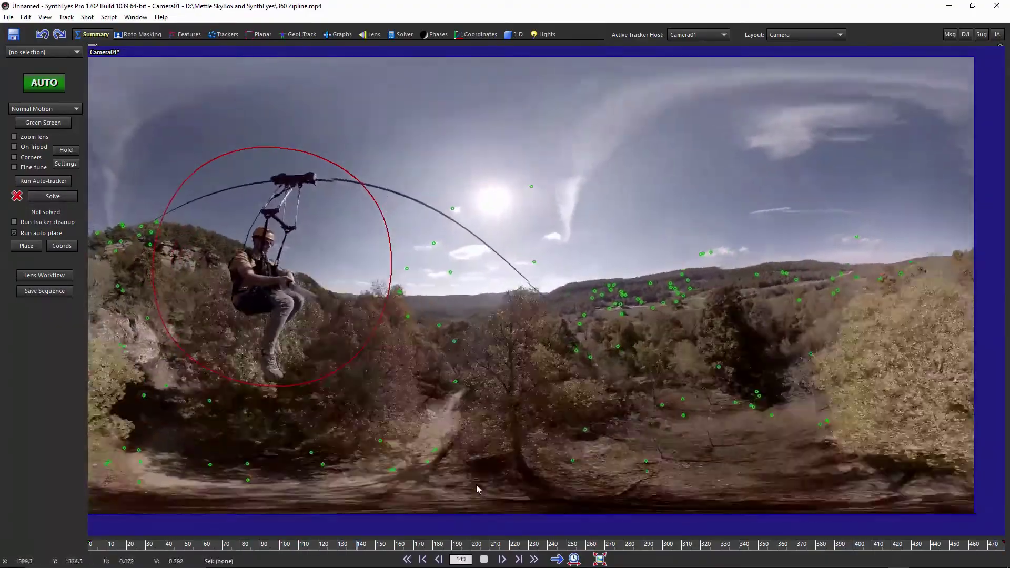
key("space")
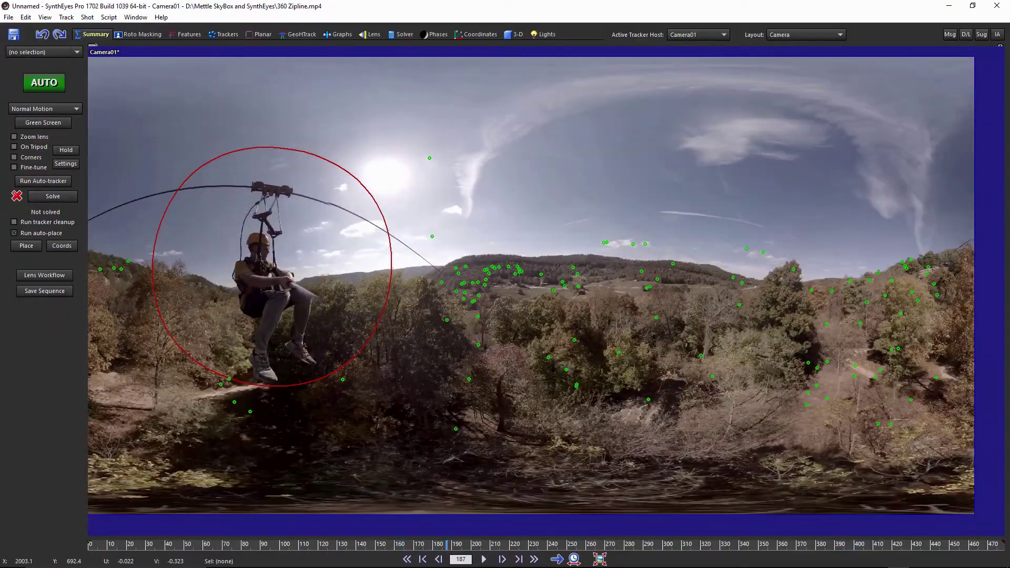
- Hide the footage image in the camera view and play the shot to examine the tracker motion alone
right_click(506, 213)
mouse_move(542, 253)
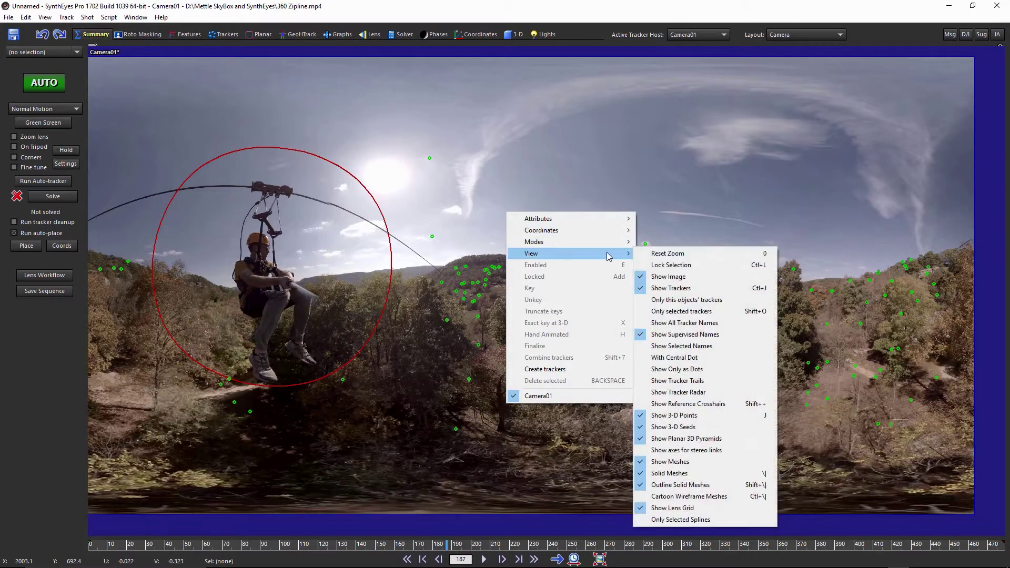
left_click(675, 279)
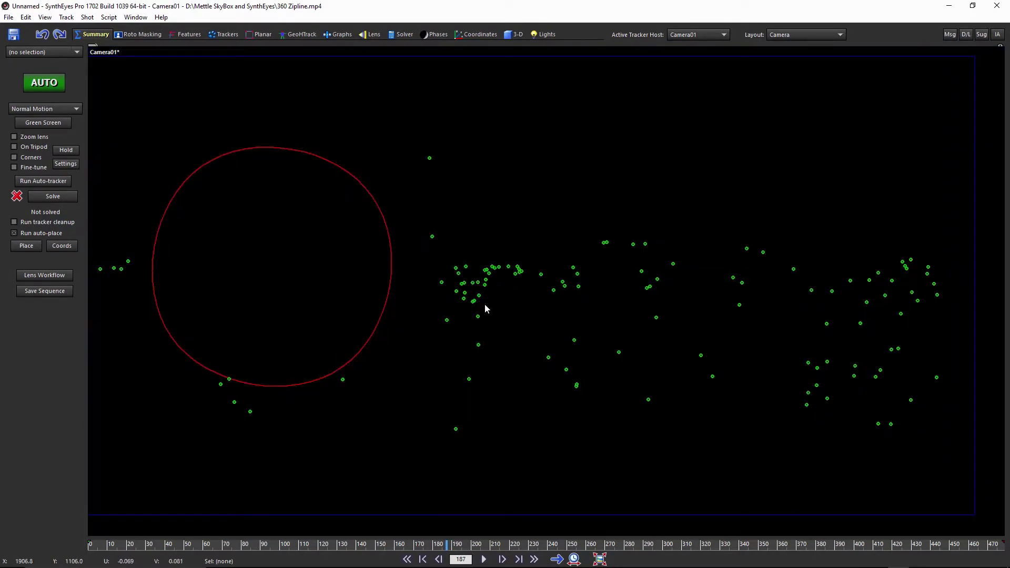
left_click(483, 559)
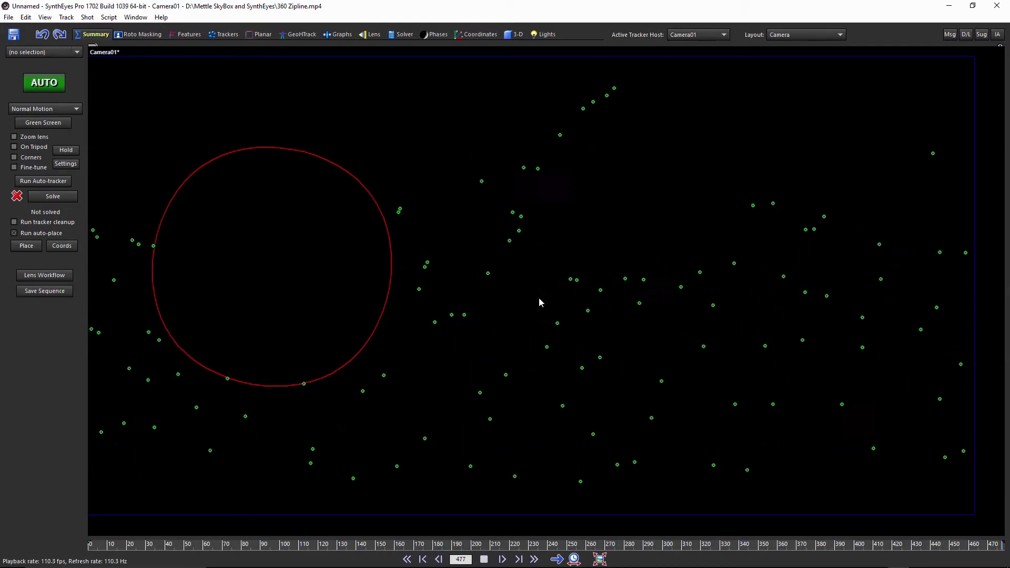
- Delete the stray tracker high in the sky at frame 211
left_click(492, 546)
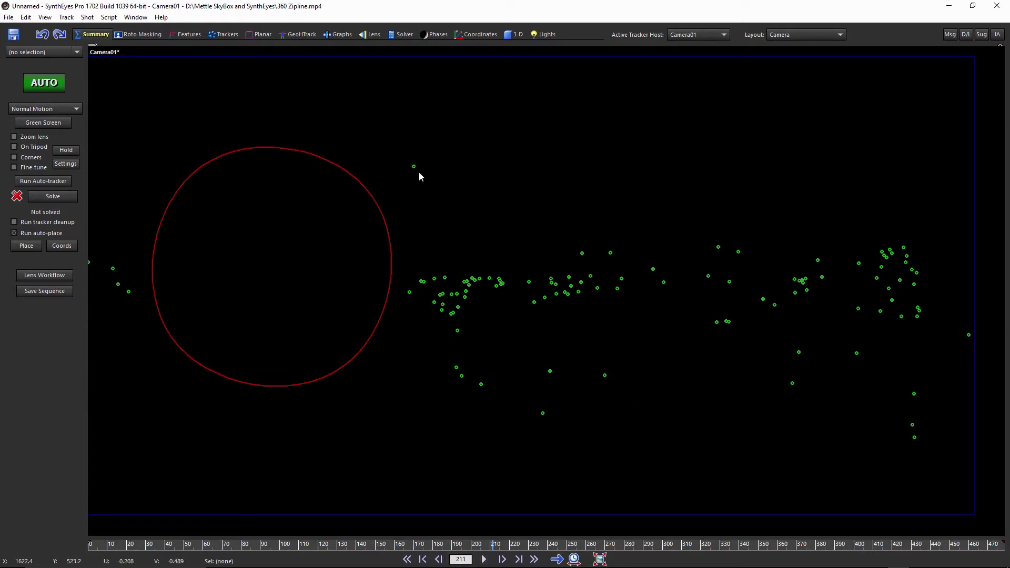
left_click(414, 167)
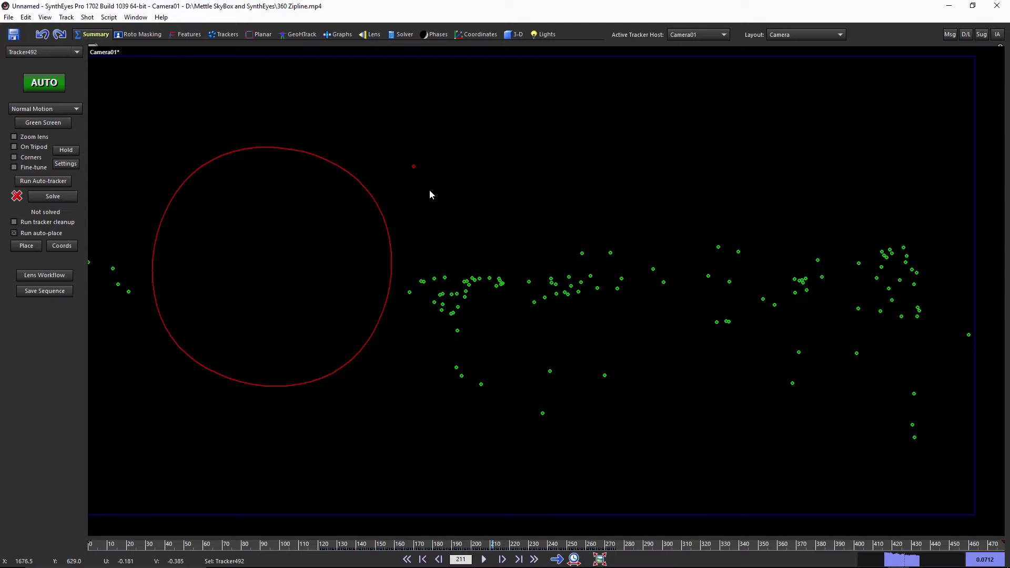
right_click(415, 167)
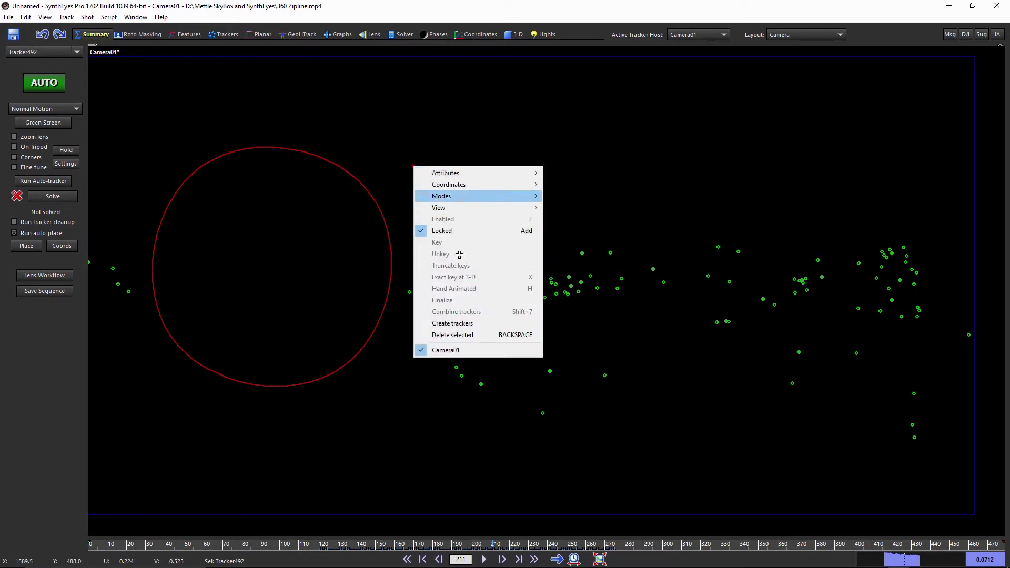
left_click(463, 335)
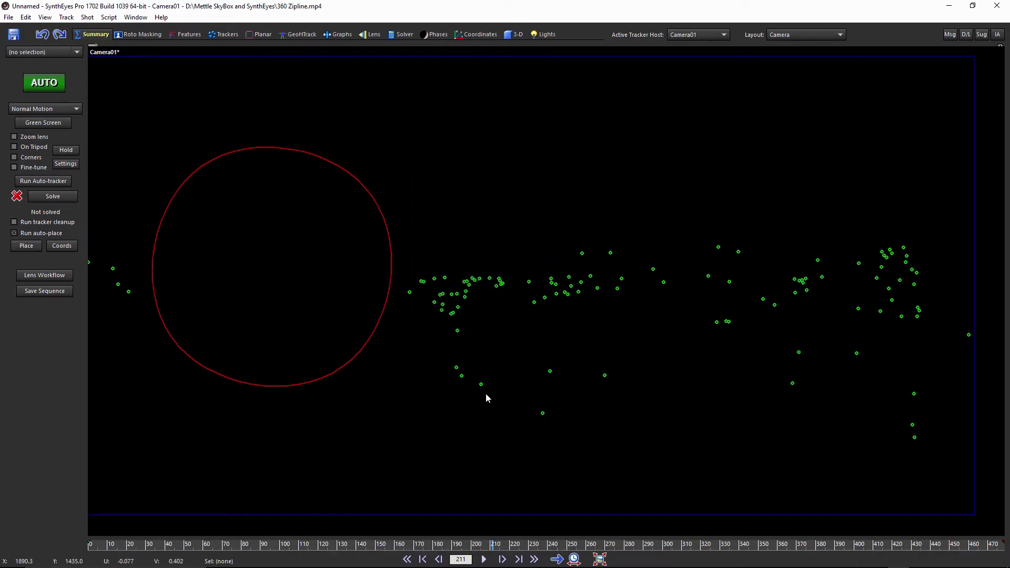
- Show the footage image in the camera view again
right_click(463, 150)
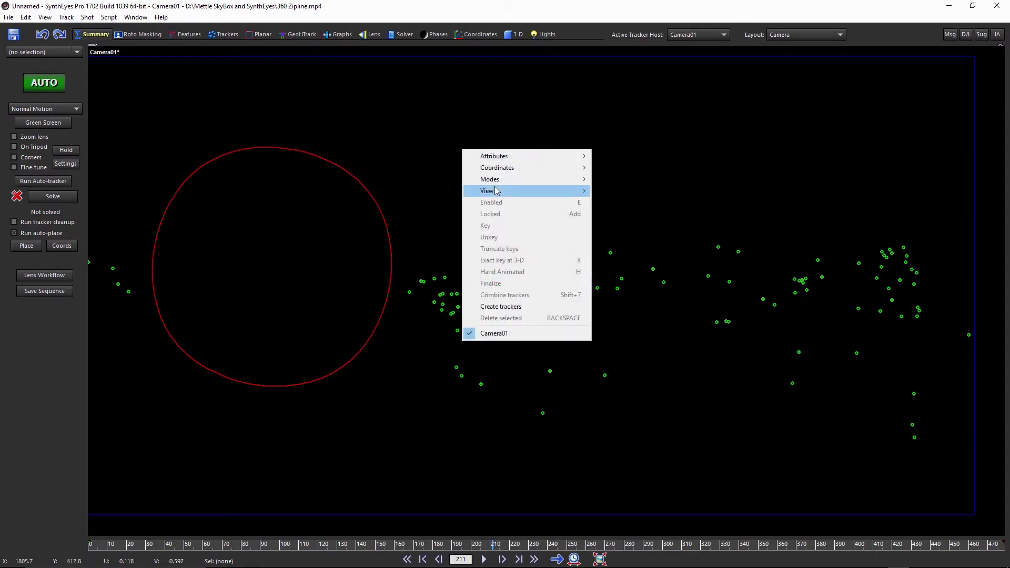
mouse_move(505, 191)
left_click(634, 215)
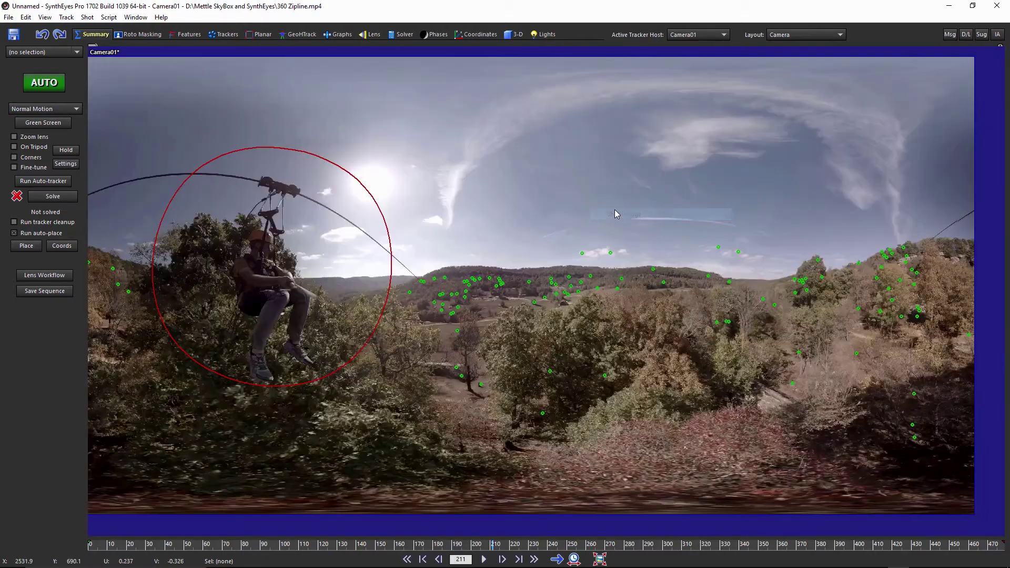
- At frame 127, delete the six cloud trackers around the sun and the cloud trackers above the distant hills
left_click_drag(491, 545, 334, 544)
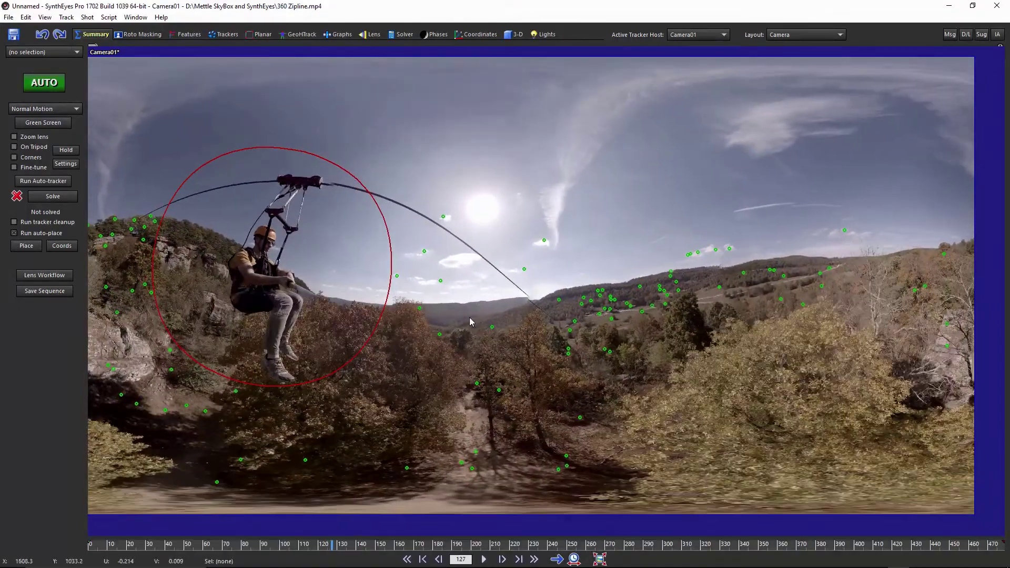
mouse_move(568, 223)
left_mouse_down()
mouse_move(476, 202)
mouse_move(422, 213)
mouse_move(384, 258)
mouse_move(399, 296)
mouse_move(440, 300)
mouse_move(540, 287)
mouse_move(569, 260)
left_mouse_up()
right_click(543, 238)
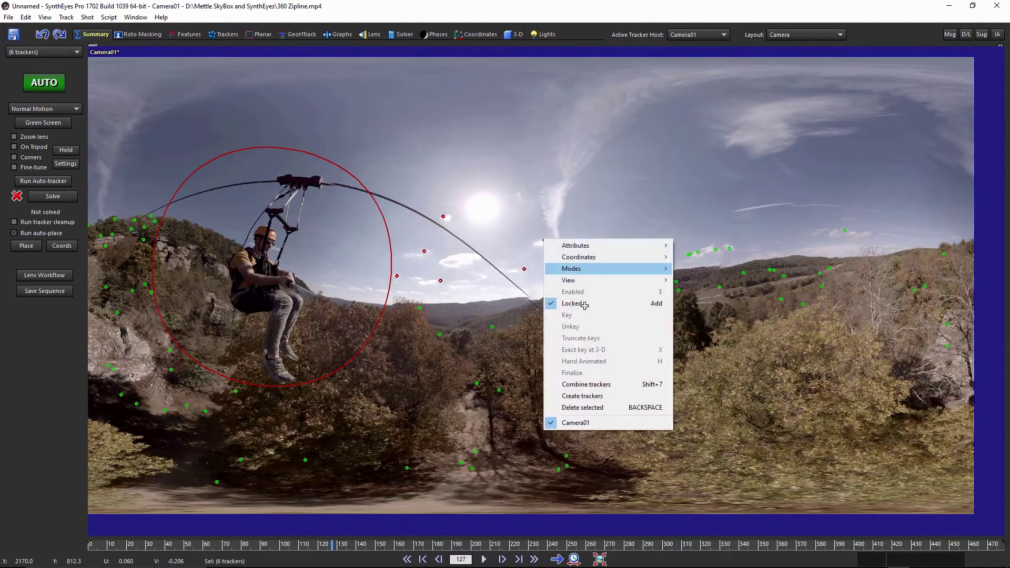
left_click(582, 407)
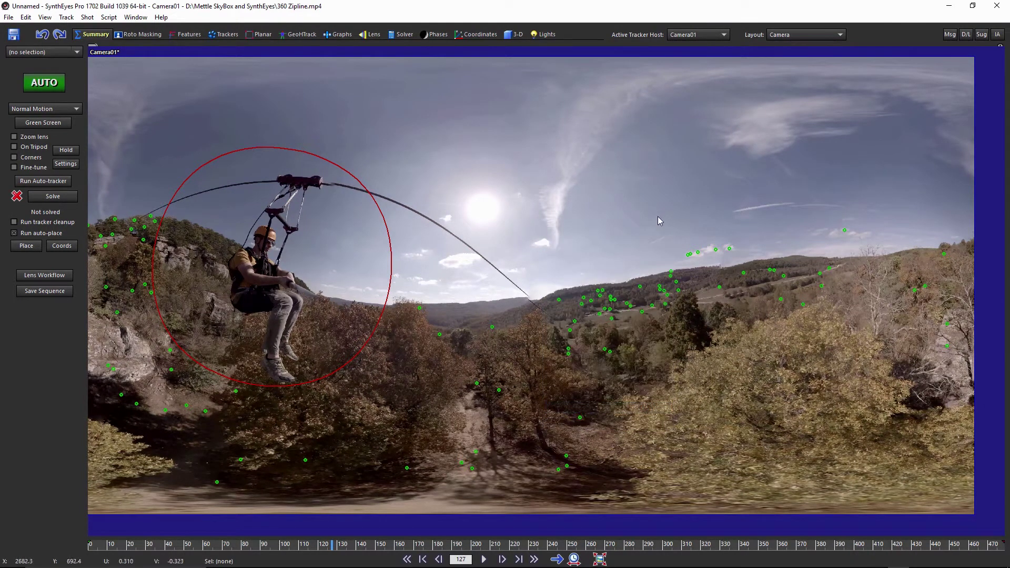
mouse_move(665, 231)
left_mouse_down()
mouse_move(722, 256)
mouse_move(752, 231)
mouse_move(721, 226)
mouse_move(704, 263)
mouse_move(756, 243)
left_mouse_up()
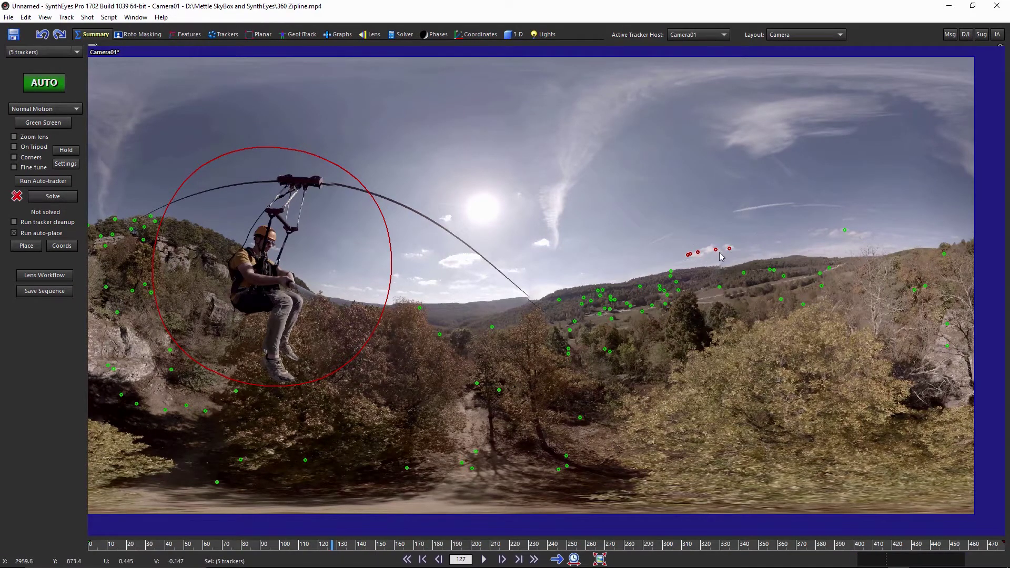
right_click(717, 250)
left_click(748, 419)
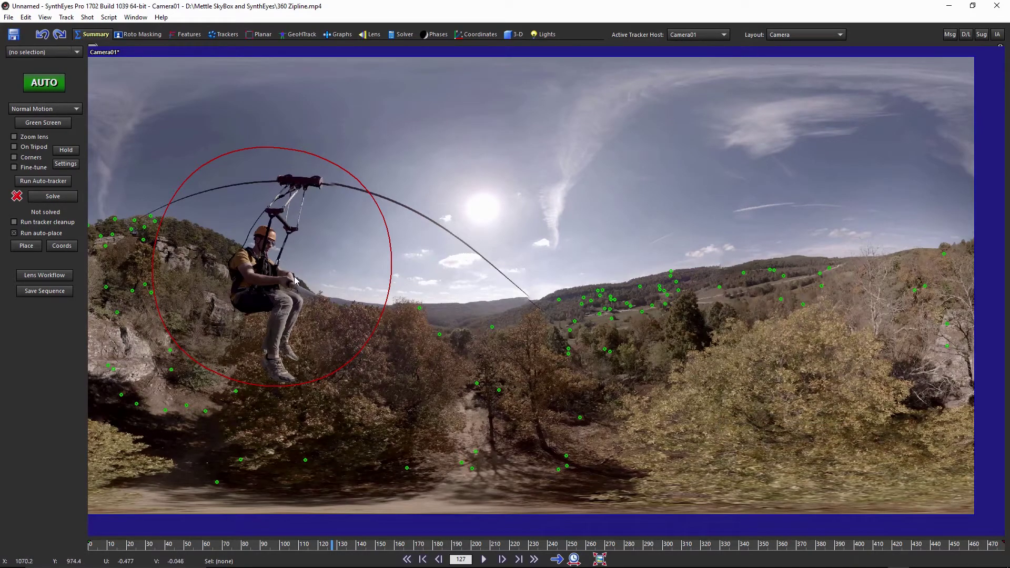
- Check the remaining trackers at frame 97 and solve the camera for the zipline shot
left_click_drag(332, 546, 275, 526)
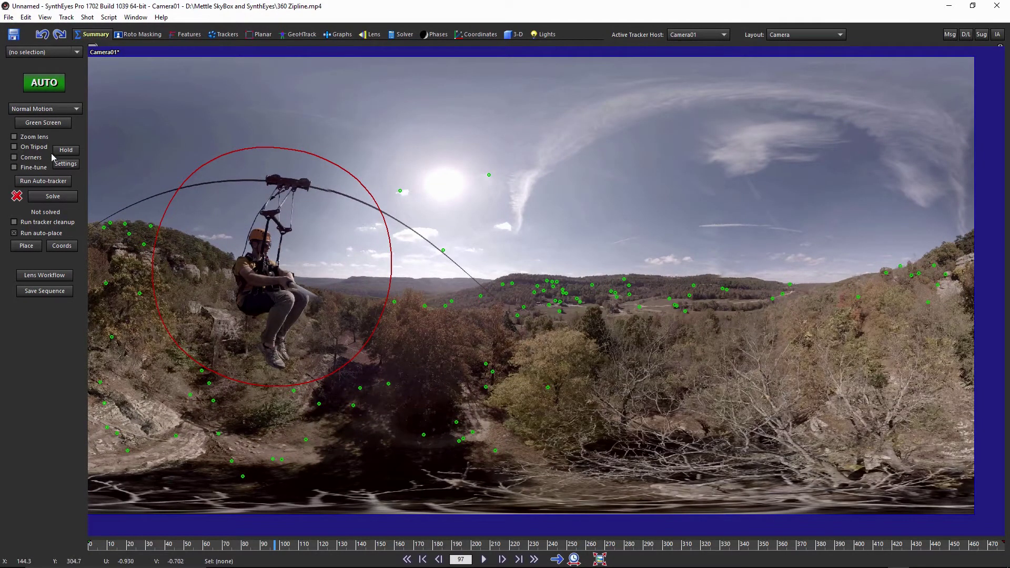
left_click(62, 199)
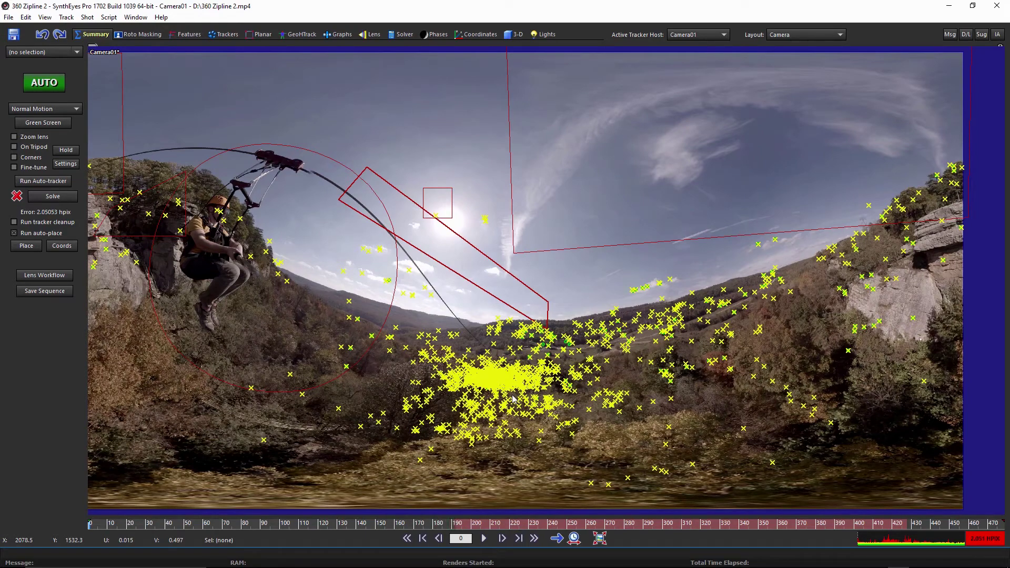
- Stabilize the zipline shot with the VR360 Stabilize from Camera Path script, play it back and return to frame 0
left_click(109, 18)
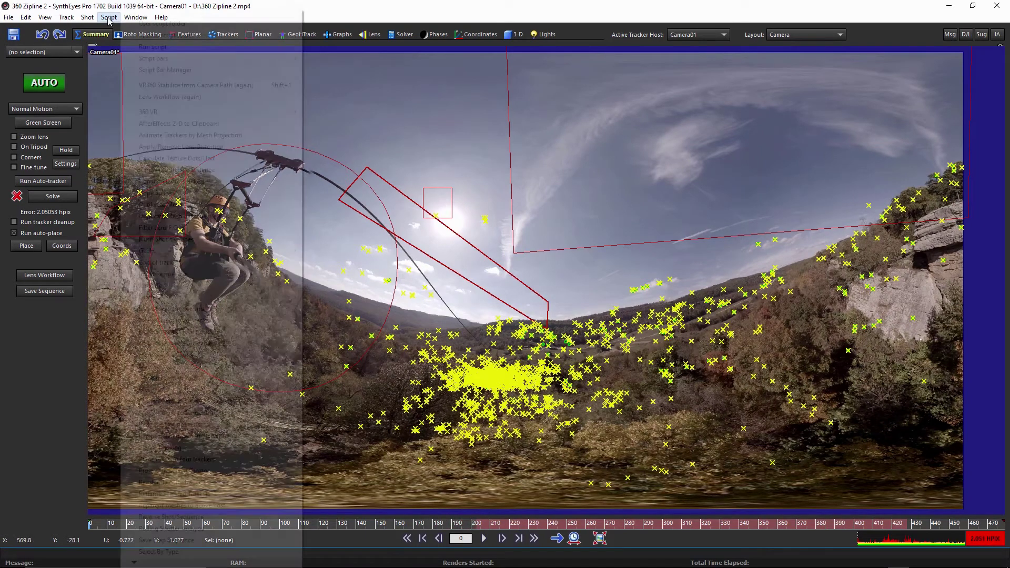
mouse_move(160, 115)
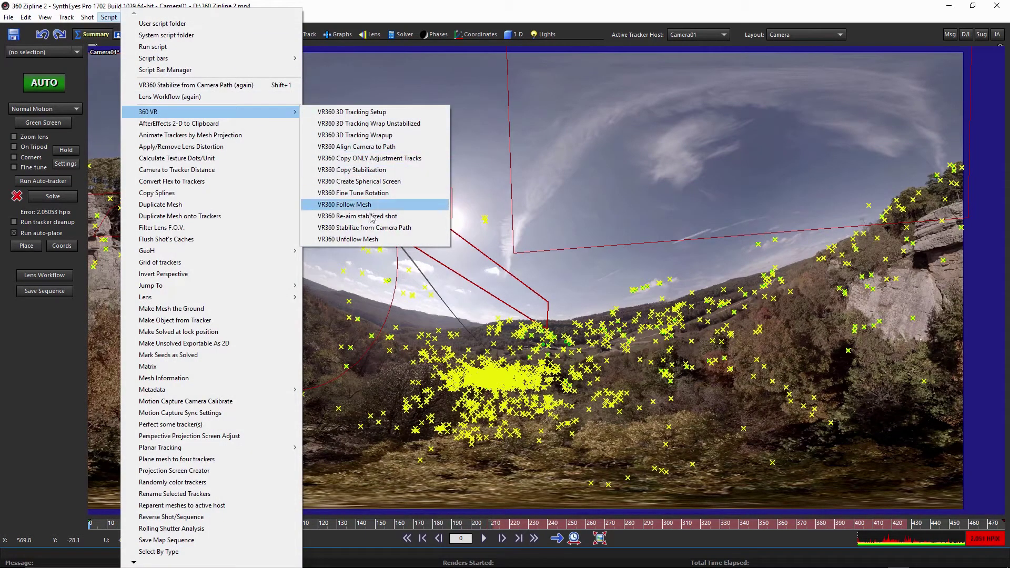
left_click(476, 167)
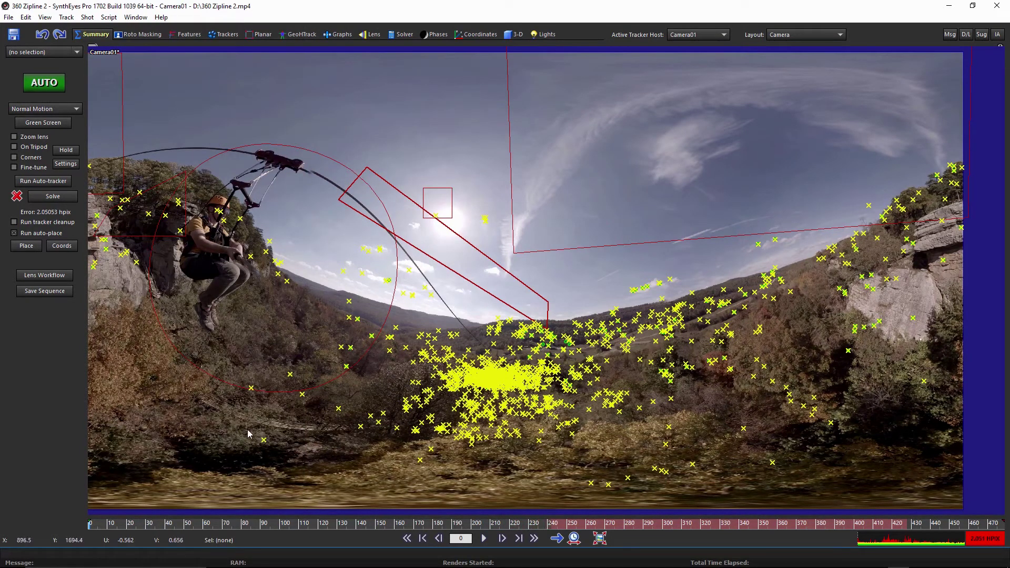
key("space")
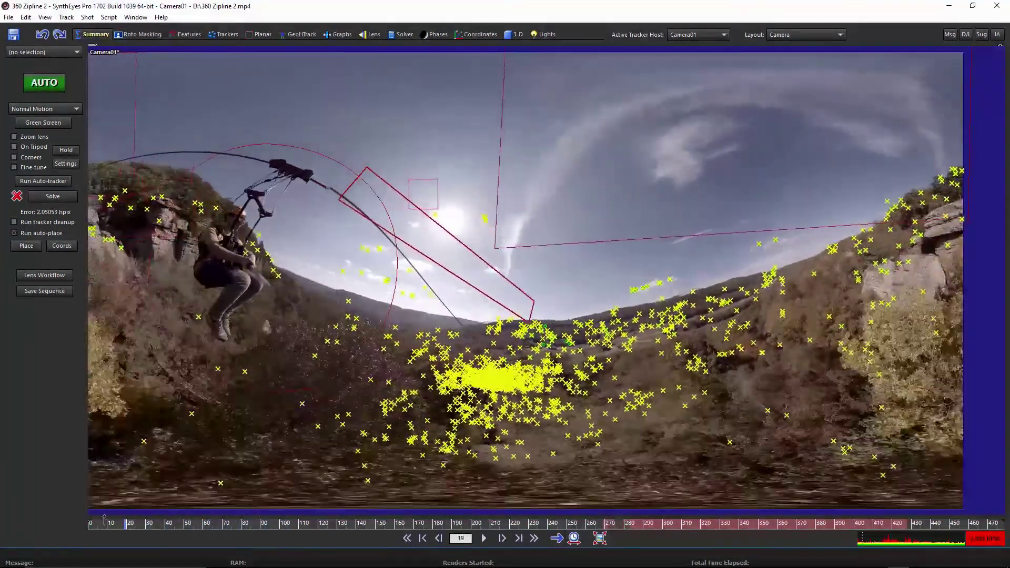
left_click(89, 524)
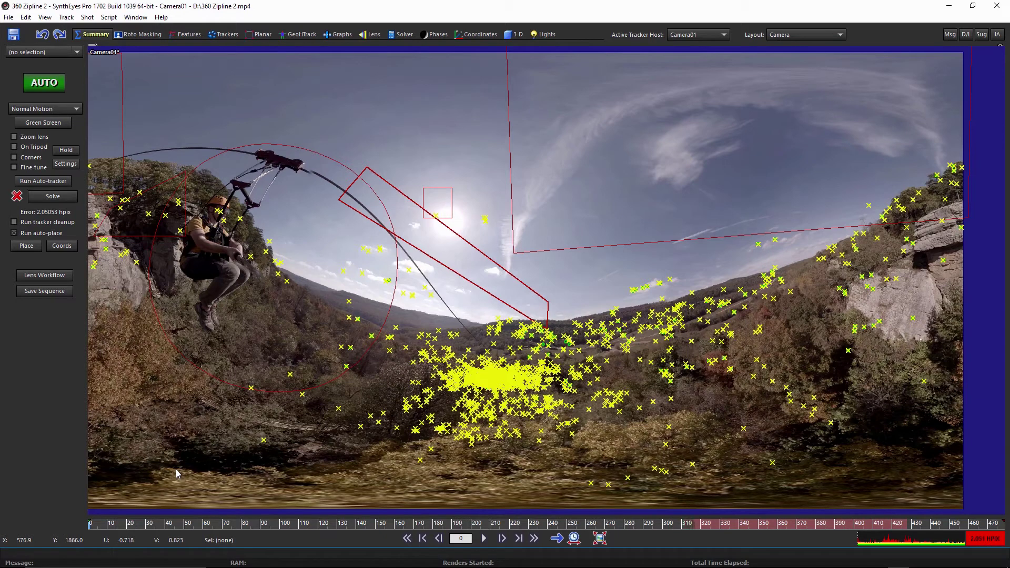
- Start a SkyBox AE 360VR Stabilizer export named 360 Zipline in the Mettle SkyBox and SynthEyes folder
left_click(8, 17)
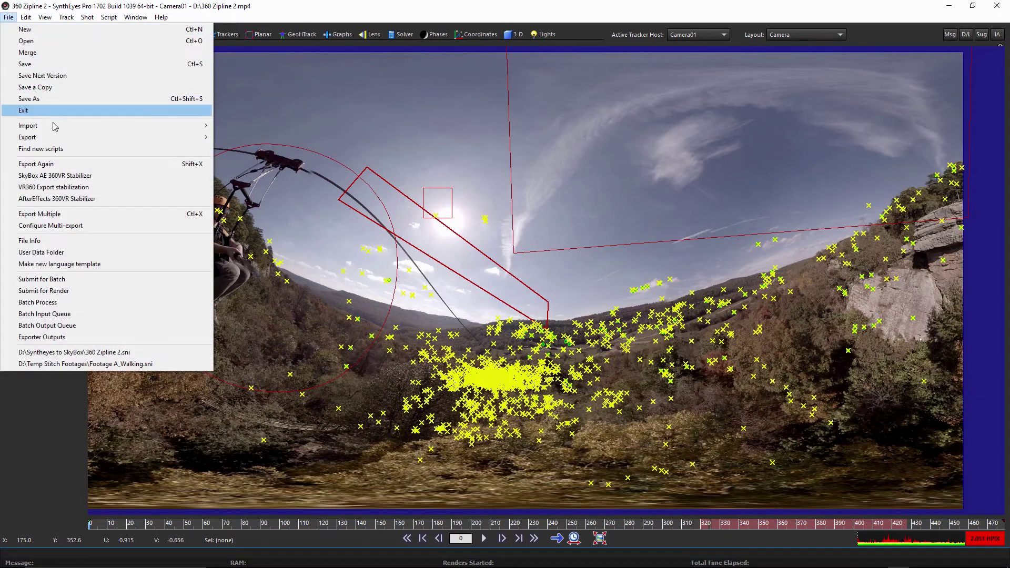
mouse_move(75, 141)
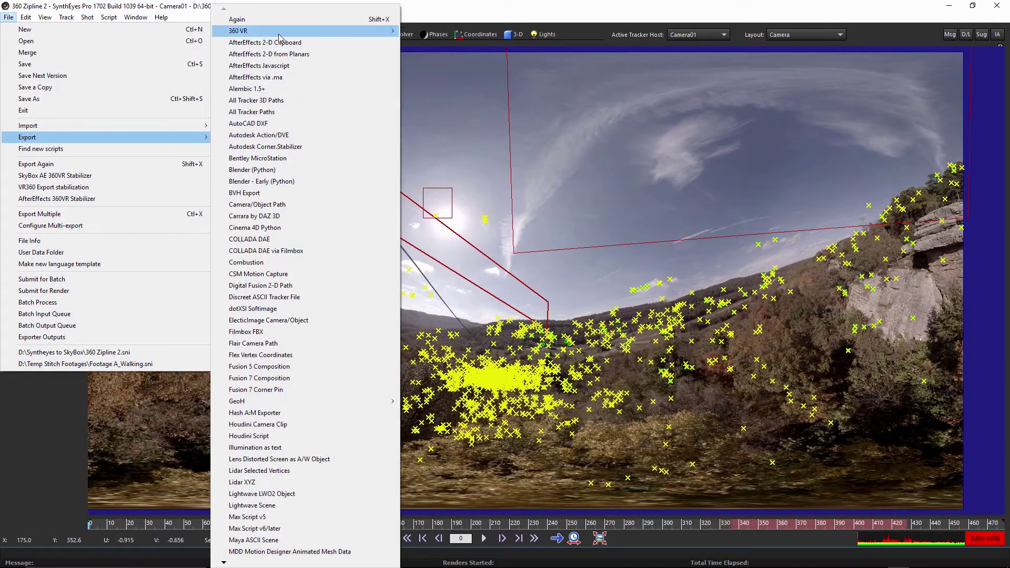
mouse_move(295, 33)
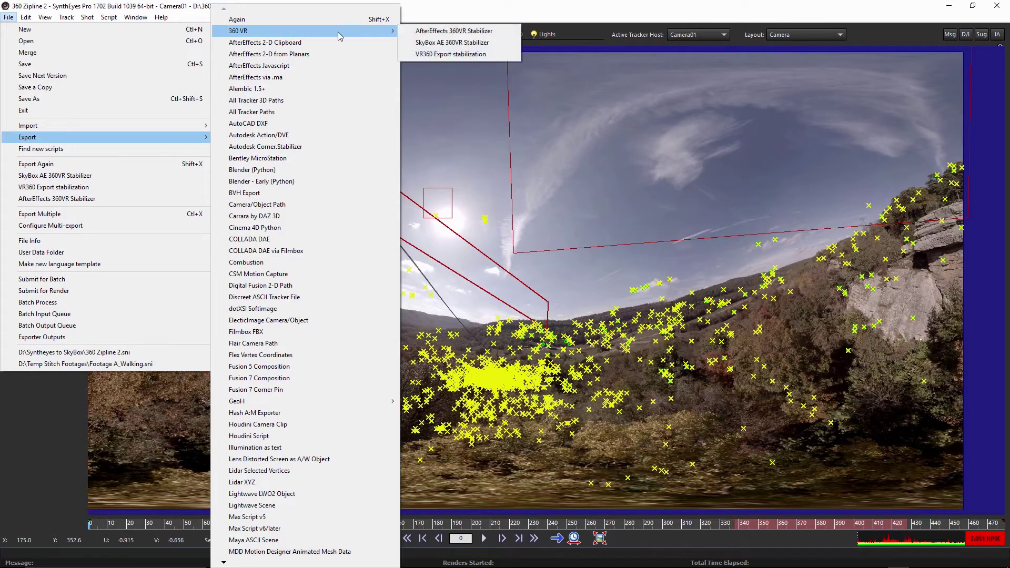
left_click(441, 44)
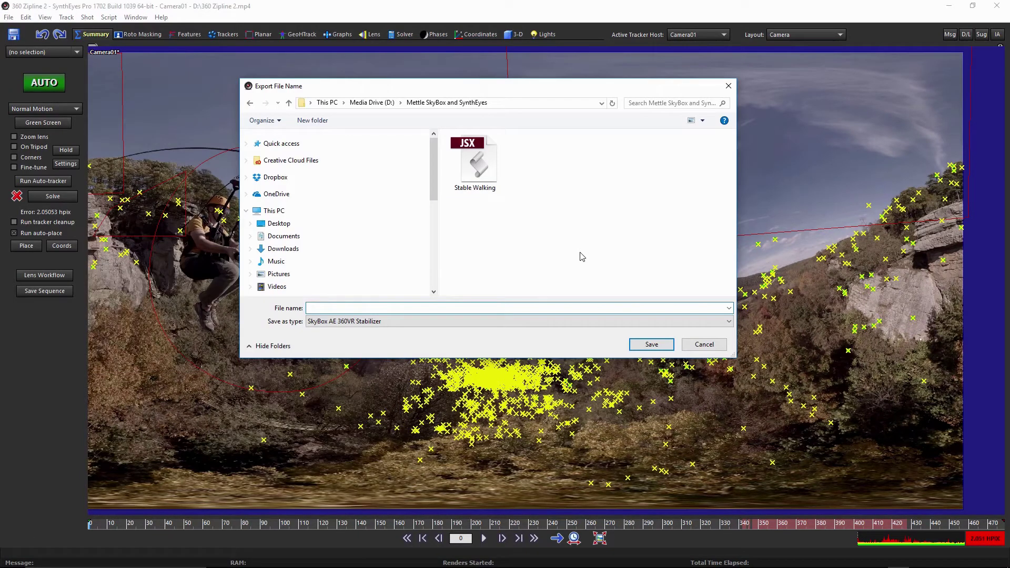
type("360")
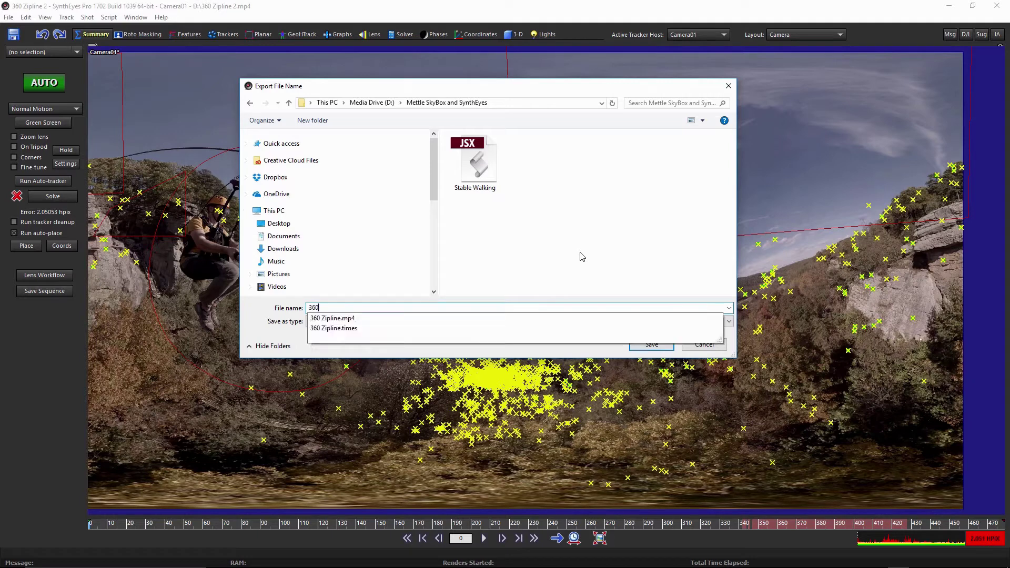
type(" Zipline")
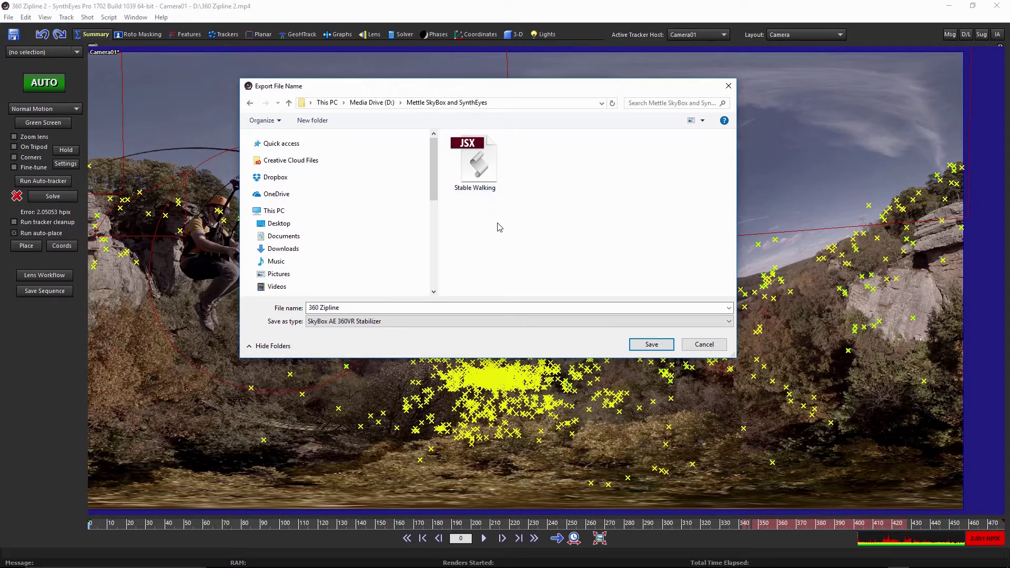
left_click(651, 343)
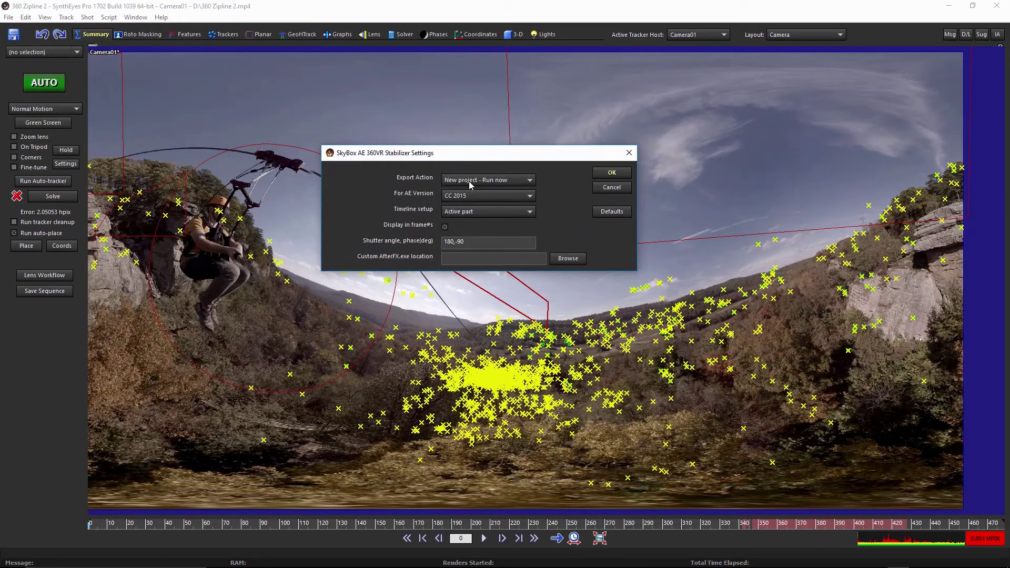
- Set the stabilizer's export action to New project - don't run and write the export
left_click(471, 182)
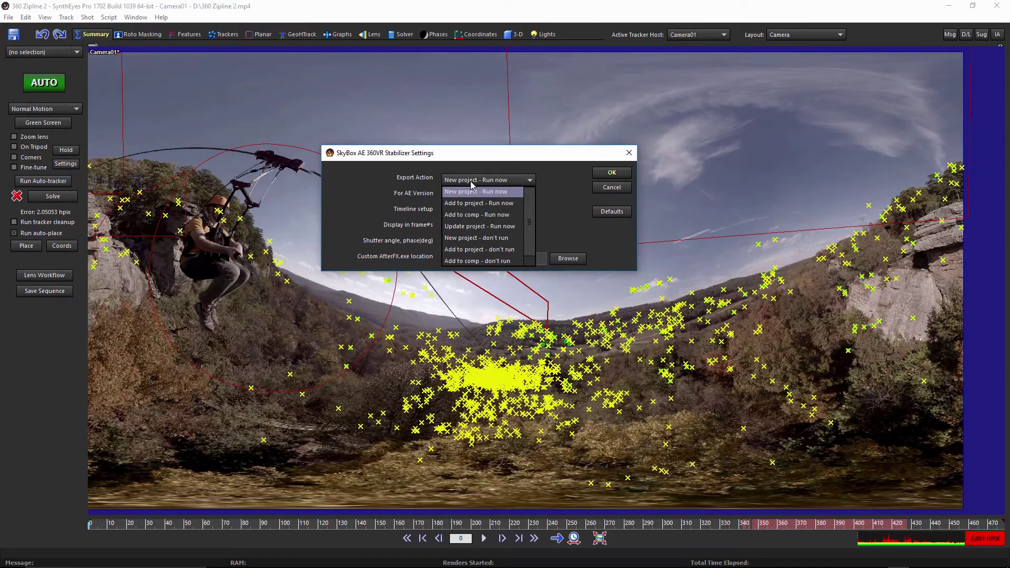
left_click(474, 238)
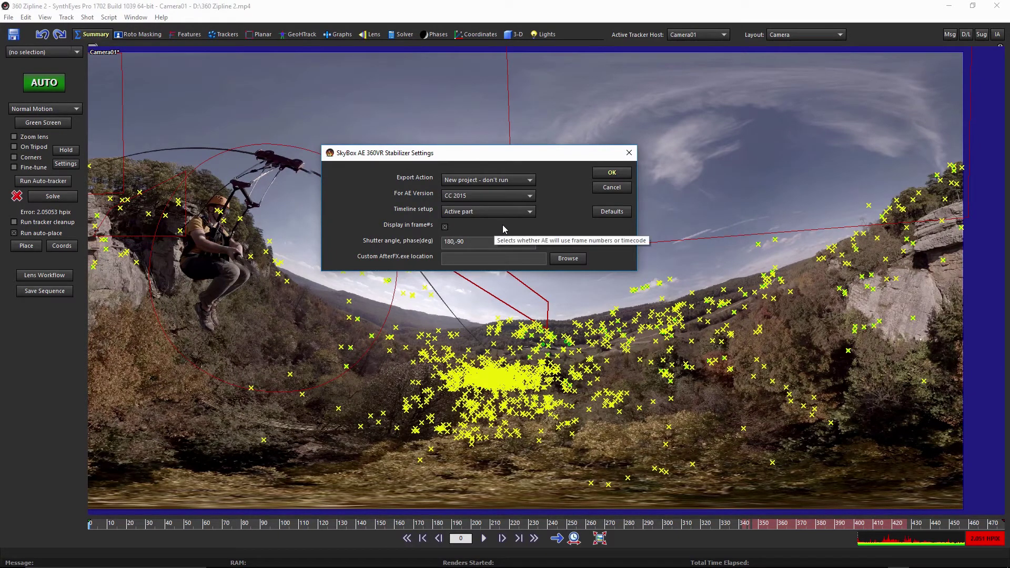
left_click(613, 173)
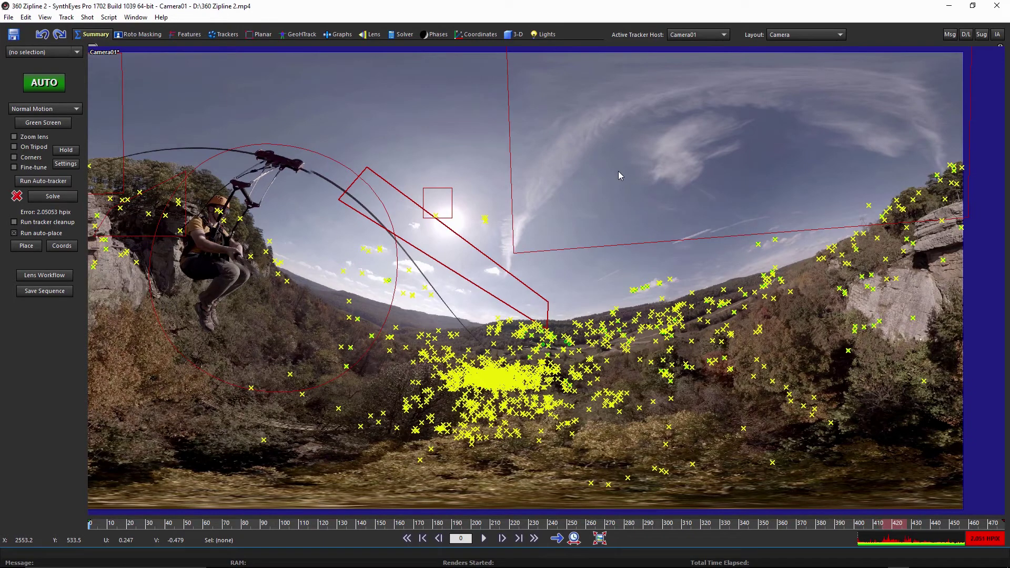
- Switch to After Effects and run the 360 Zipline script file
key("alt+Tab")
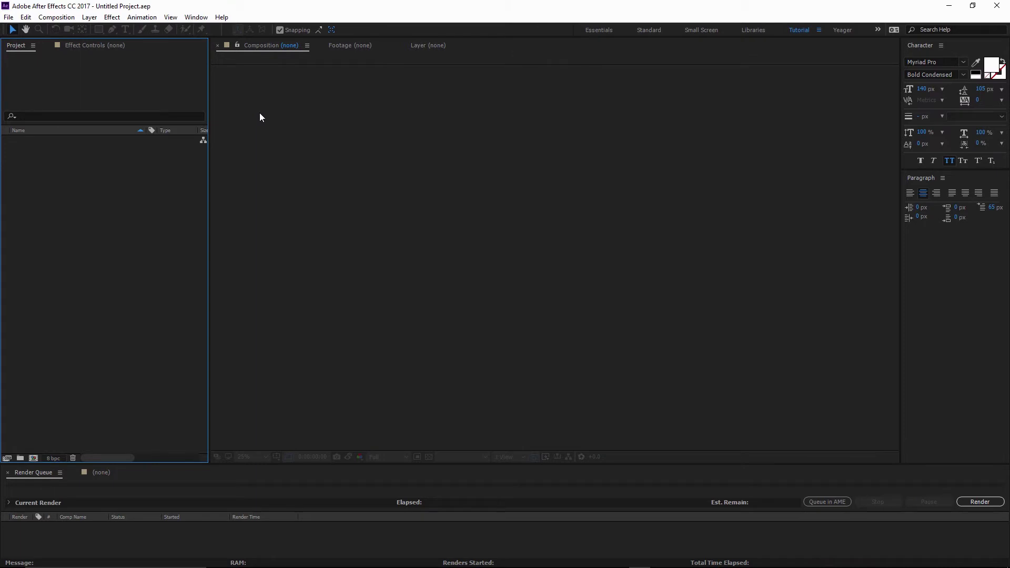
left_click(8, 17)
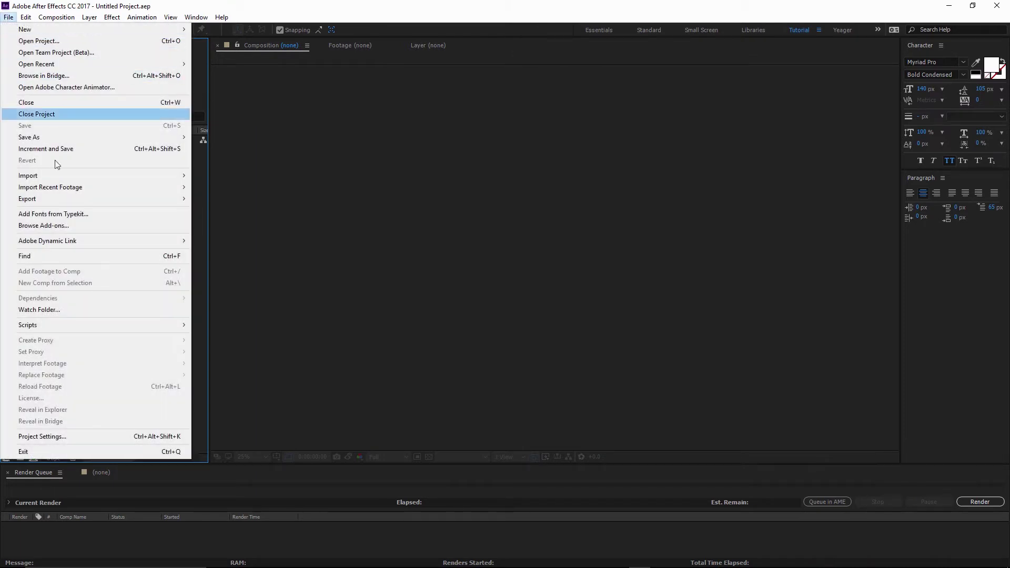
mouse_move(161, 325)
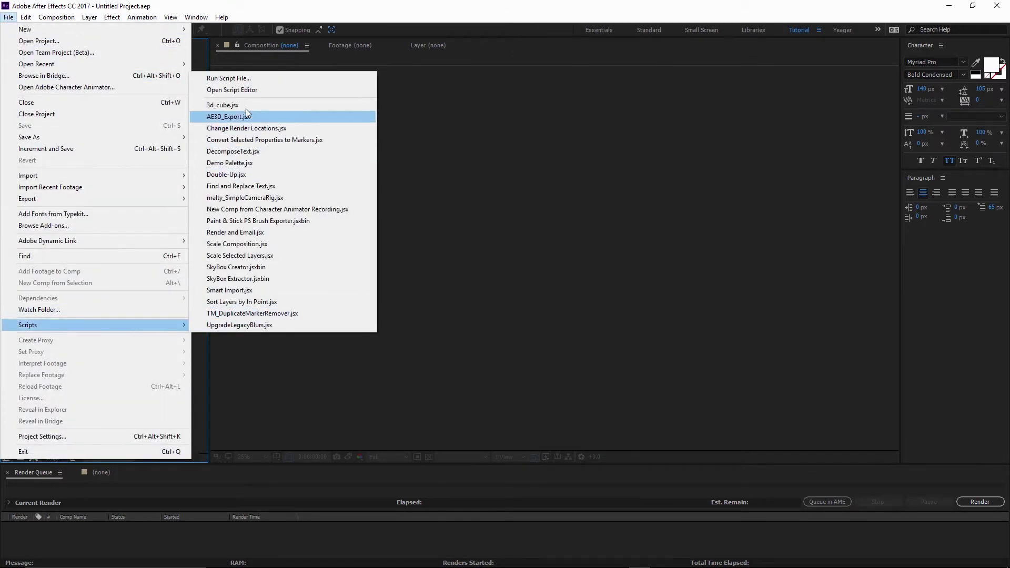
left_click(228, 79)
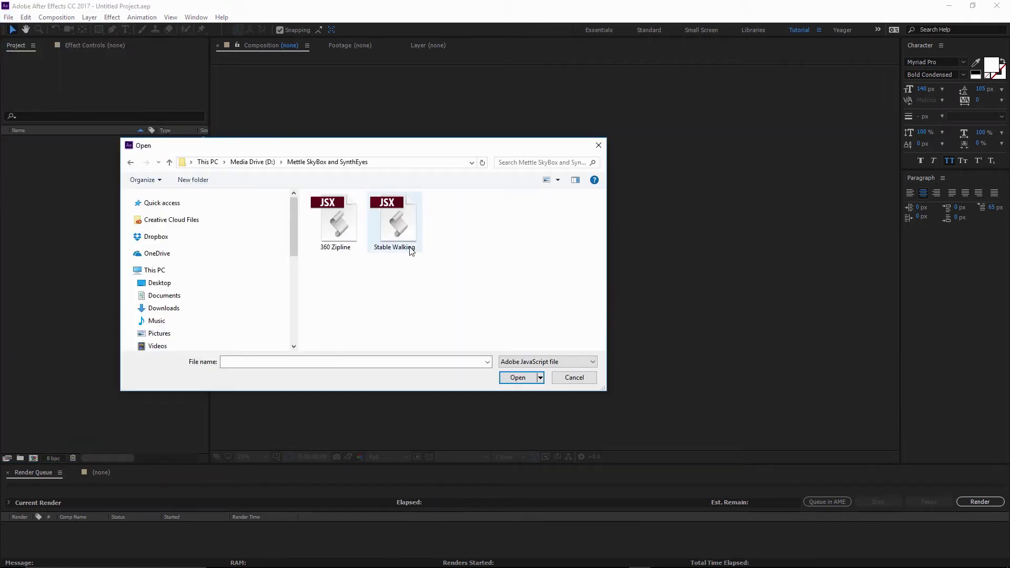
left_click(332, 237)
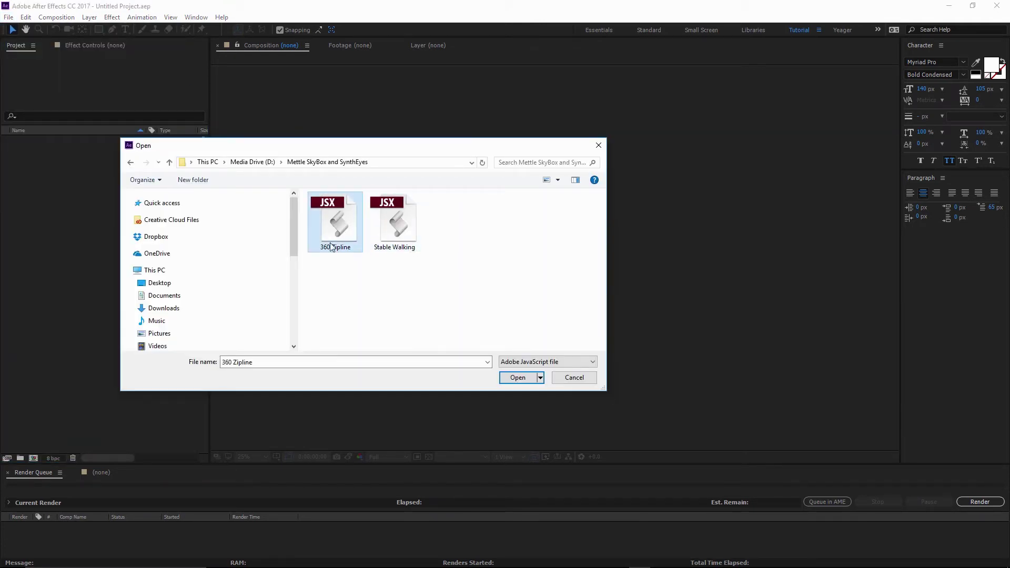
left_click(516, 377)
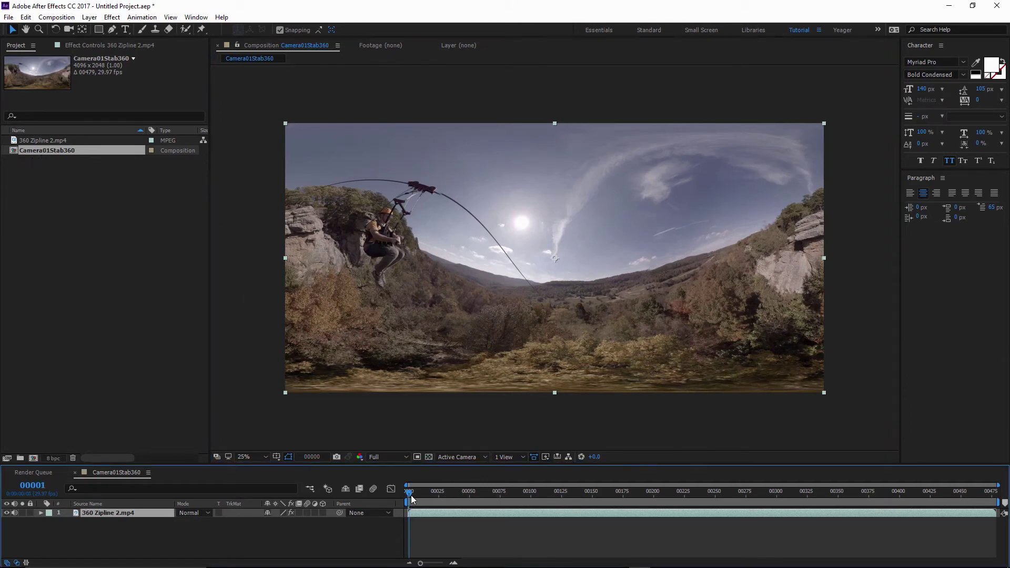
- Scrub the stabilized zipline composition and examine the layer's SkyBox Rotate Sphere effect and its tilt, pan and roll keyframes
left_click_drag(409, 500, 450, 498)
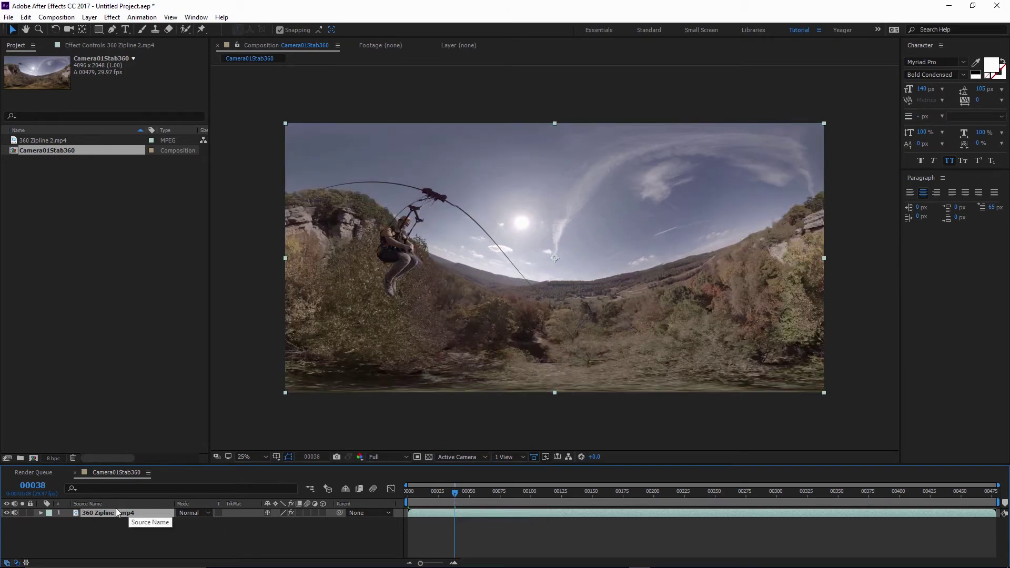
left_click(132, 46)
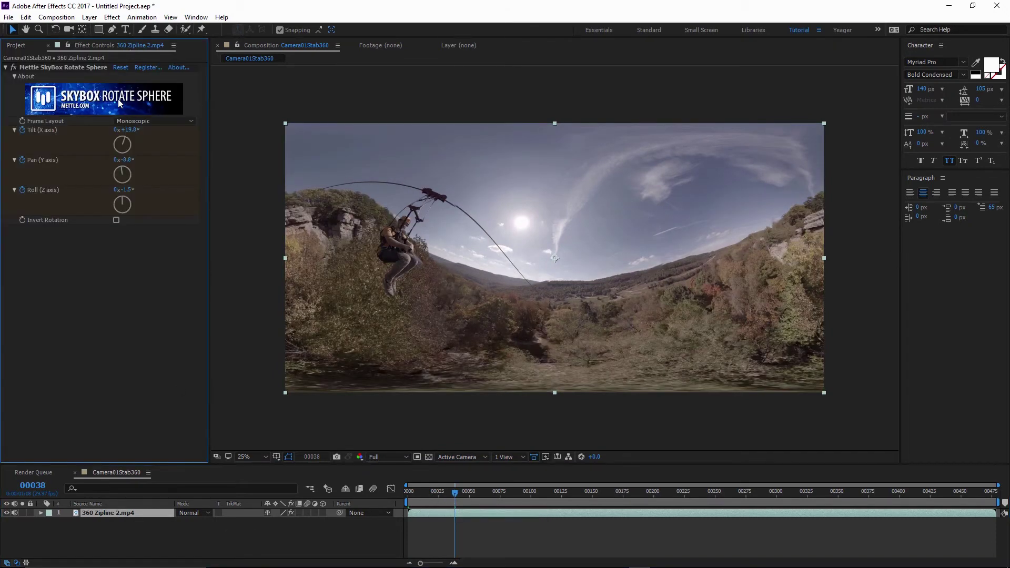
left_click(118, 514)
key("u")
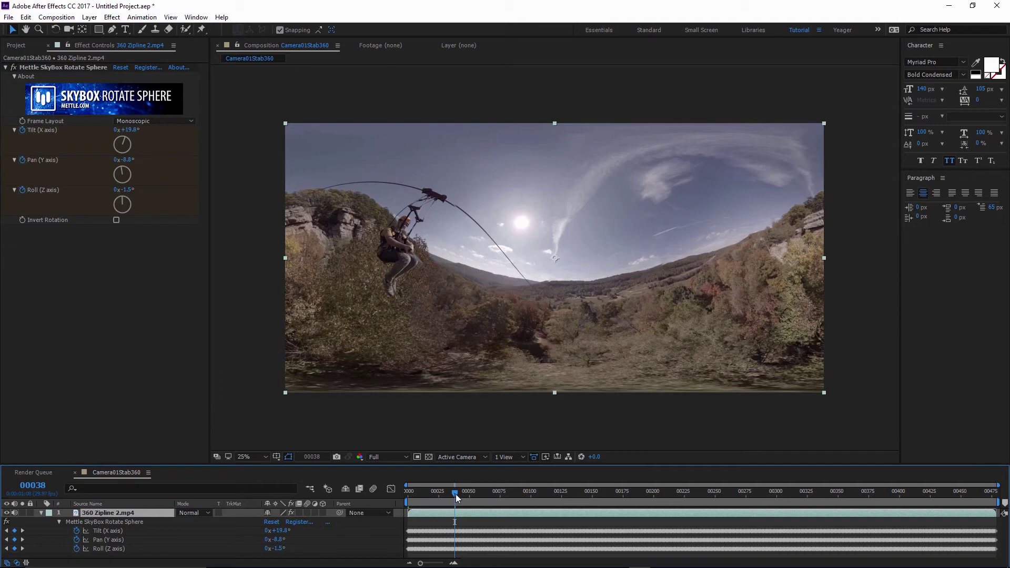
left_click_drag(456, 494, 427, 492)
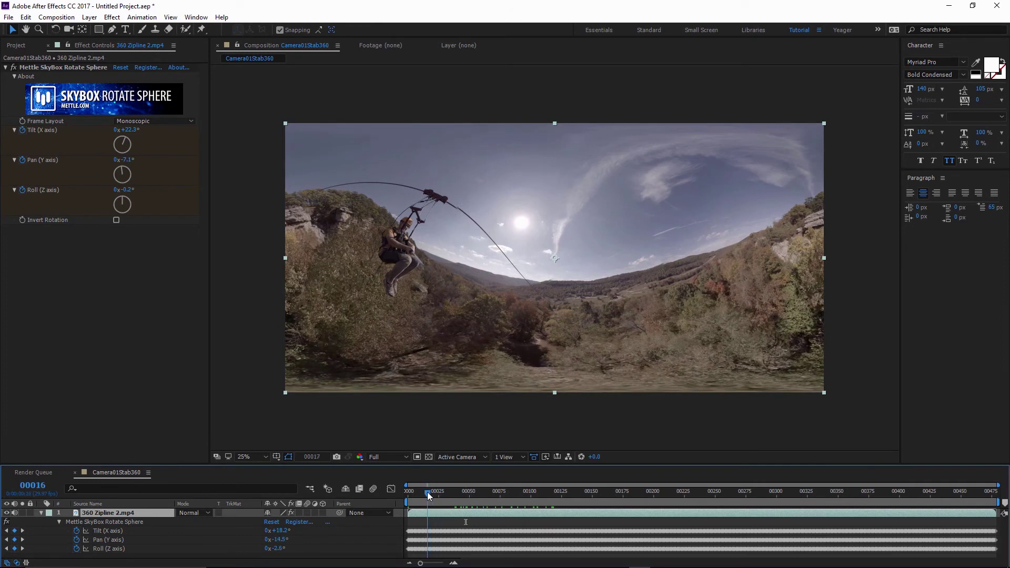
- Nest the Camera01Stab360 composition in a new composition and apply Mettle SkyBox Converter to the nested layer
left_click(18, 46)
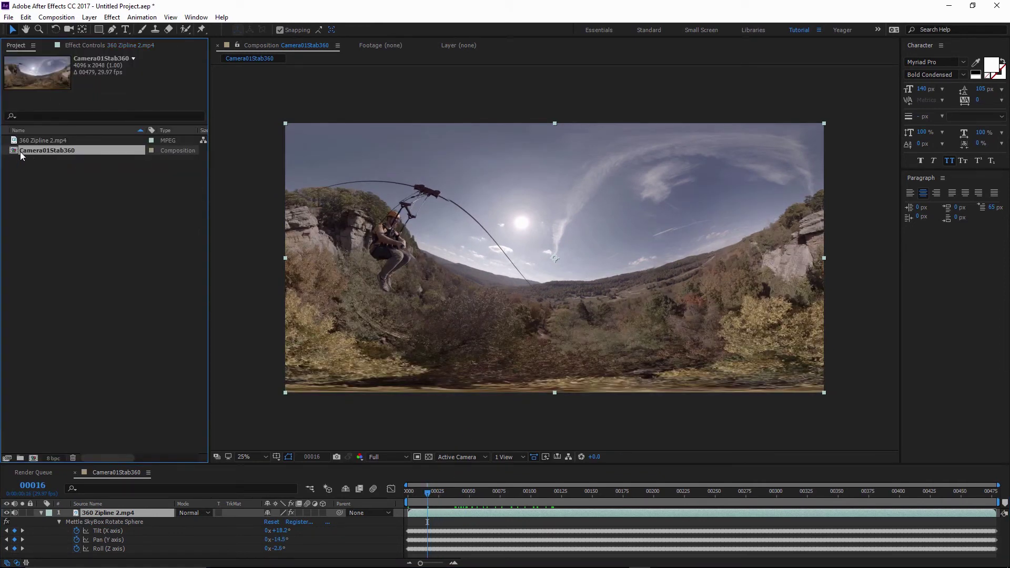
left_click_drag(20, 152, 34, 458)
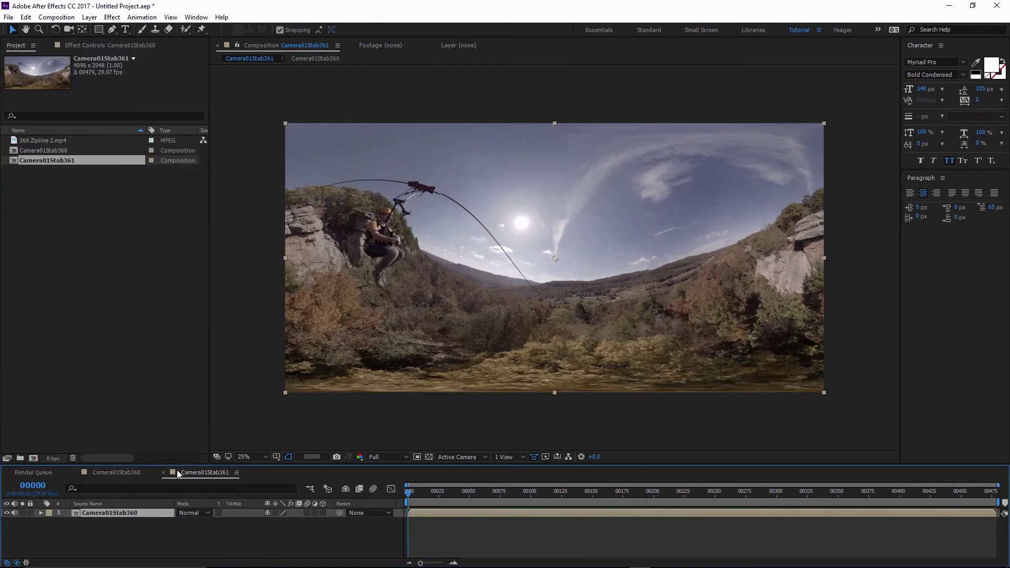
left_click(112, 18)
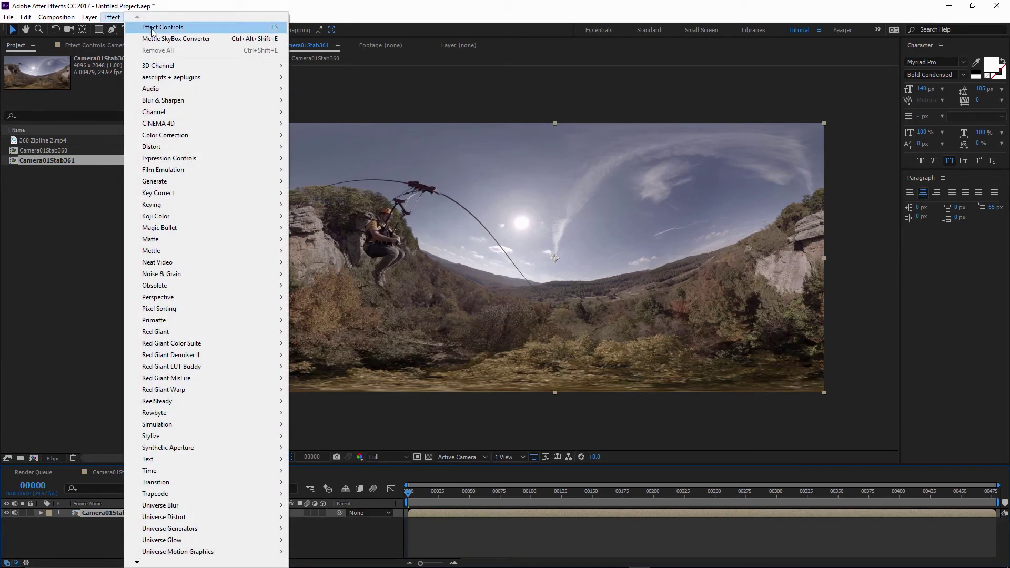
left_click(161, 40)
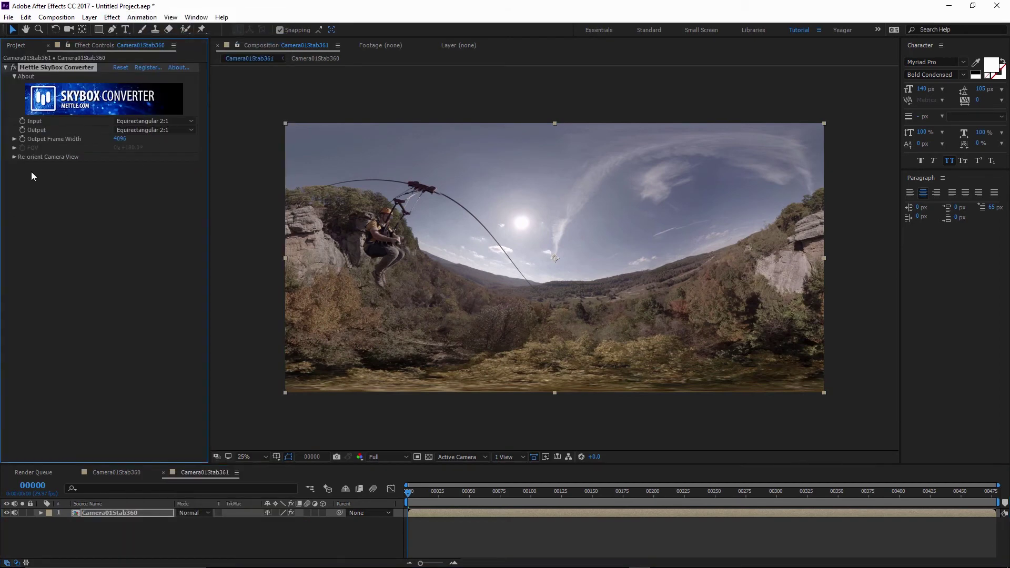
- Re-orient the converter's camera view with a tilt of -17° and a roll of 2°, and preview the levelled horizon
left_click(14, 157)
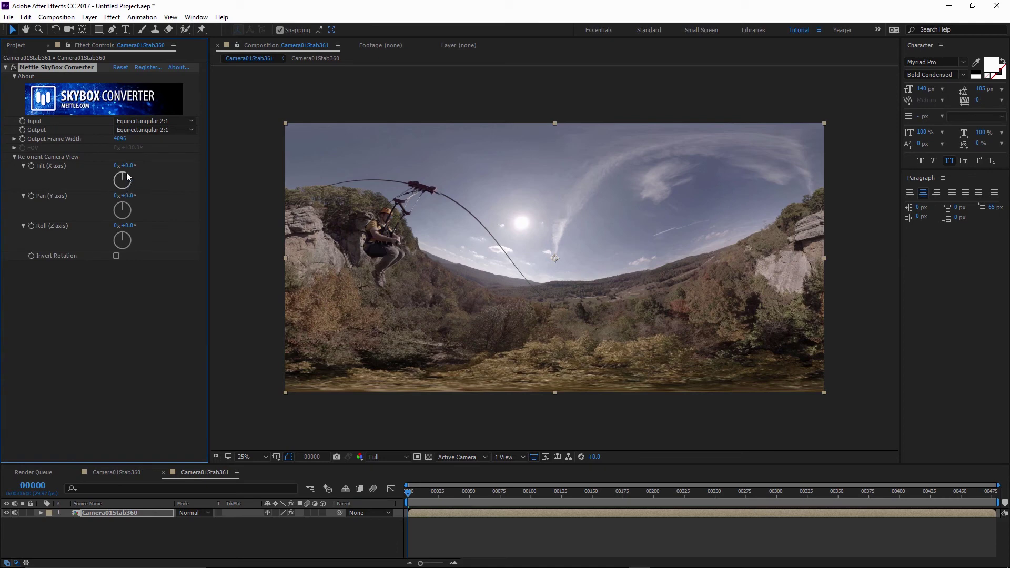
left_click_drag(118, 166, 116, 165)
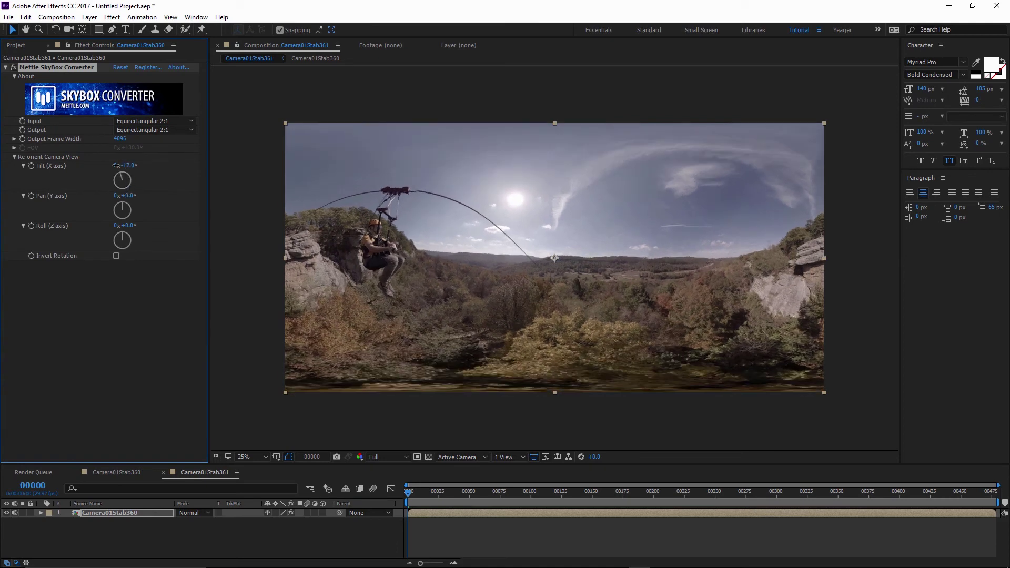
mouse_move(131, 226)
left_mouse_down()
mouse_move(145, 227)
mouse_move(132, 227)
left_mouse_up()
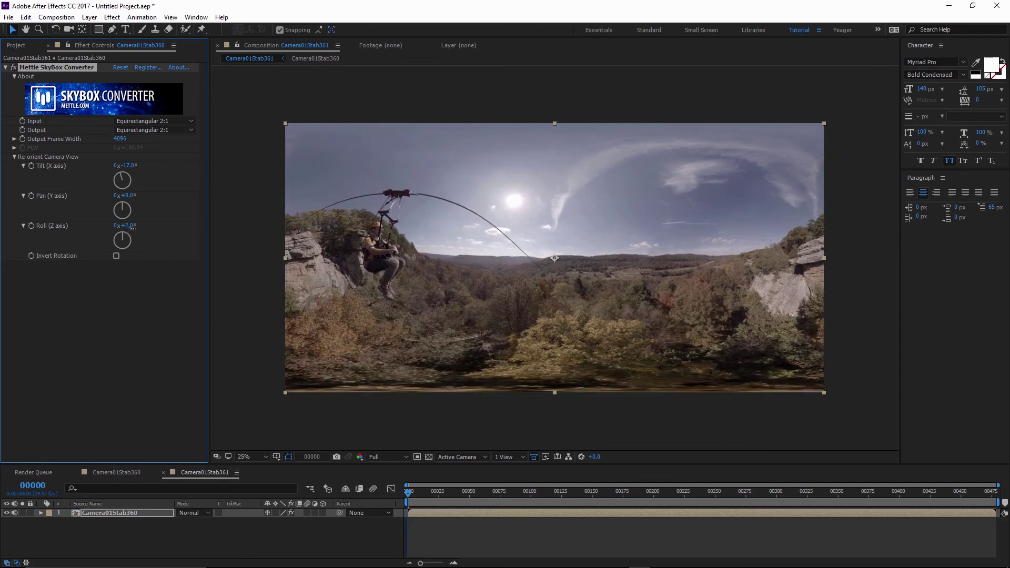
key("space")
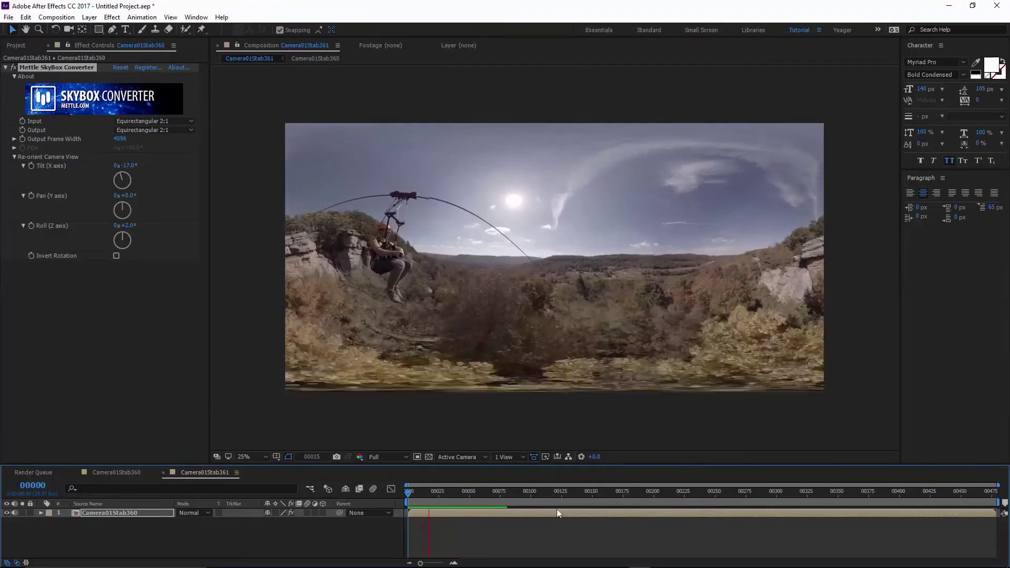
left_click(491, 493)
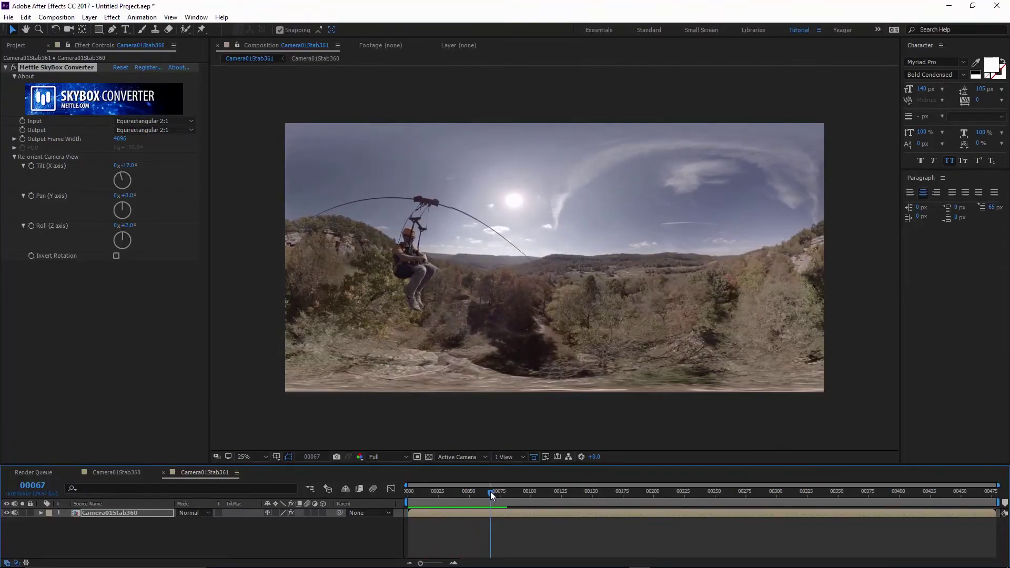